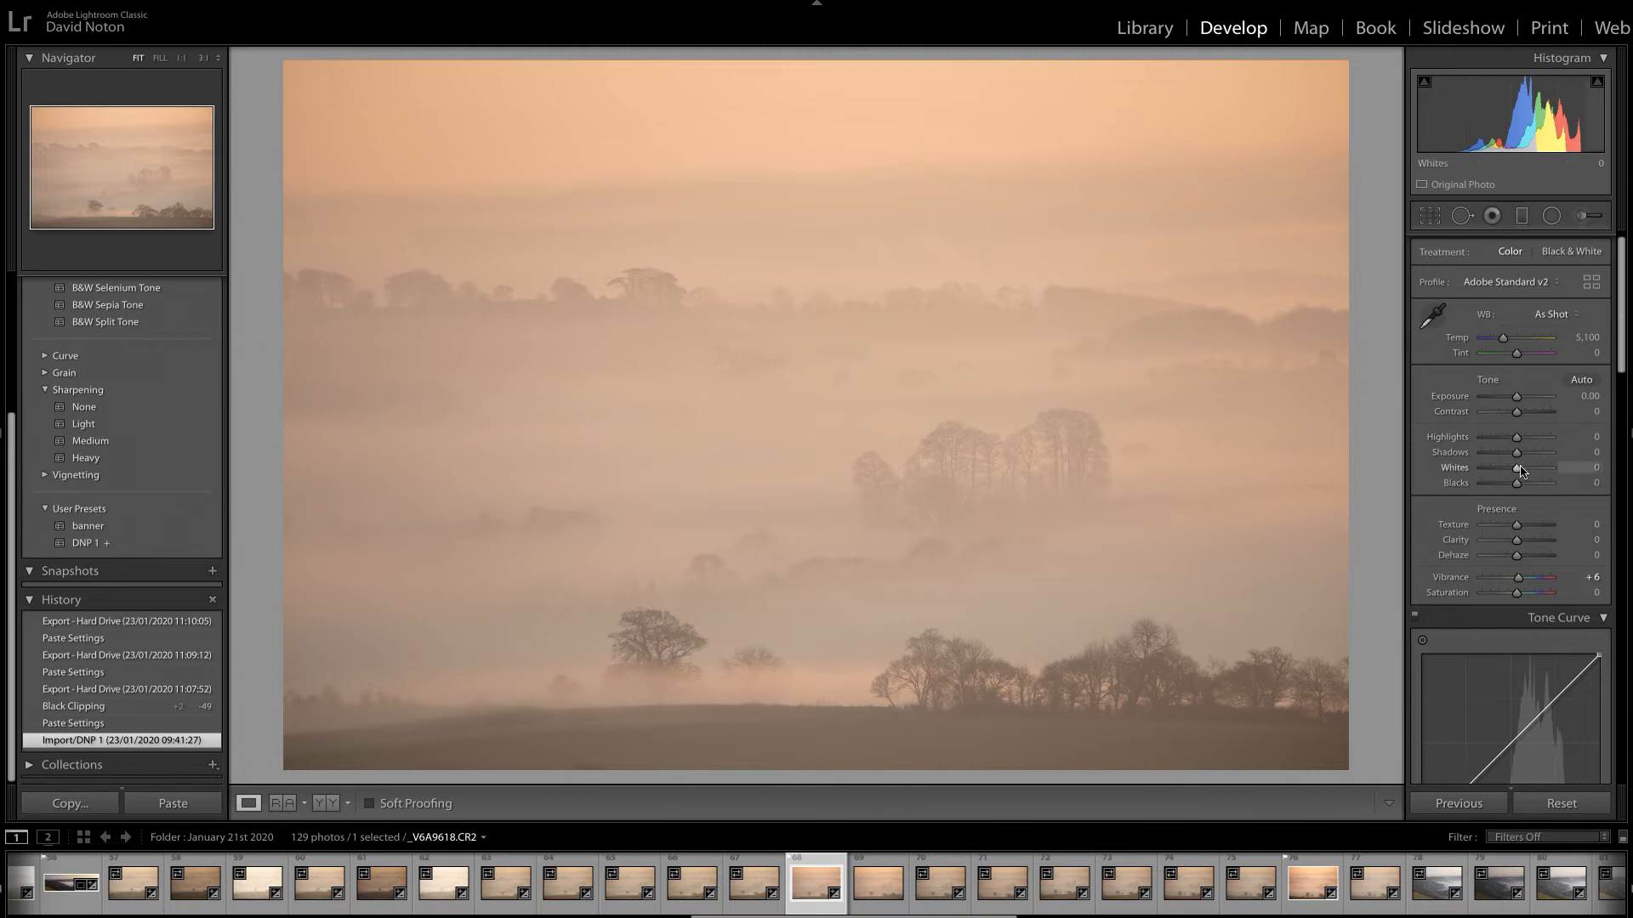
pyautogui.press('alt')
pyautogui.moveTo(1518, 473); pyautogui.dragTo(1544, 474)
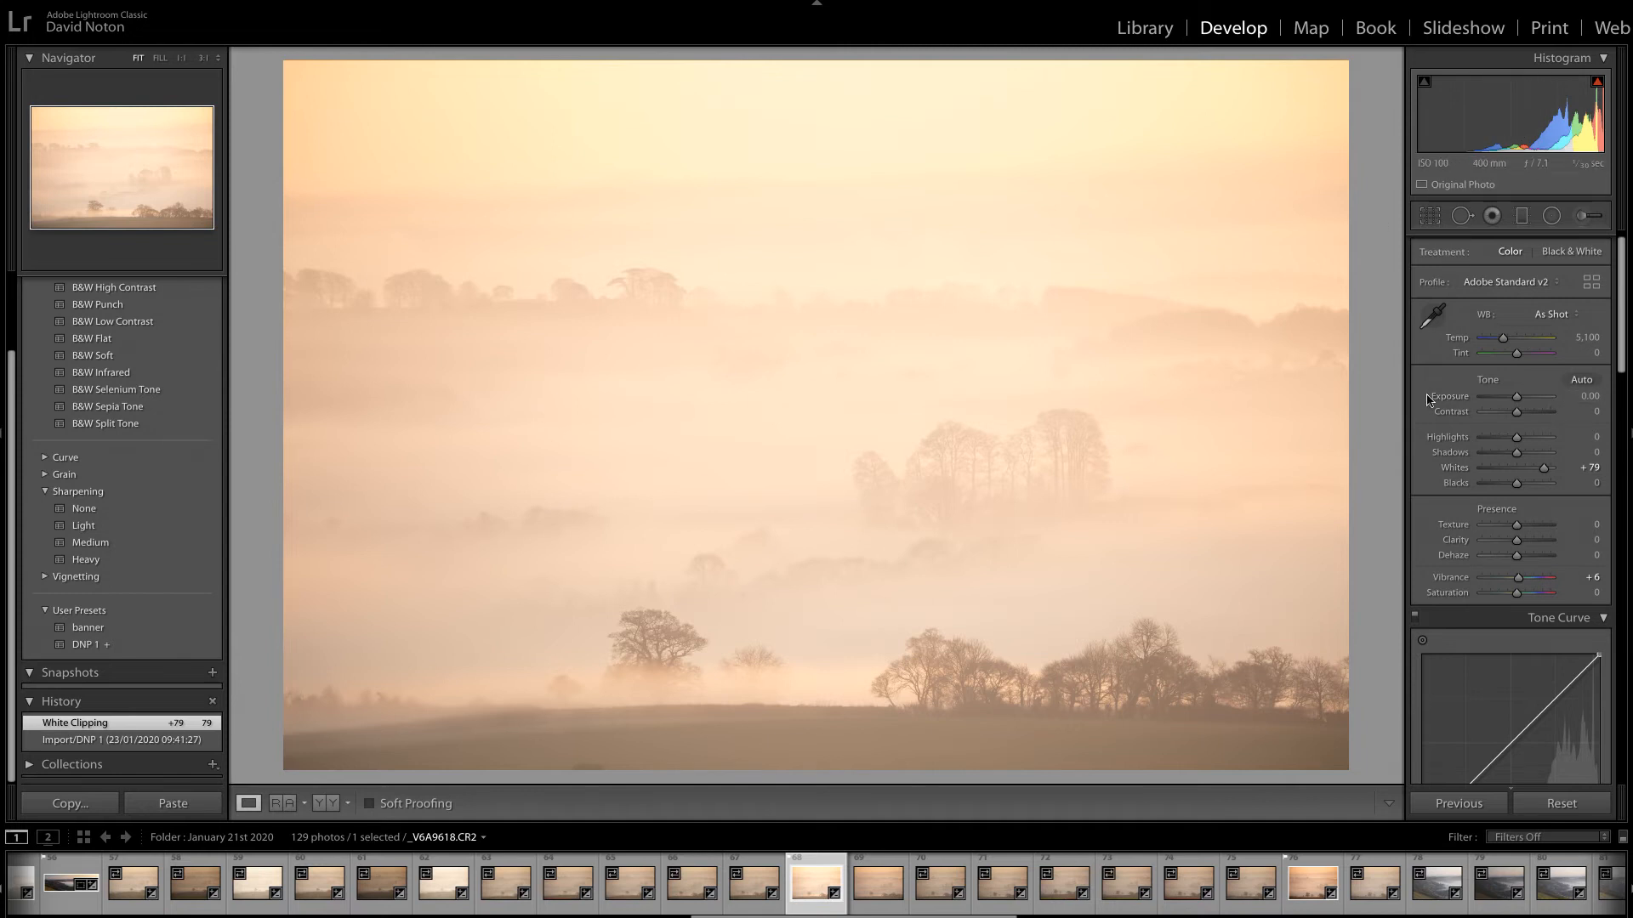
pyautogui.moveTo(1543, 468); pyautogui.dragTo(1545, 470)
pyautogui.doubleClick(1544, 469)
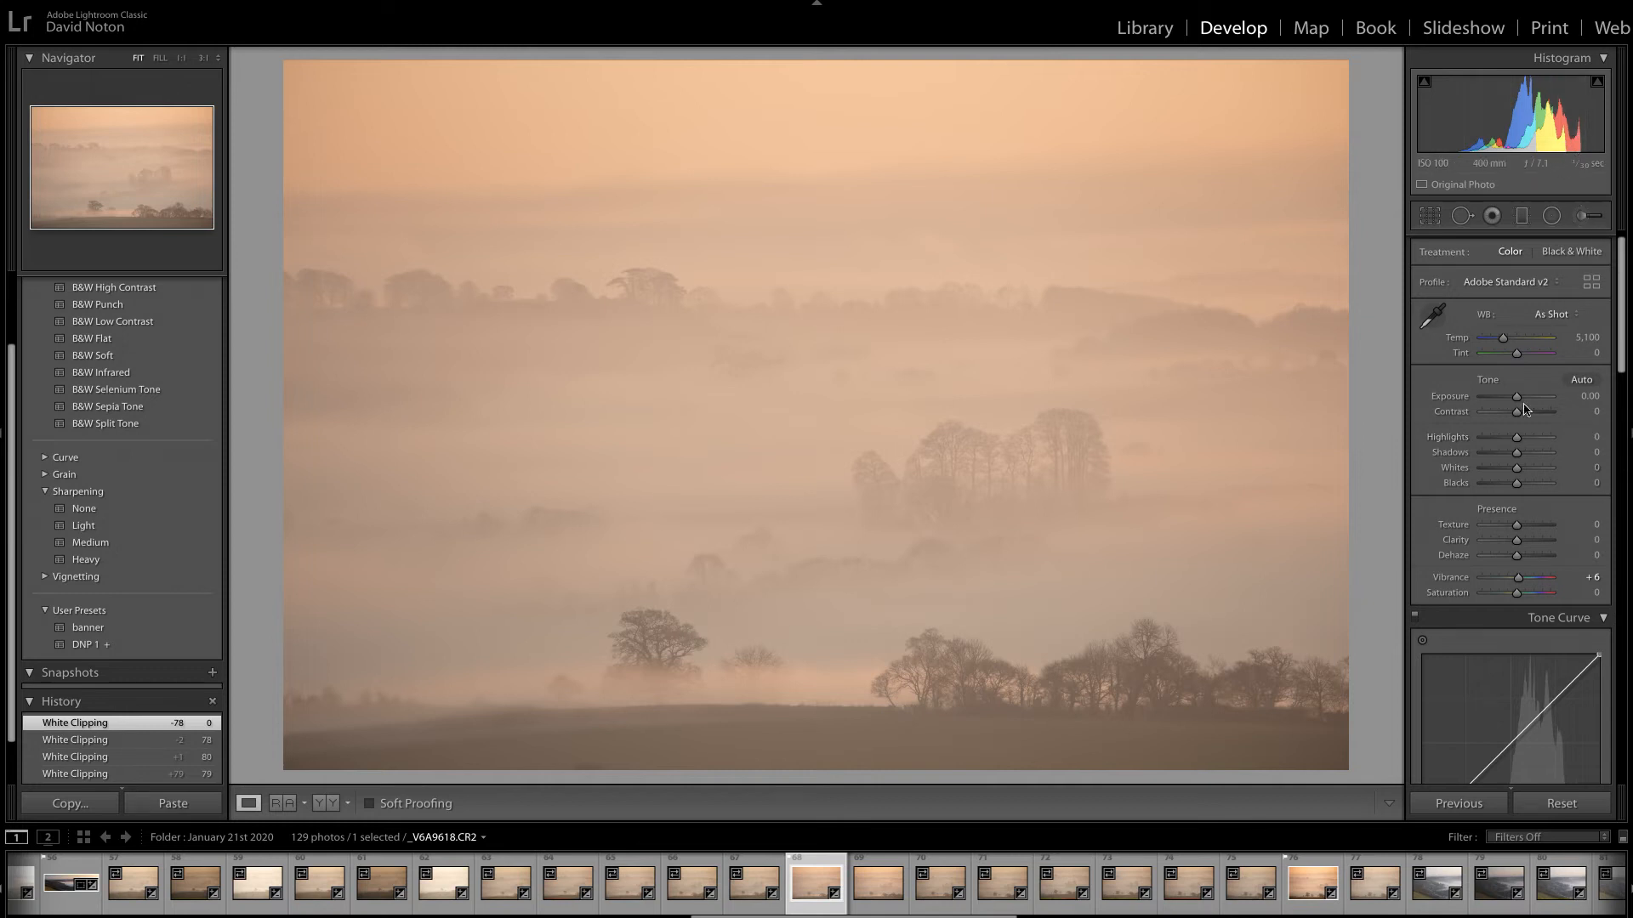
# Set the misty landscape's Whites to +70 and its Blacks to -51.
pyautogui.moveTo(1519, 473); pyautogui.dragTo(1542, 476)
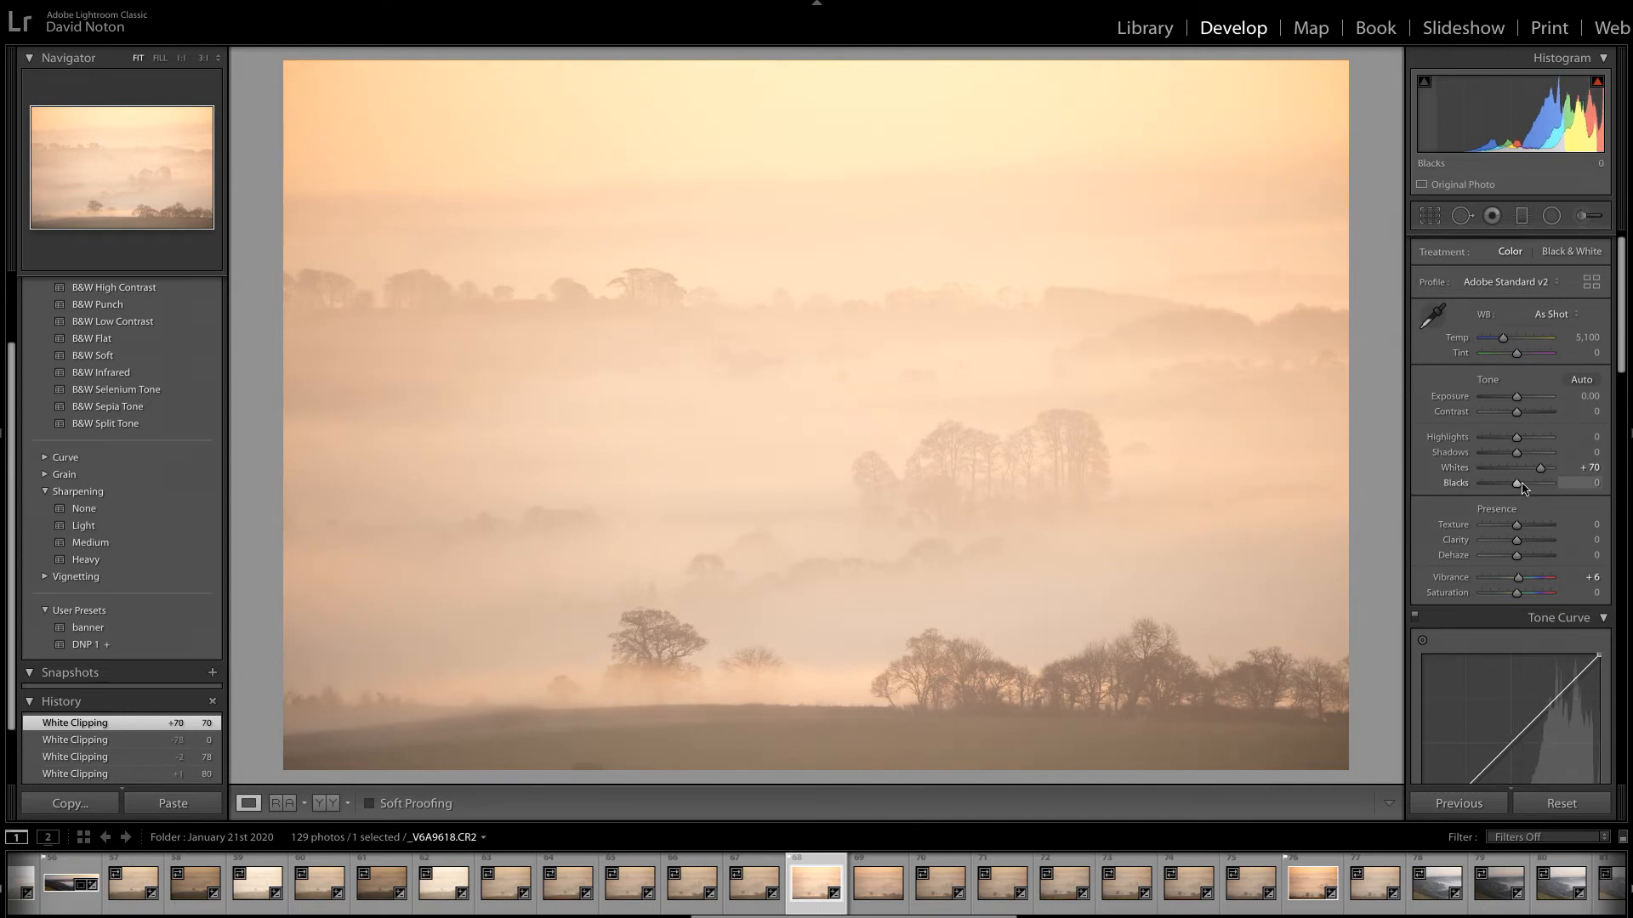
pyautogui.press('alt')
pyautogui.moveTo(1519, 489); pyautogui.dragTo(1501, 492)
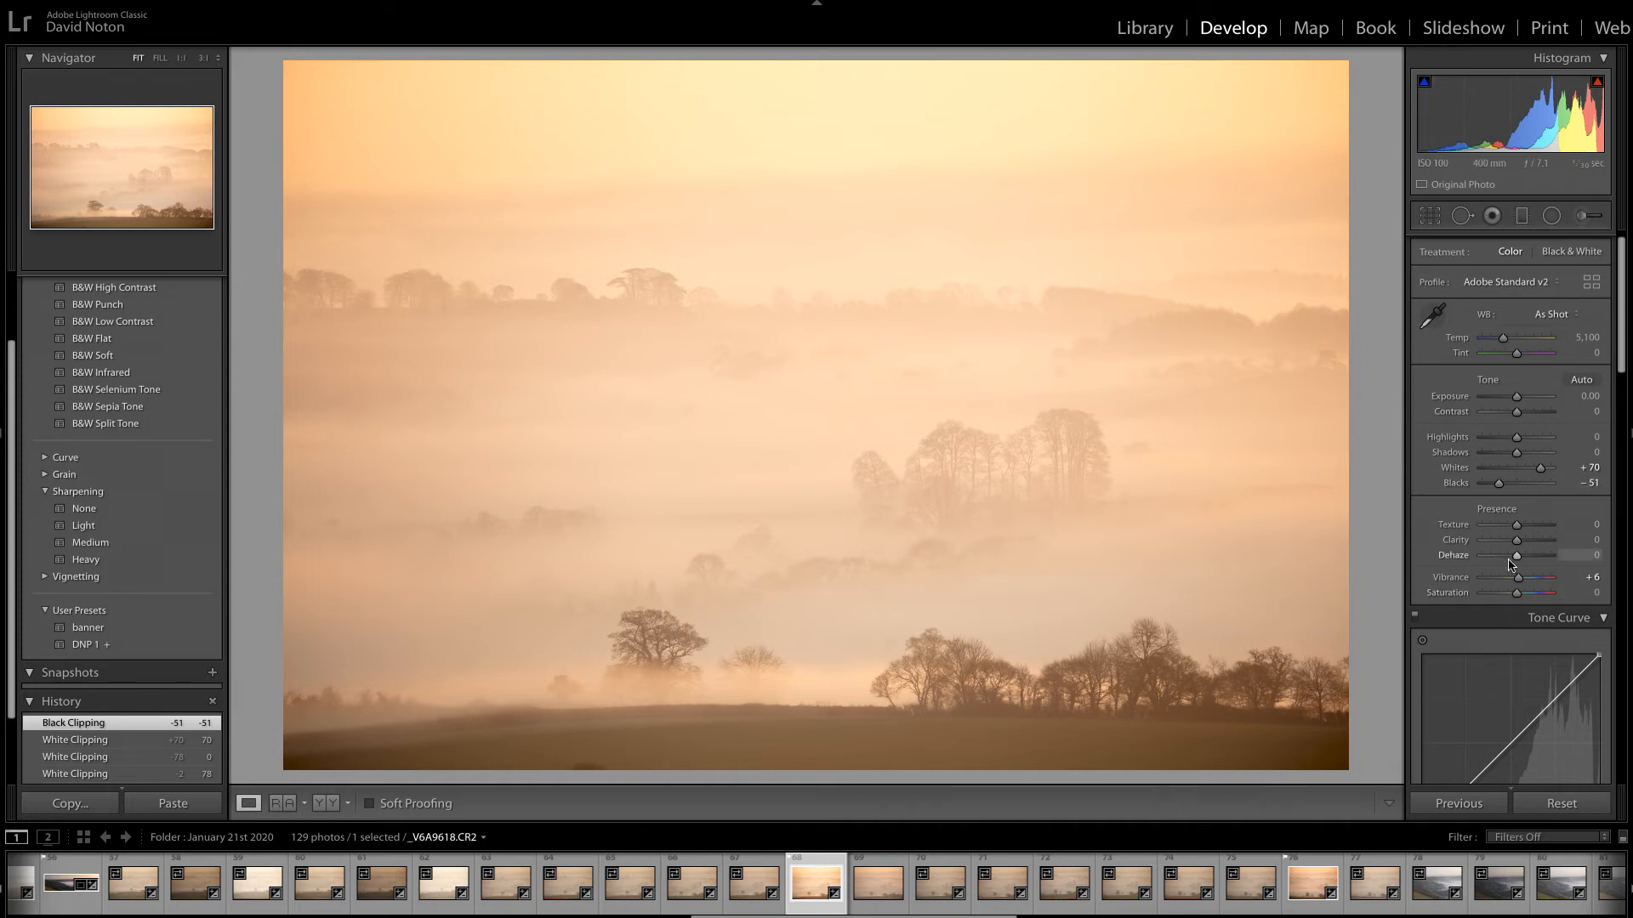
# Set Dehaze to +43 and apply the Medium Contrast point curve to the photo.
pyautogui.moveTo(1517, 562); pyautogui.dragTo(1533, 559)
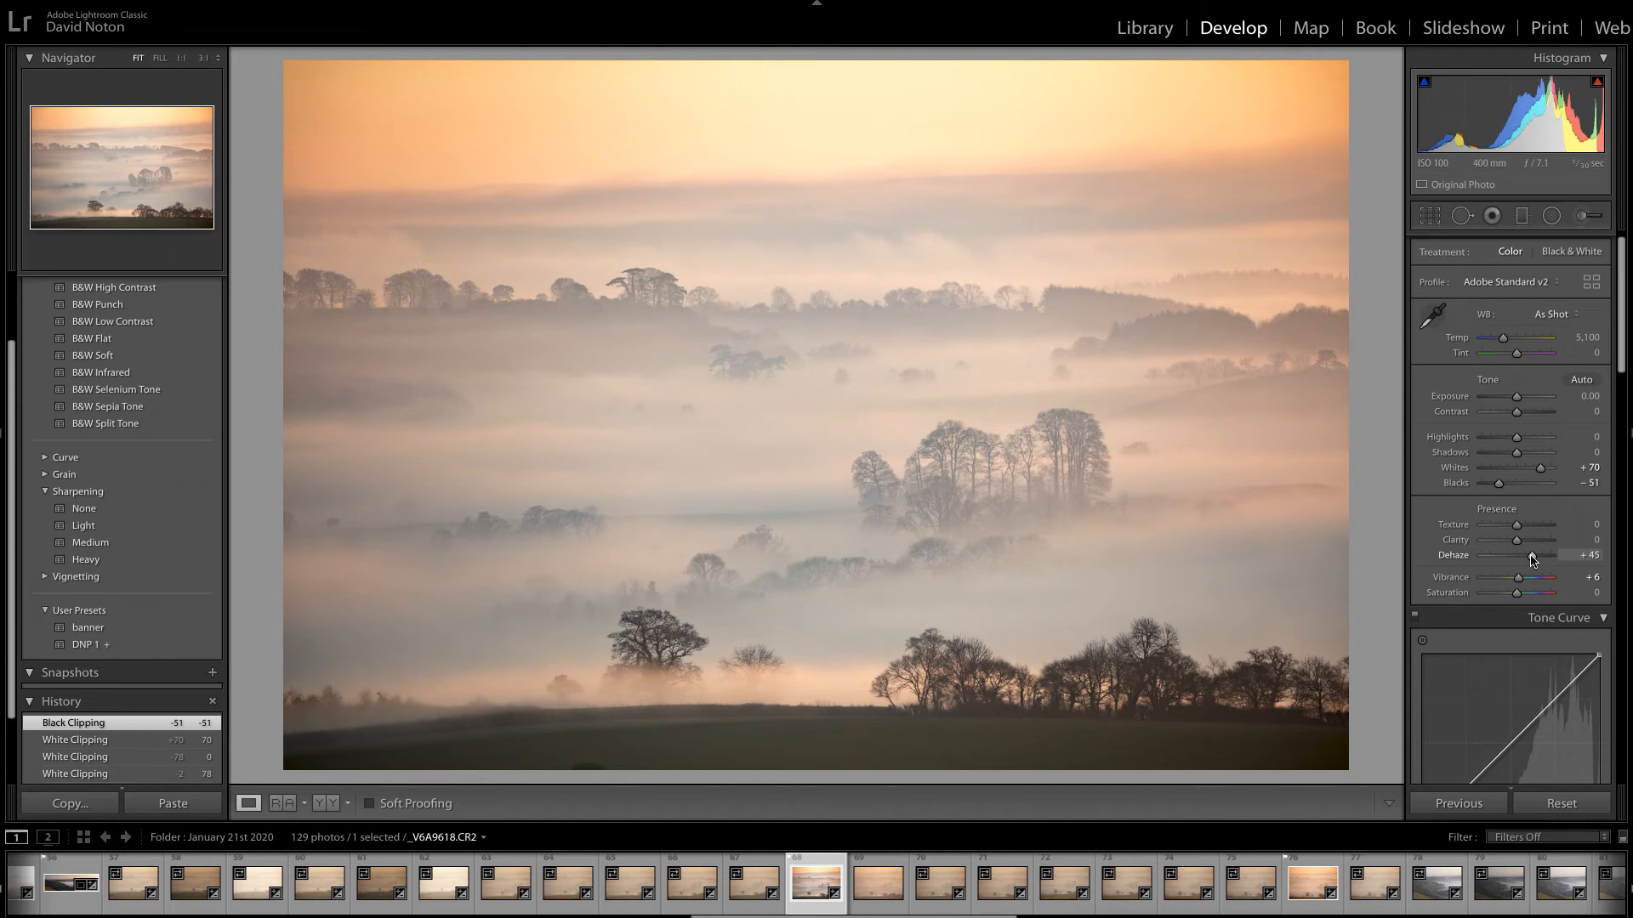
pyautogui.moveTo(1533, 559); pyautogui.dragTo(1531, 559)
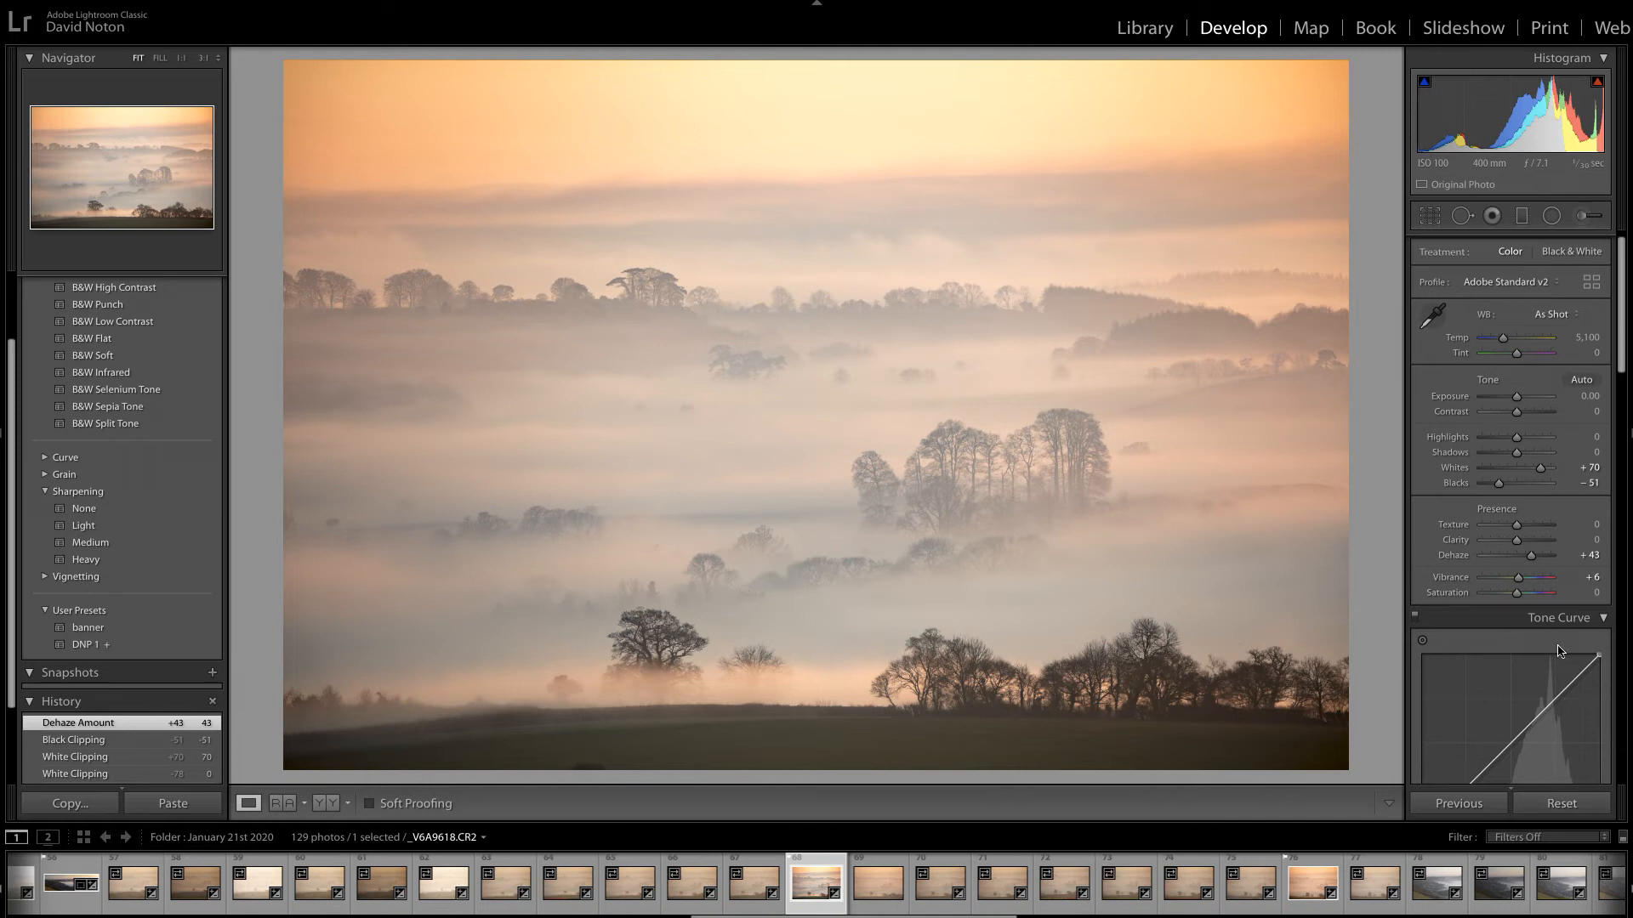
pyautogui.moveTo(1622, 339); pyautogui.dragTo(1613, 430)
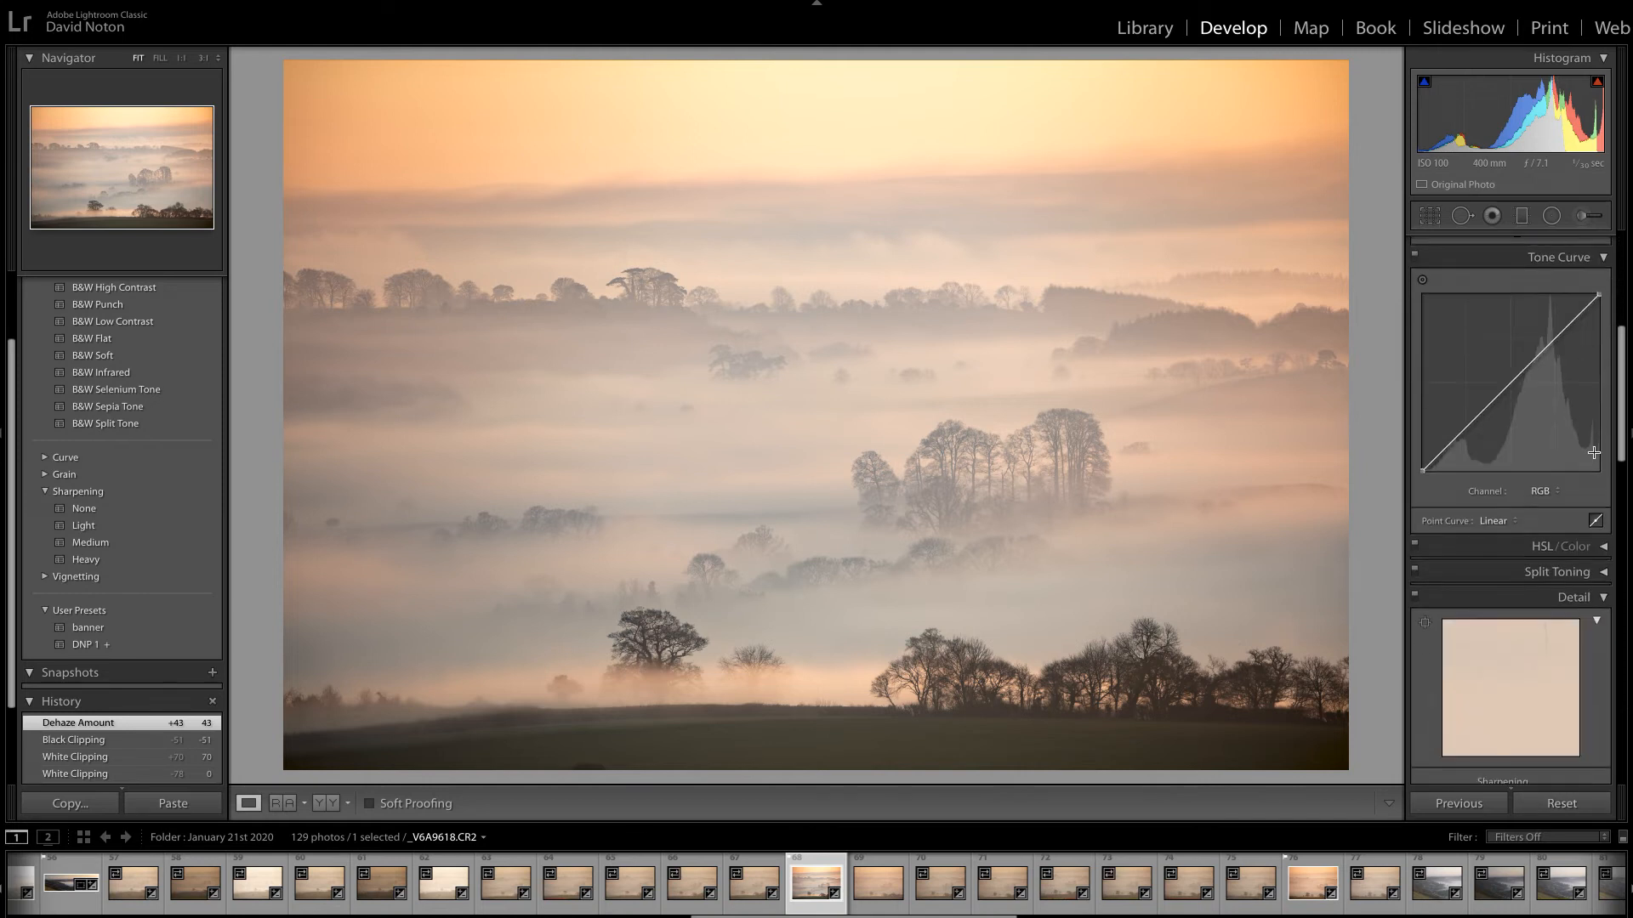
pyautogui.click(1518, 524)
pyautogui.click(1523, 529)
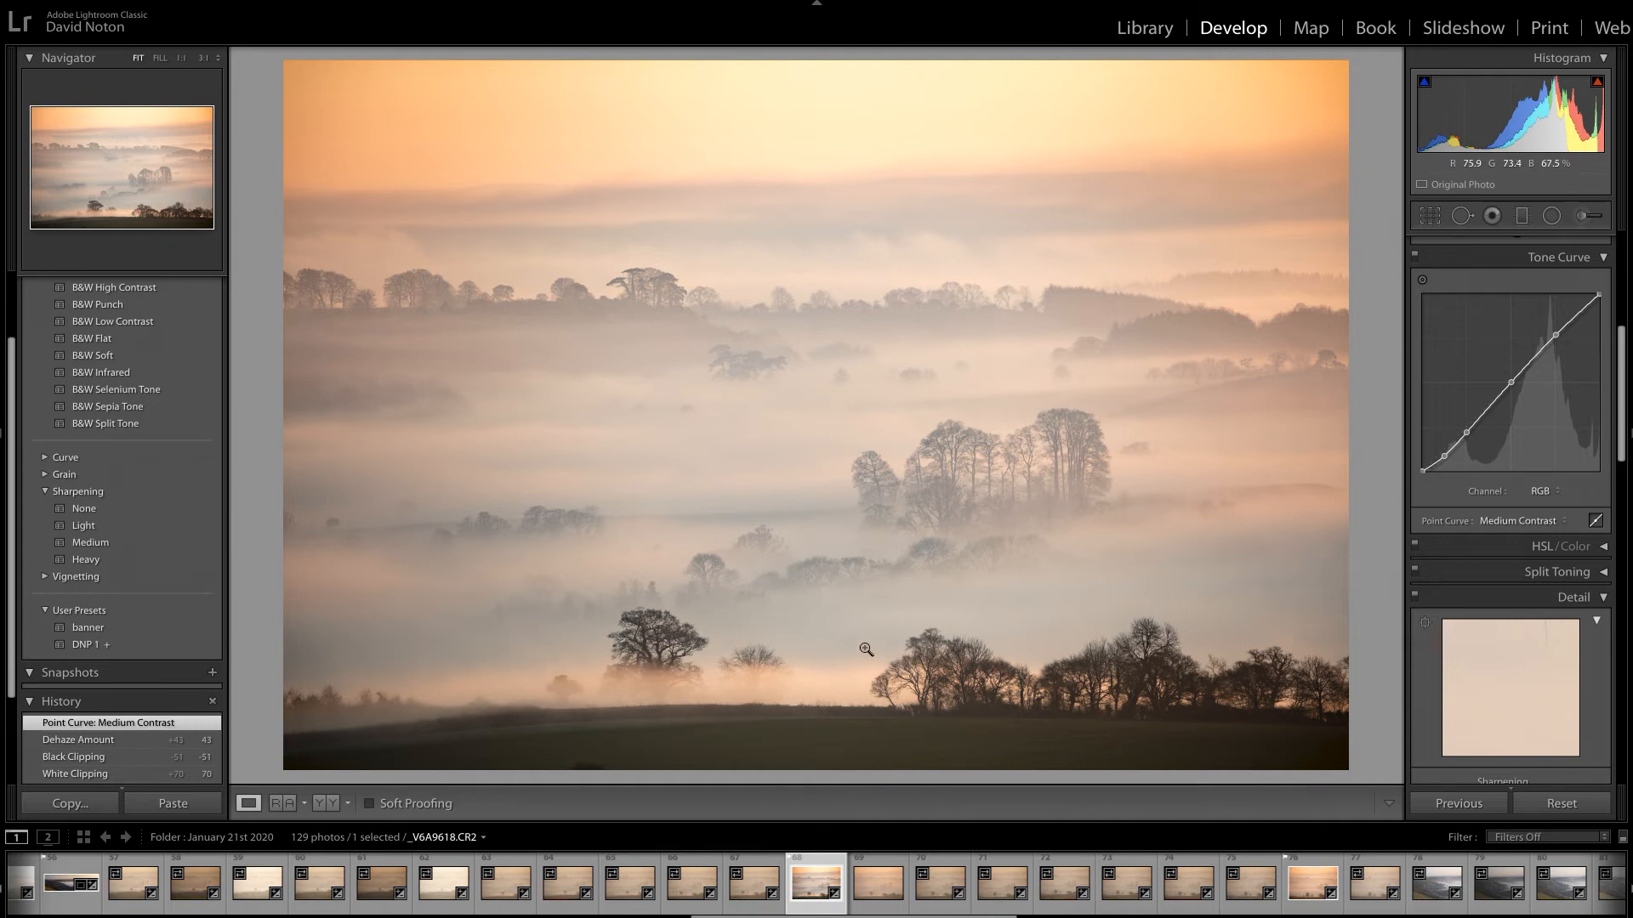
# Deepen the Blacks to -66 and set Contrast to +14.
pyautogui.moveTo(1622, 393); pyautogui.dragTo(1621, 231)
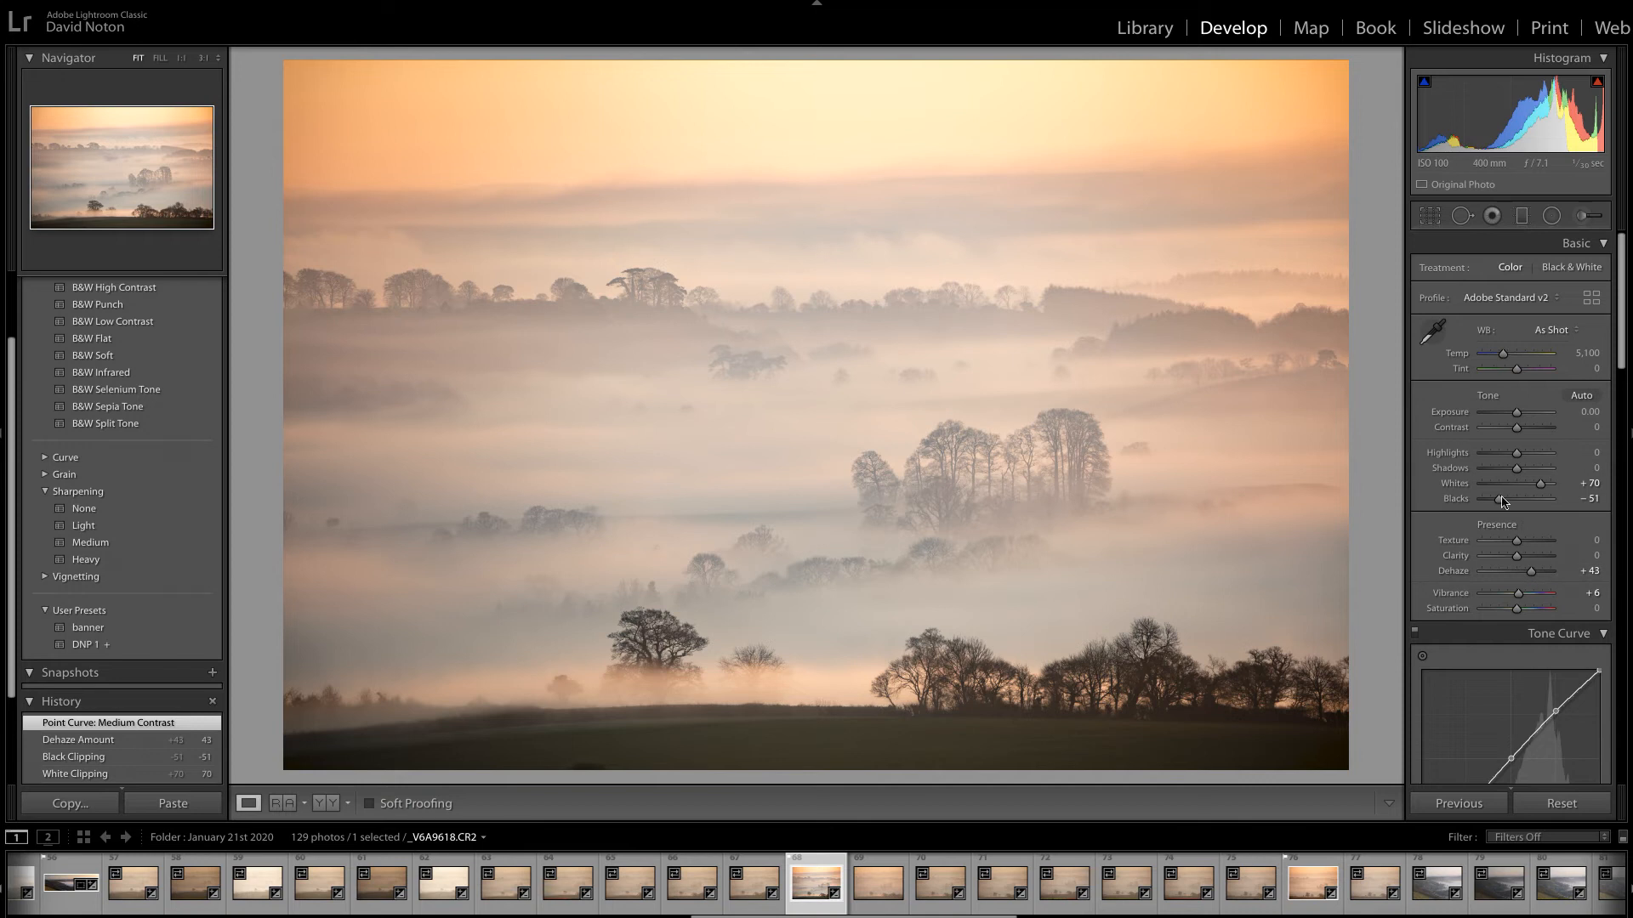
pyautogui.moveTo(1499, 502); pyautogui.dragTo(1497, 503)
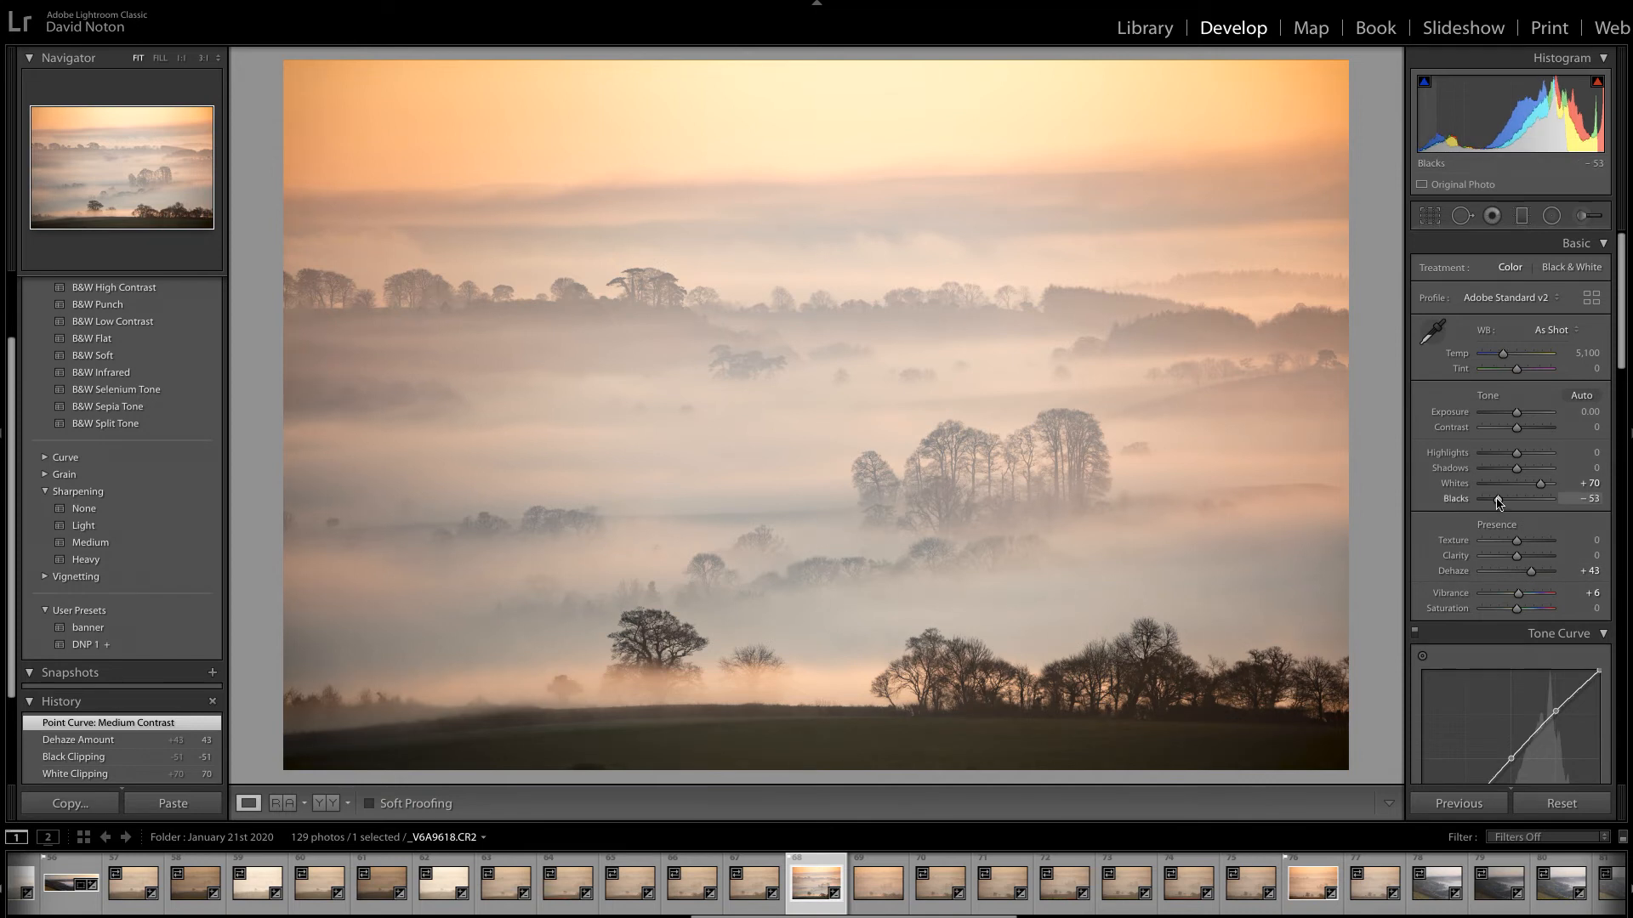
pyautogui.moveTo(1497, 502); pyautogui.dragTo(1493, 503)
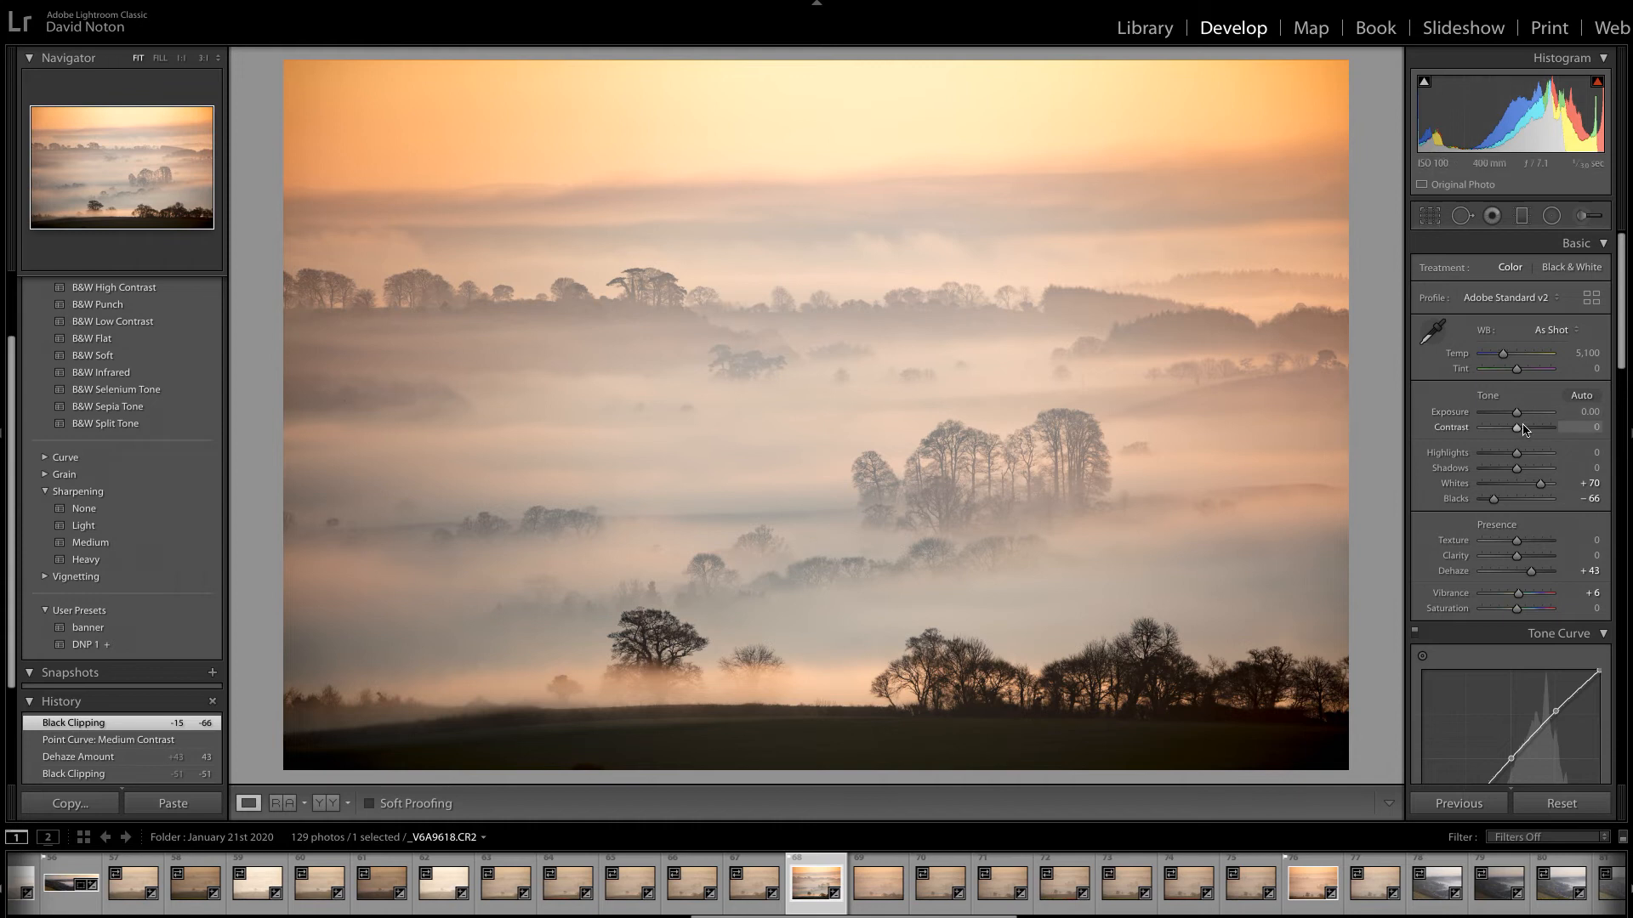
pyautogui.moveTo(1518, 432); pyautogui.dragTo(1520, 432)
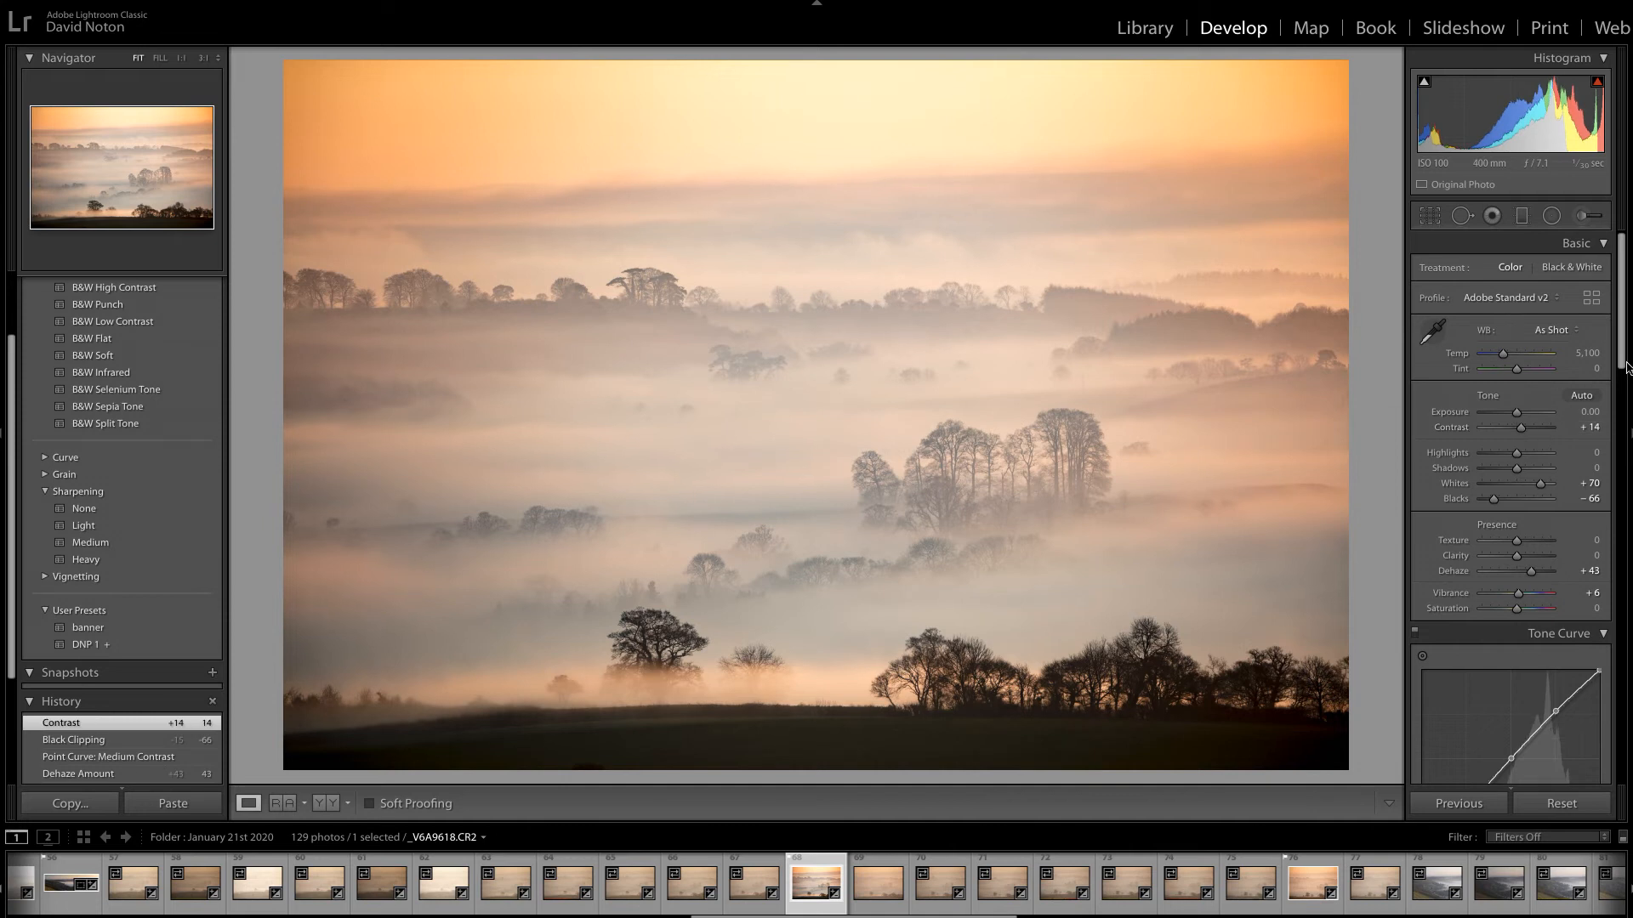
# Reset the point curve to Linear, and shape a custom S-curve with lowered shadows and slightly raised highlights.
pyautogui.moveTo(1624, 330); pyautogui.dragTo(1626, 406)
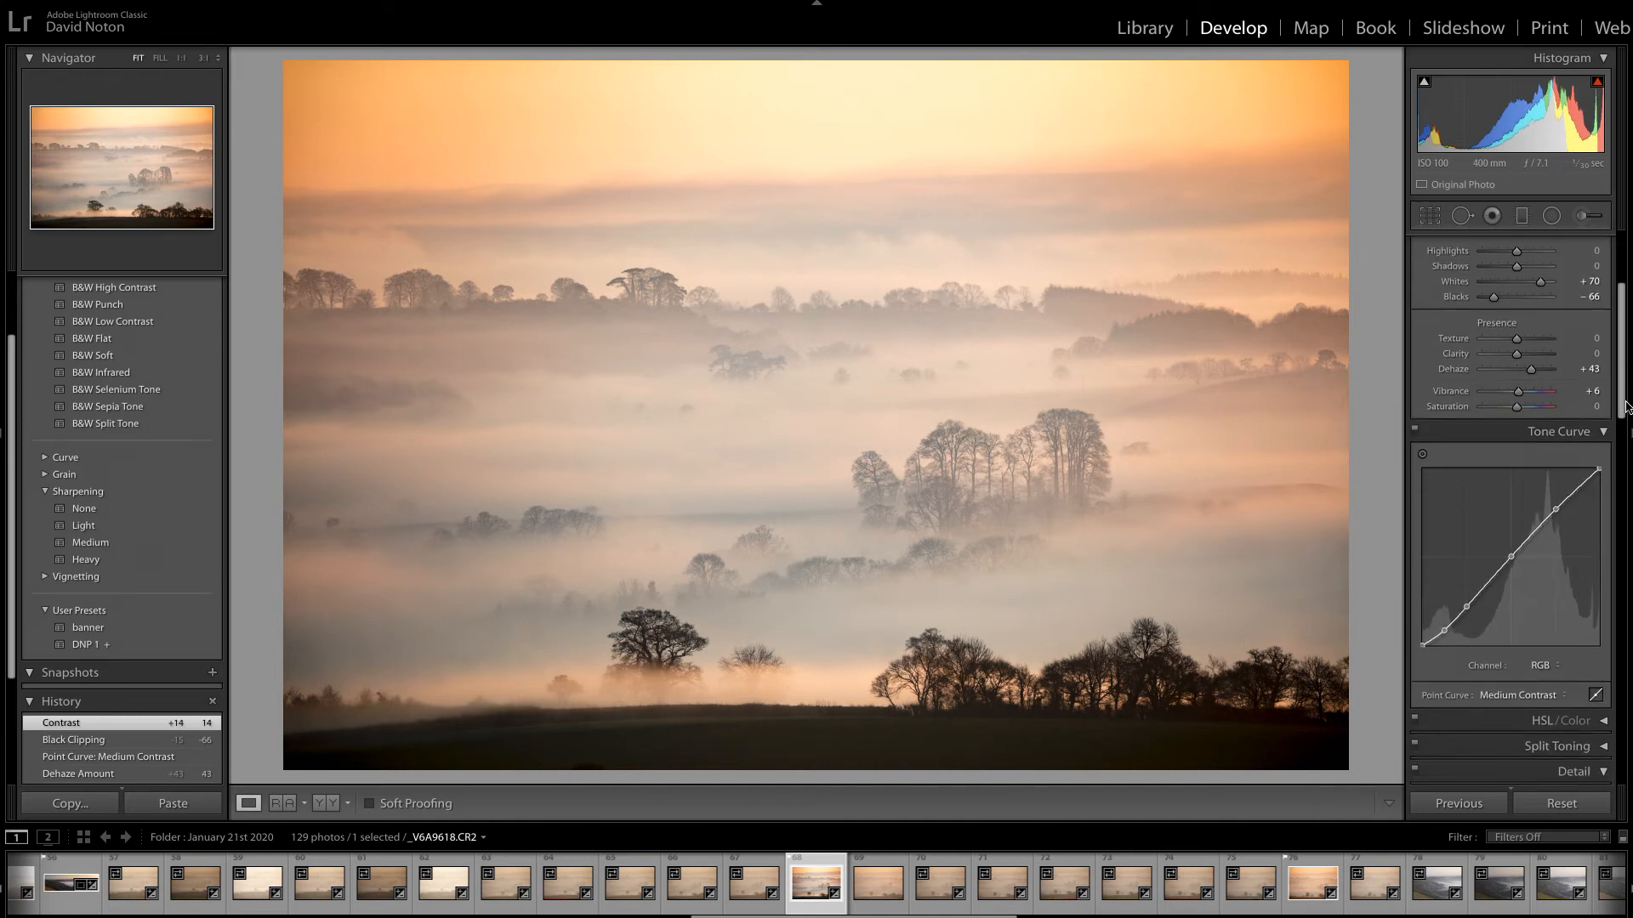
pyautogui.click(1562, 695)
pyautogui.click(1527, 681)
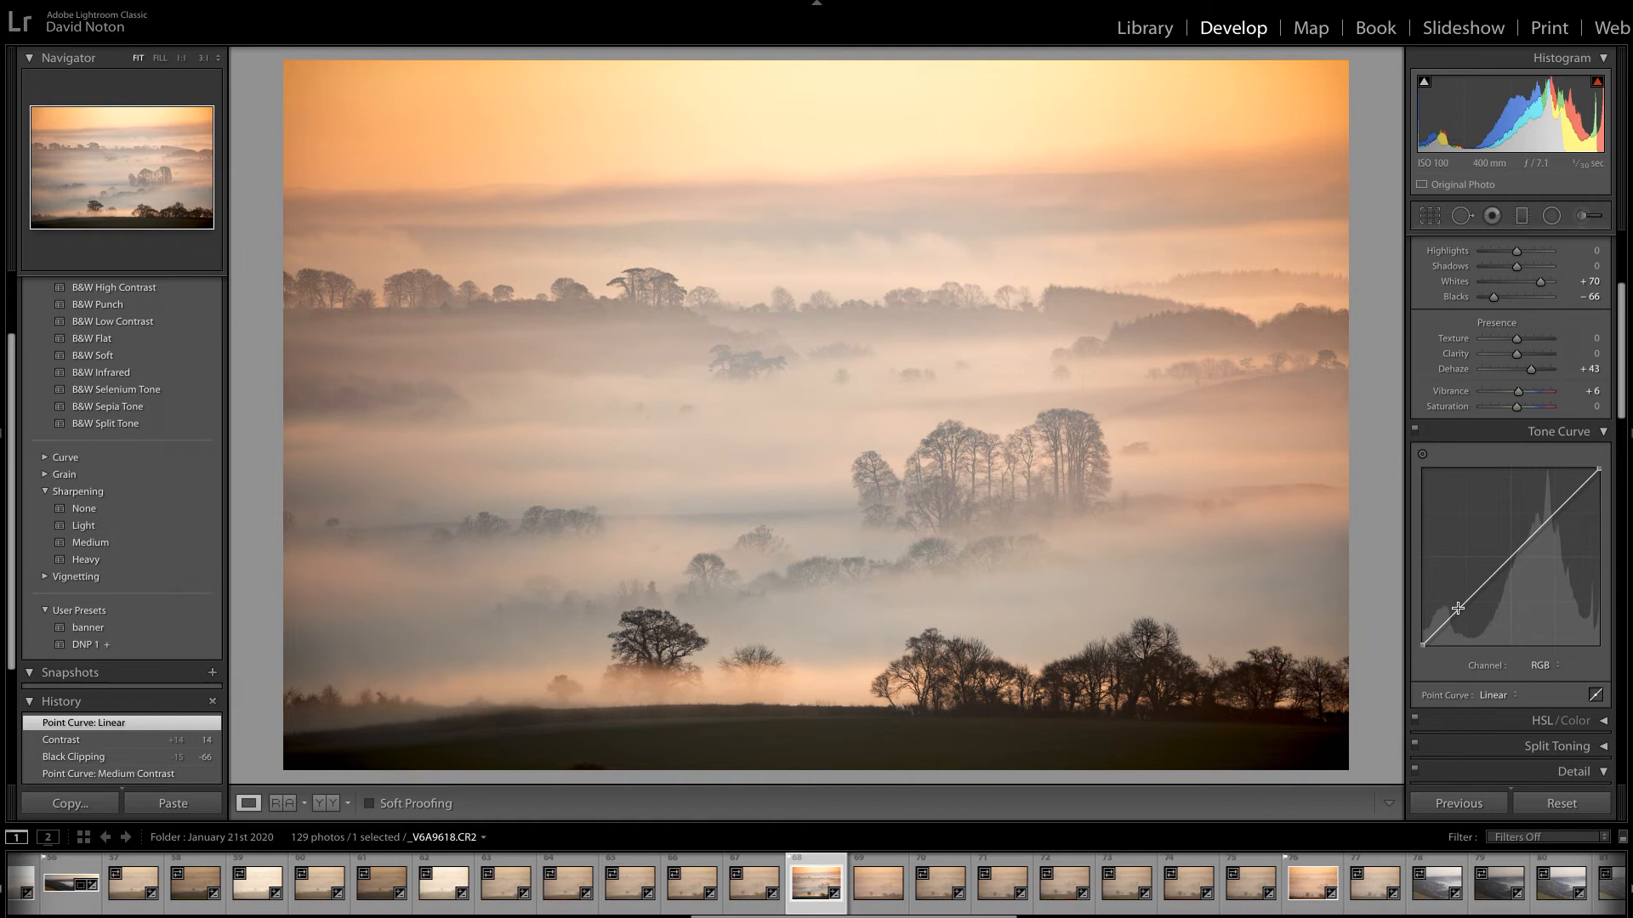
pyautogui.moveTo(1455, 614); pyautogui.dragTo(1464, 617)
pyautogui.moveTo(1573, 501); pyautogui.dragTo(1564, 502)
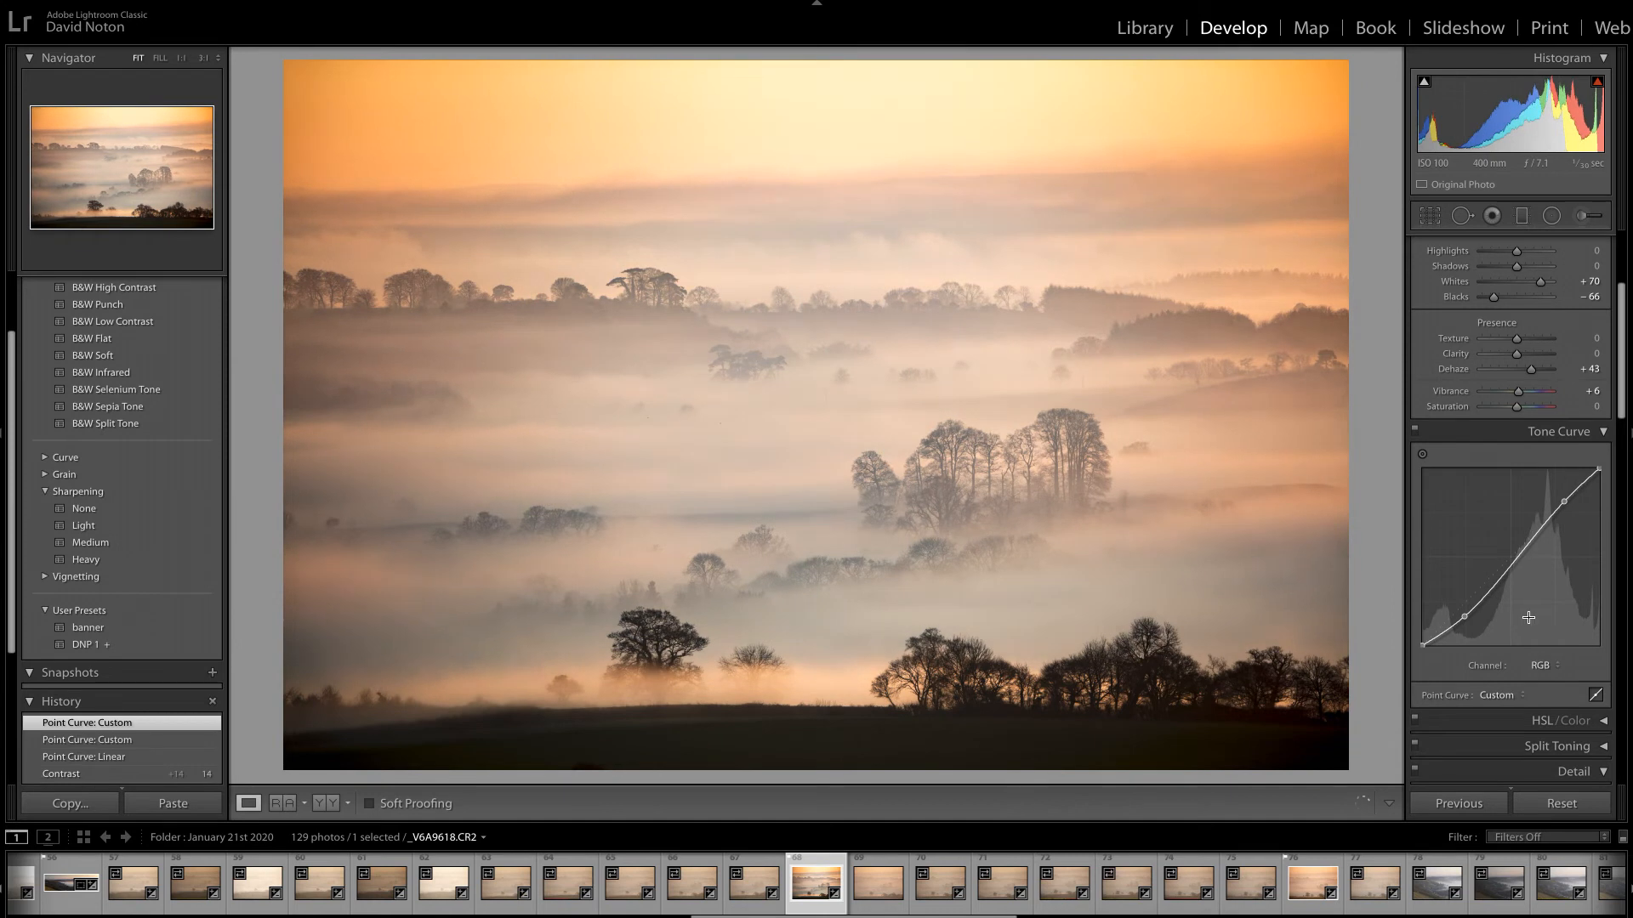
pyautogui.moveTo(1464, 617); pyautogui.dragTo(1469, 620)
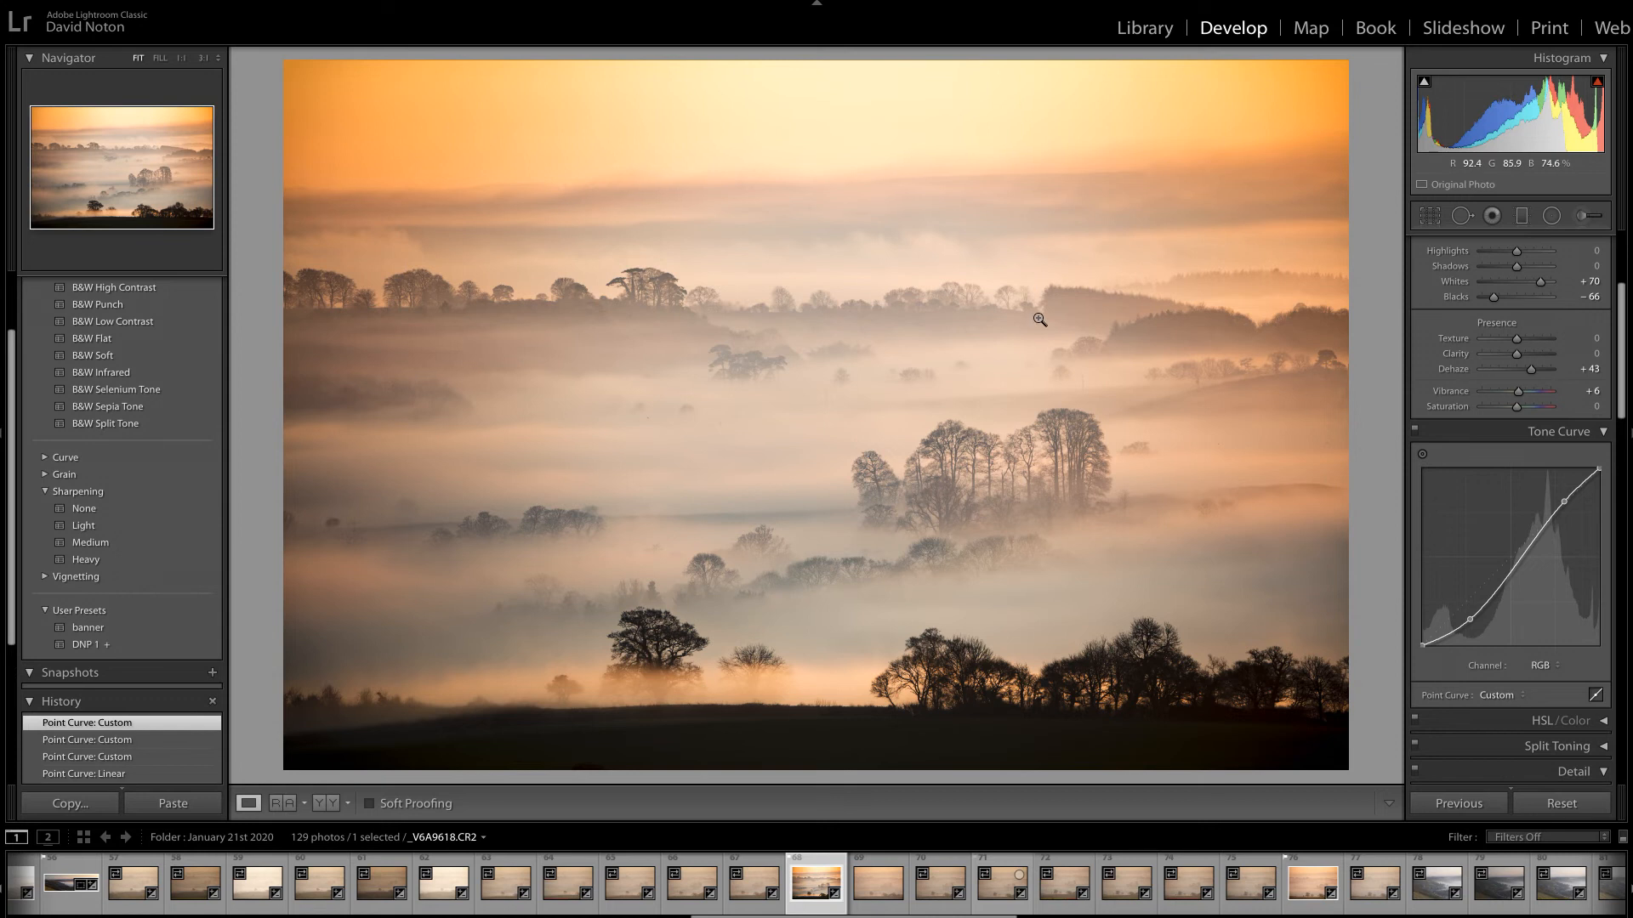
# Revert the photo to its original Import/DNP 1 state in the edit history.
pyautogui.moveTo(1623, 358); pyautogui.dragTo(1623, 308)
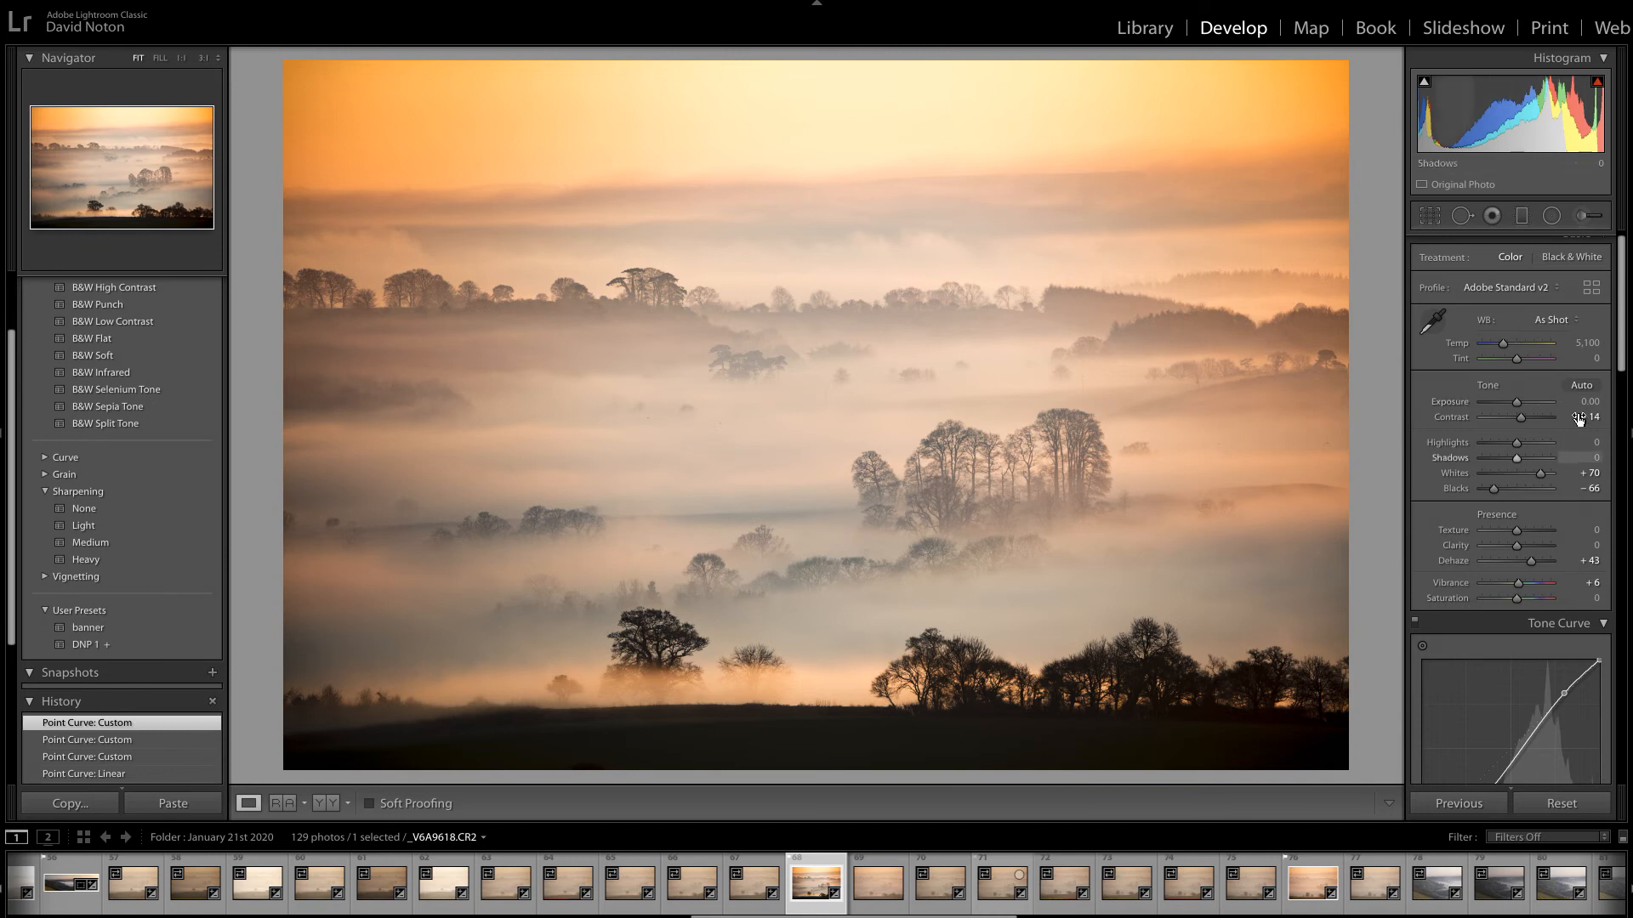
pyautogui.moveTo(1620, 307); pyautogui.dragTo(1619, 323)
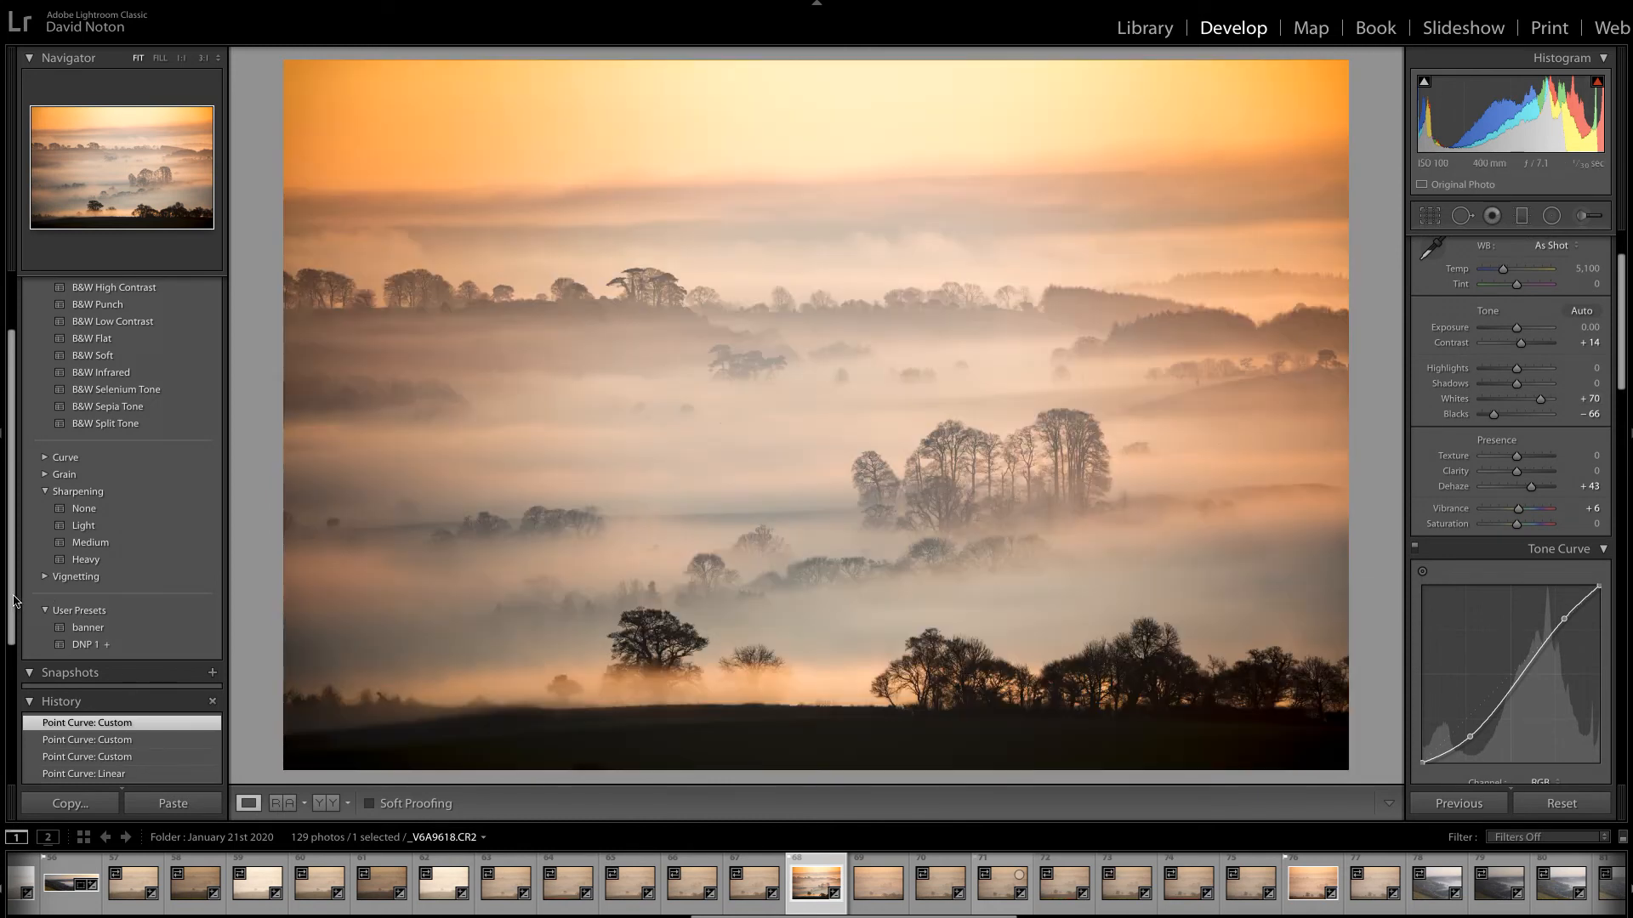
pyautogui.moveTo(13, 599); pyautogui.dragTo(15, 800)
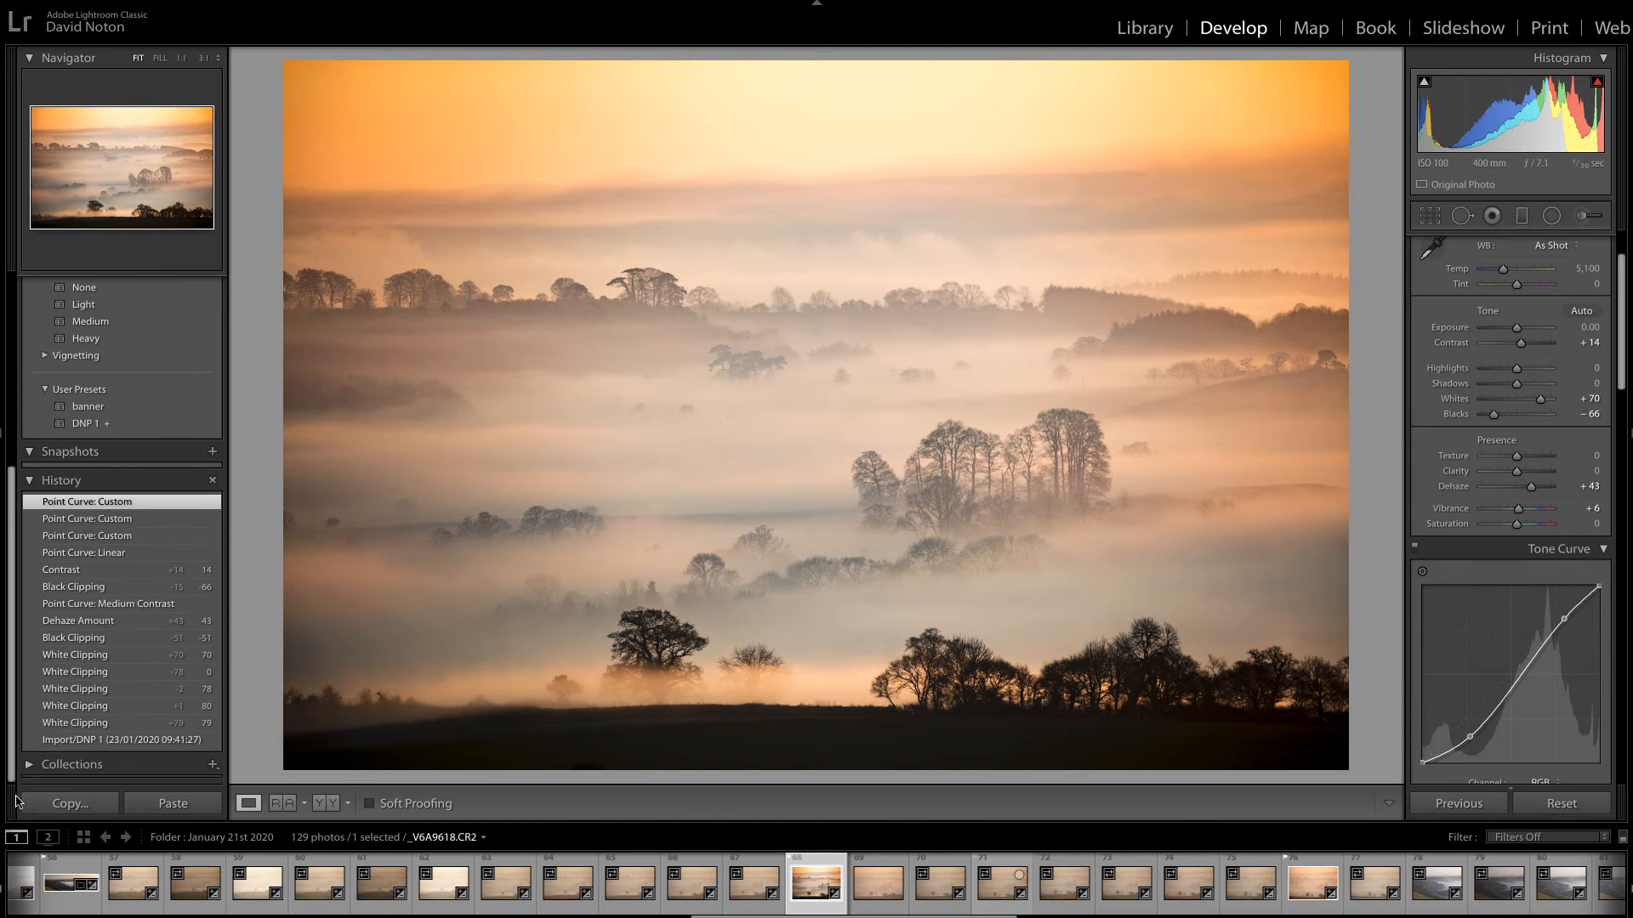
pyautogui.click(99, 740)
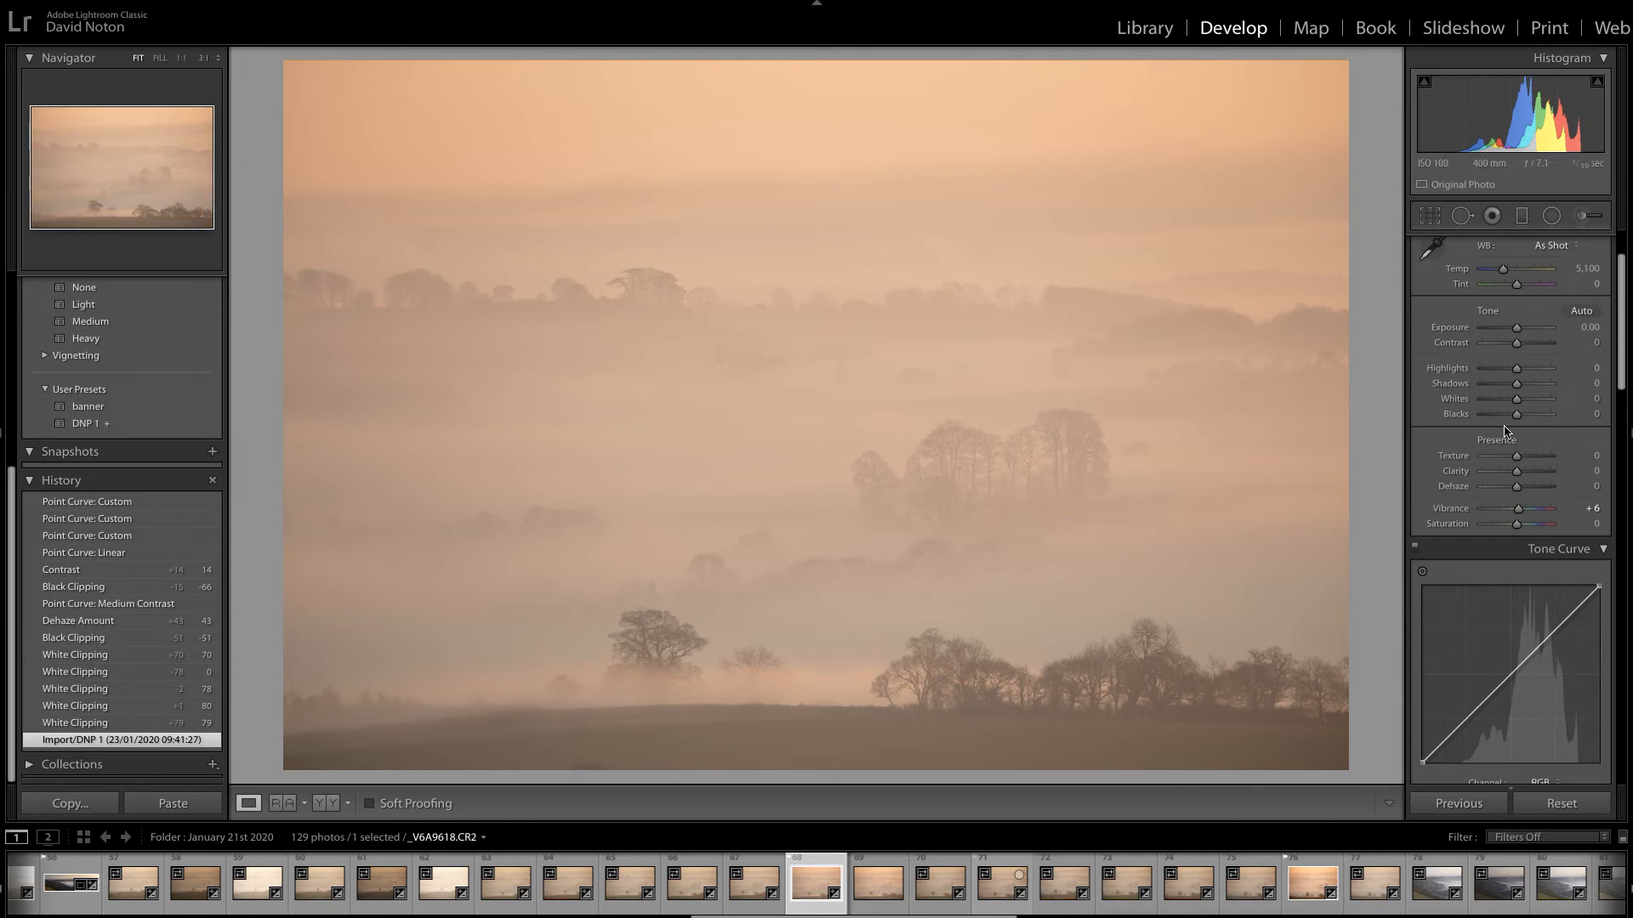
# Set Whites to +64, Blacks to -68 and Highlights to -47, and add a midpoint to the tone curve.
pyautogui.moveTo(1517, 399)
pyautogui.mouseDown()
pyautogui.moveTo(1541, 400)
pyautogui.moveTo(1494, 420)
pyautogui.moveTo(1509, 374)
pyautogui.mouseUp()
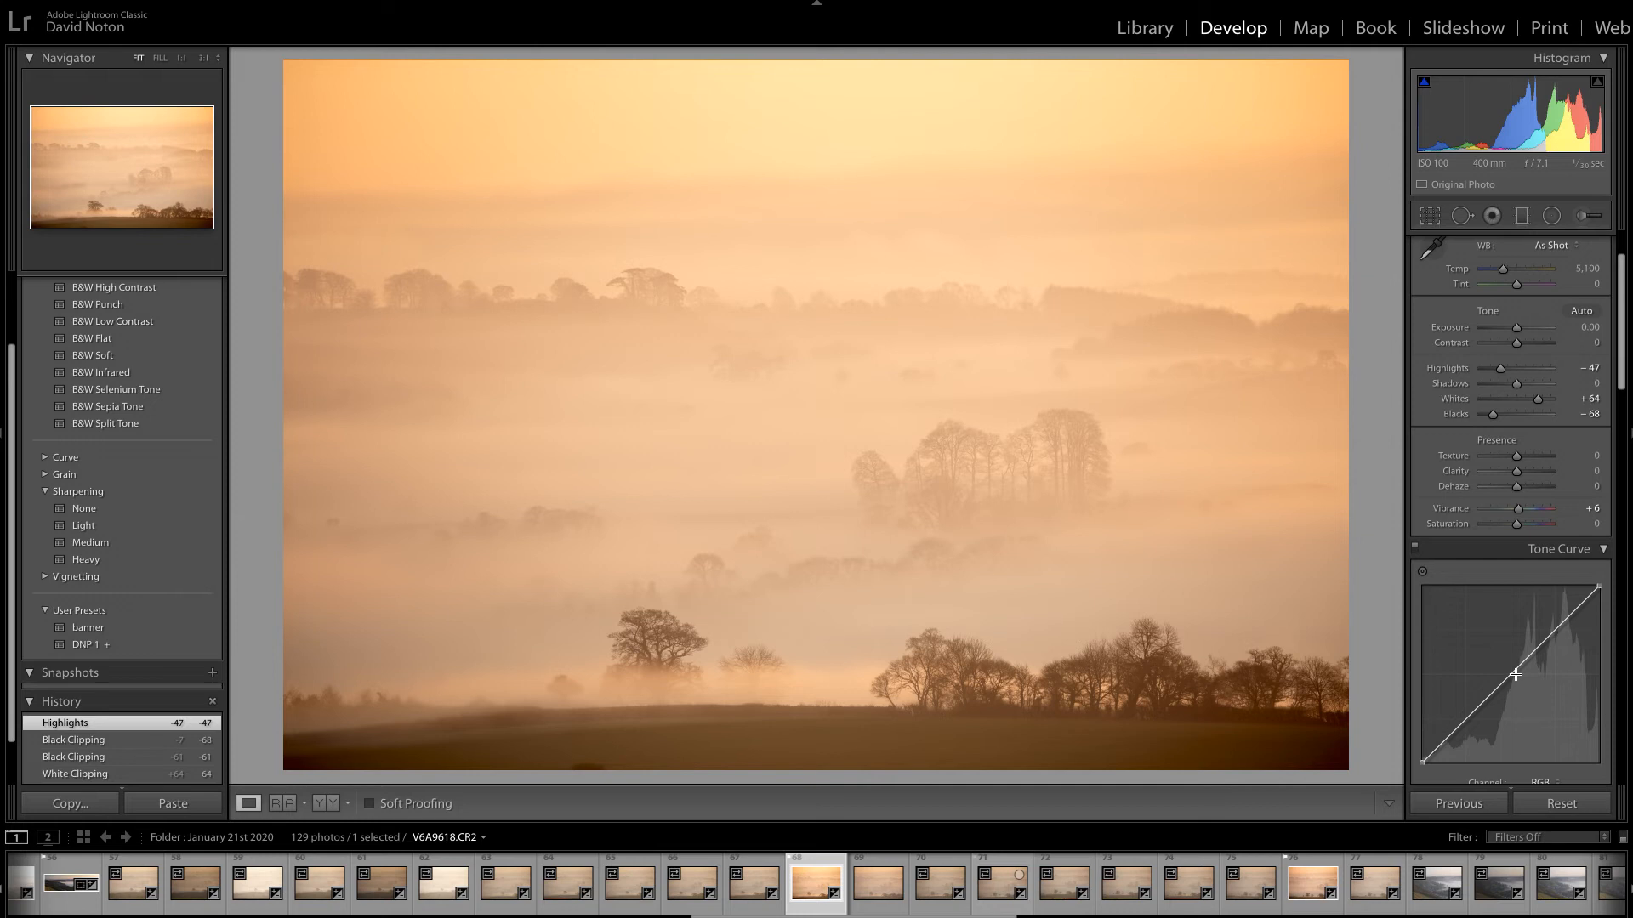
pyautogui.moveTo(1516, 678); pyautogui.dragTo(1516, 676)
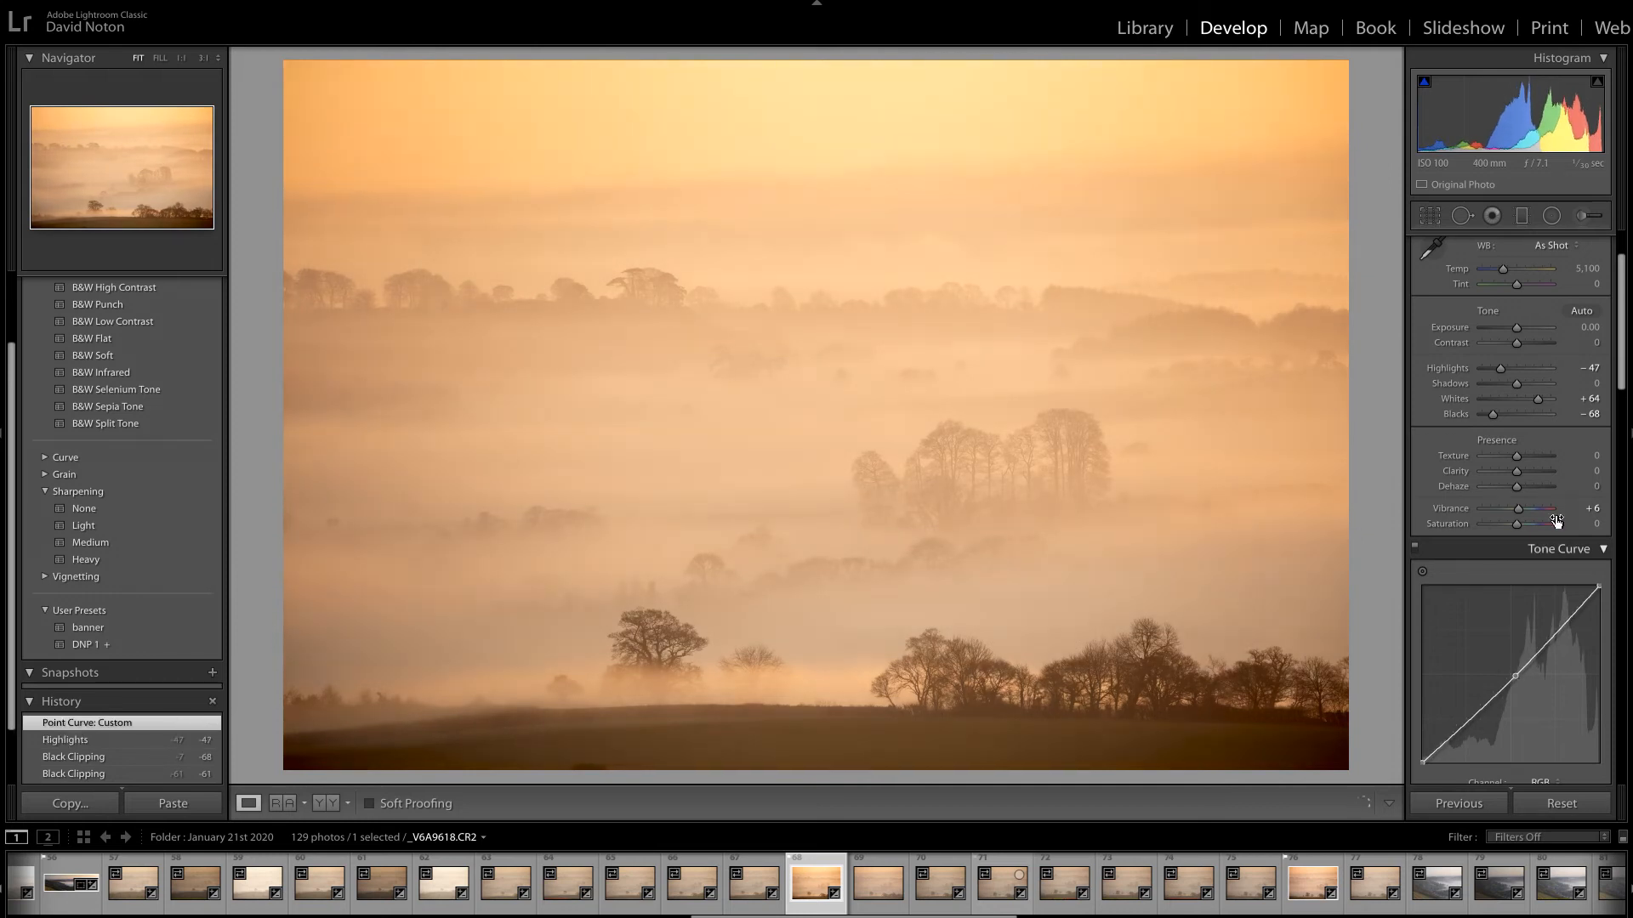
# Reset Vibrance to 0, set Saturation to -5, and lower the Highlights a little further.
pyautogui.moveTo(1520, 513); pyautogui.dragTo(1519, 518)
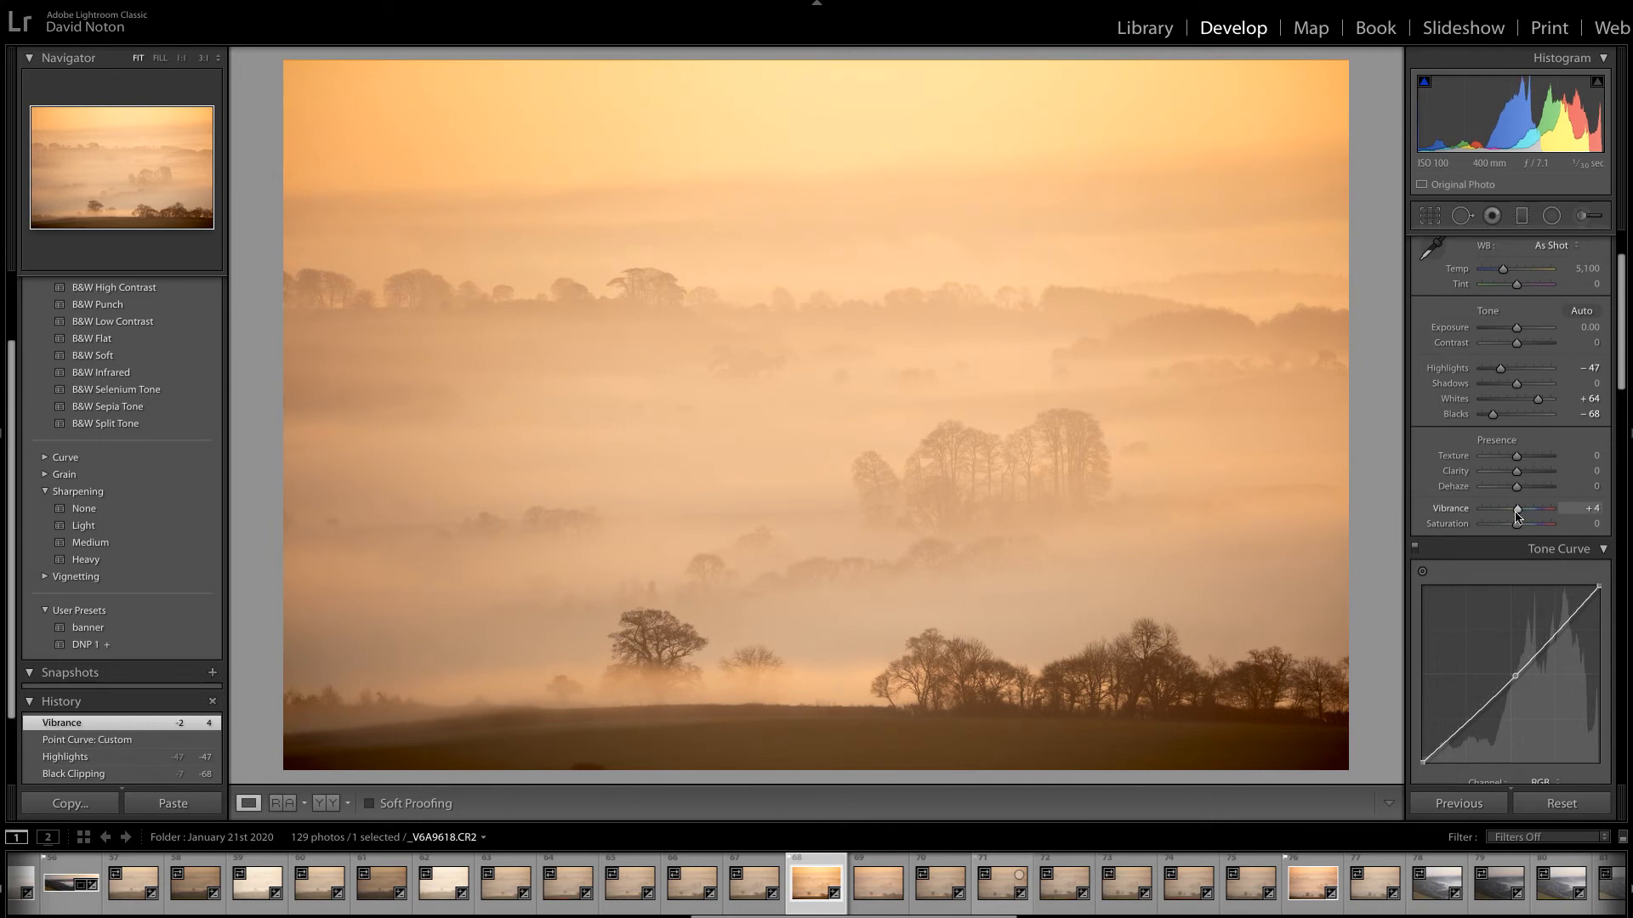
pyautogui.doubleClick(1520, 515)
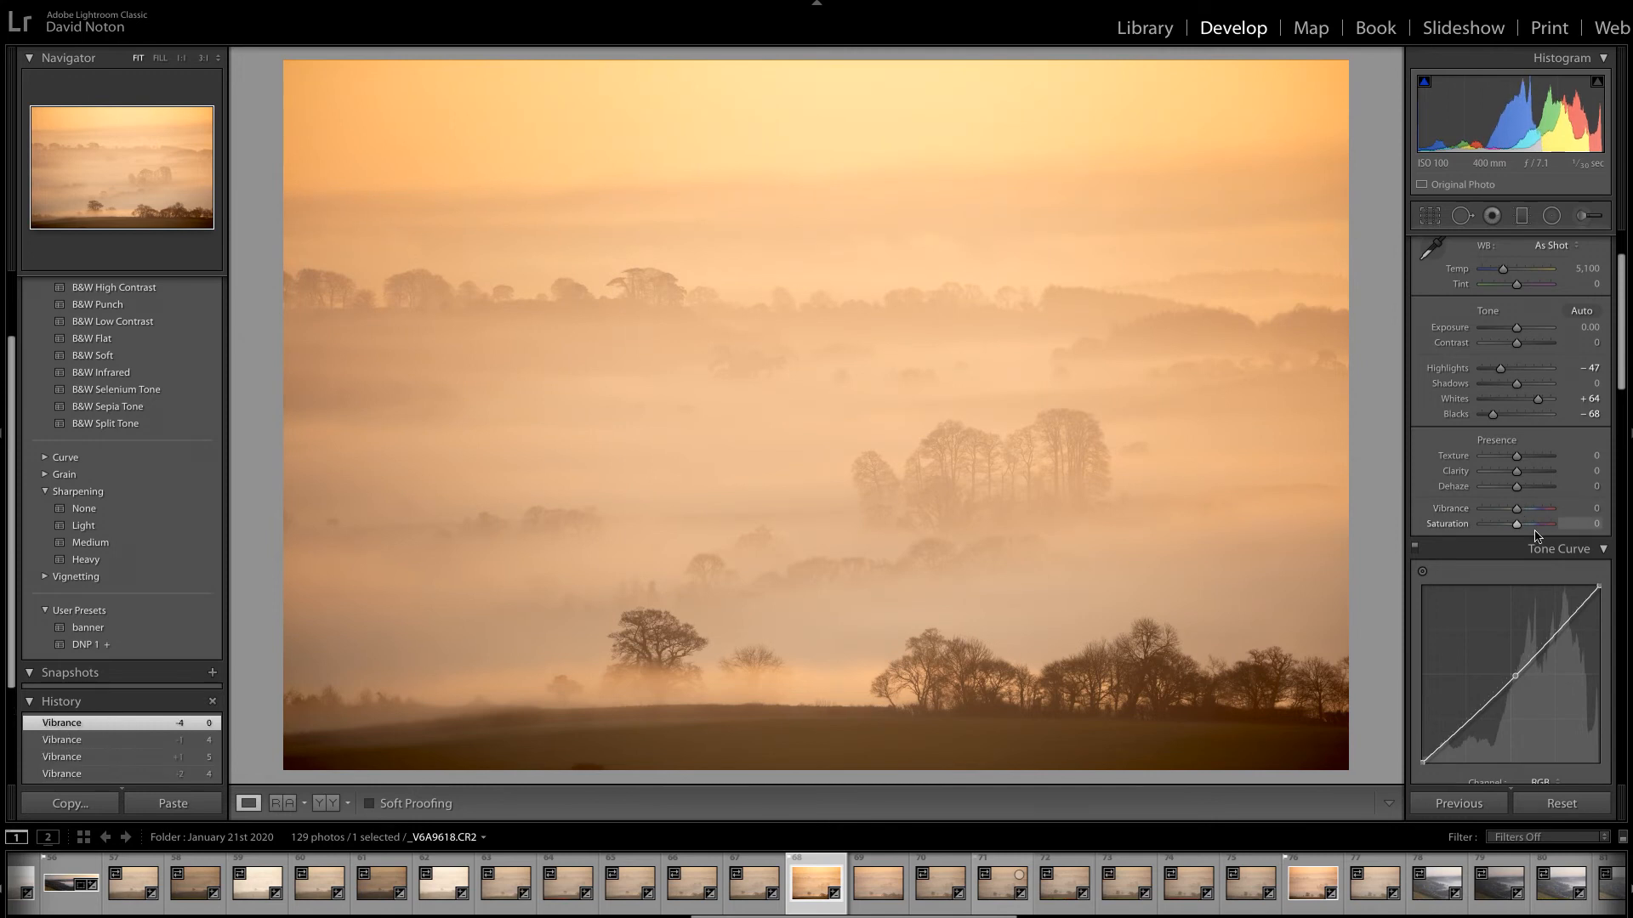
pyautogui.moveTo(1514, 529); pyautogui.dragTo(1513, 528)
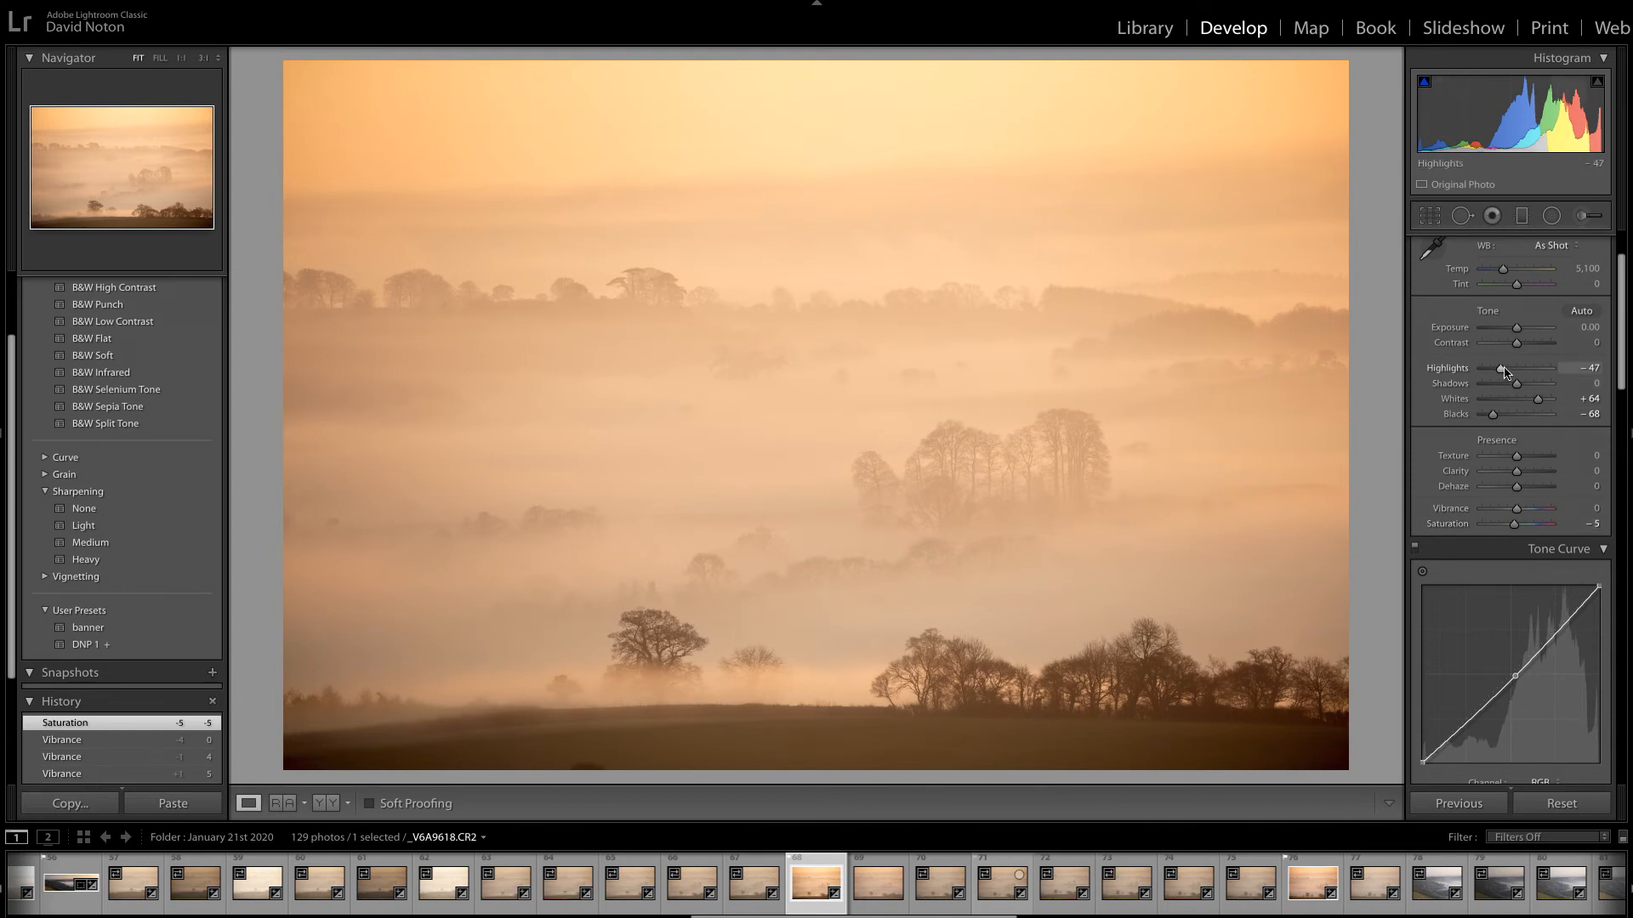
pyautogui.moveTo(1500, 371); pyautogui.dragTo(1492, 371)
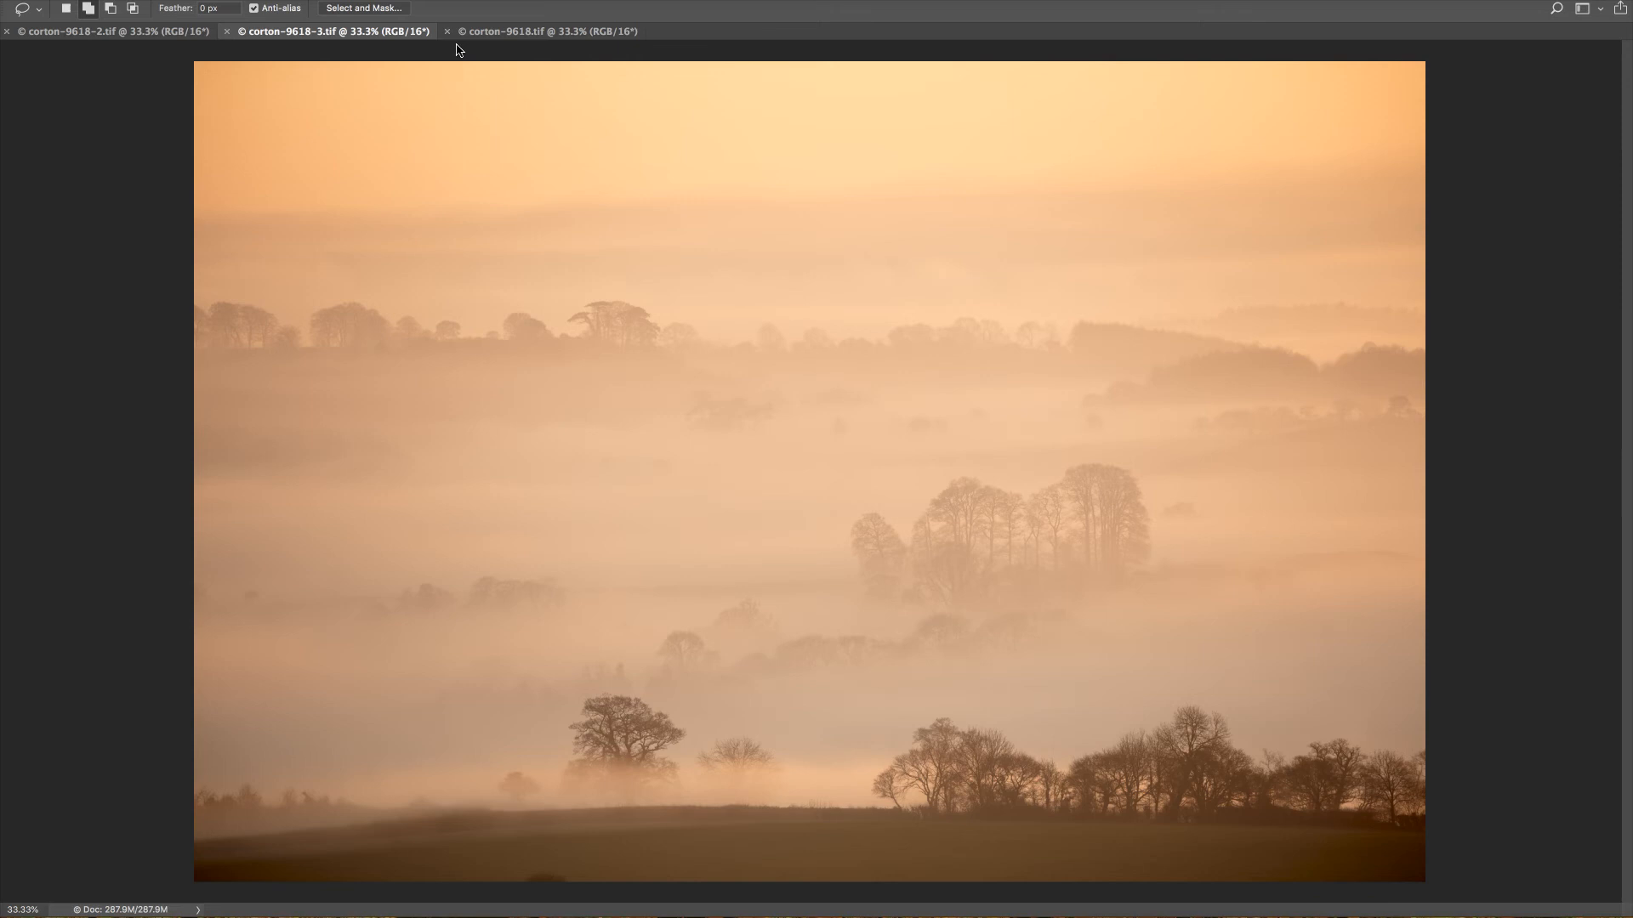
# In Photoshop, compare the three processed versions corton-9618.tif, corton-9618-3.tif and corton-9618-2.tif.
pyautogui.click(532, 34)
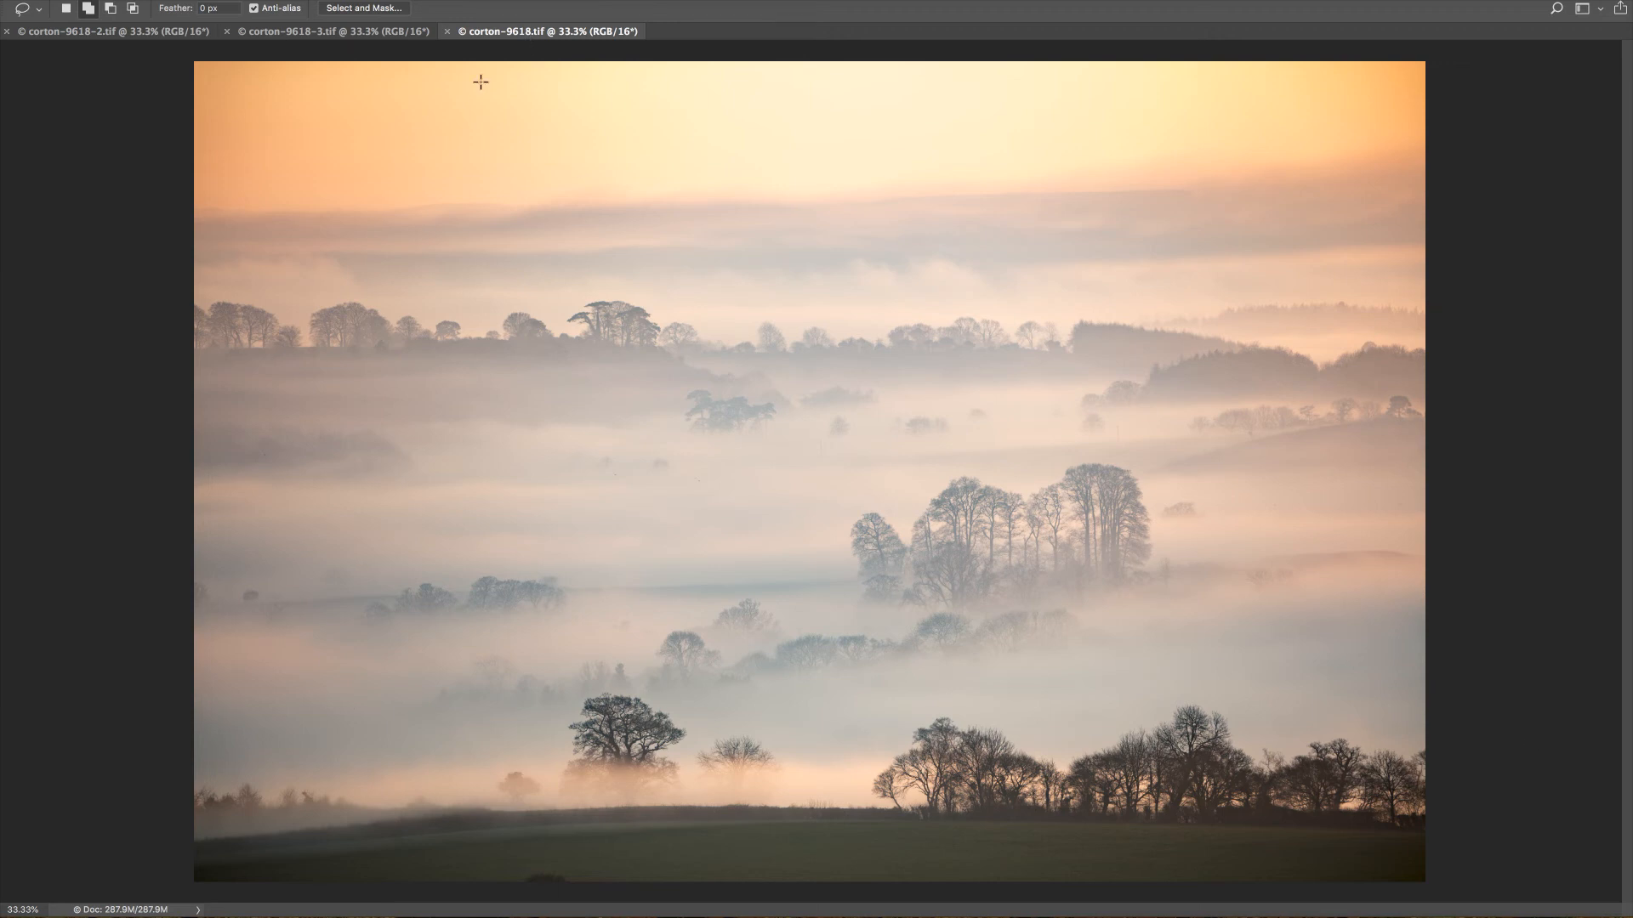
pyautogui.click(289, 38)
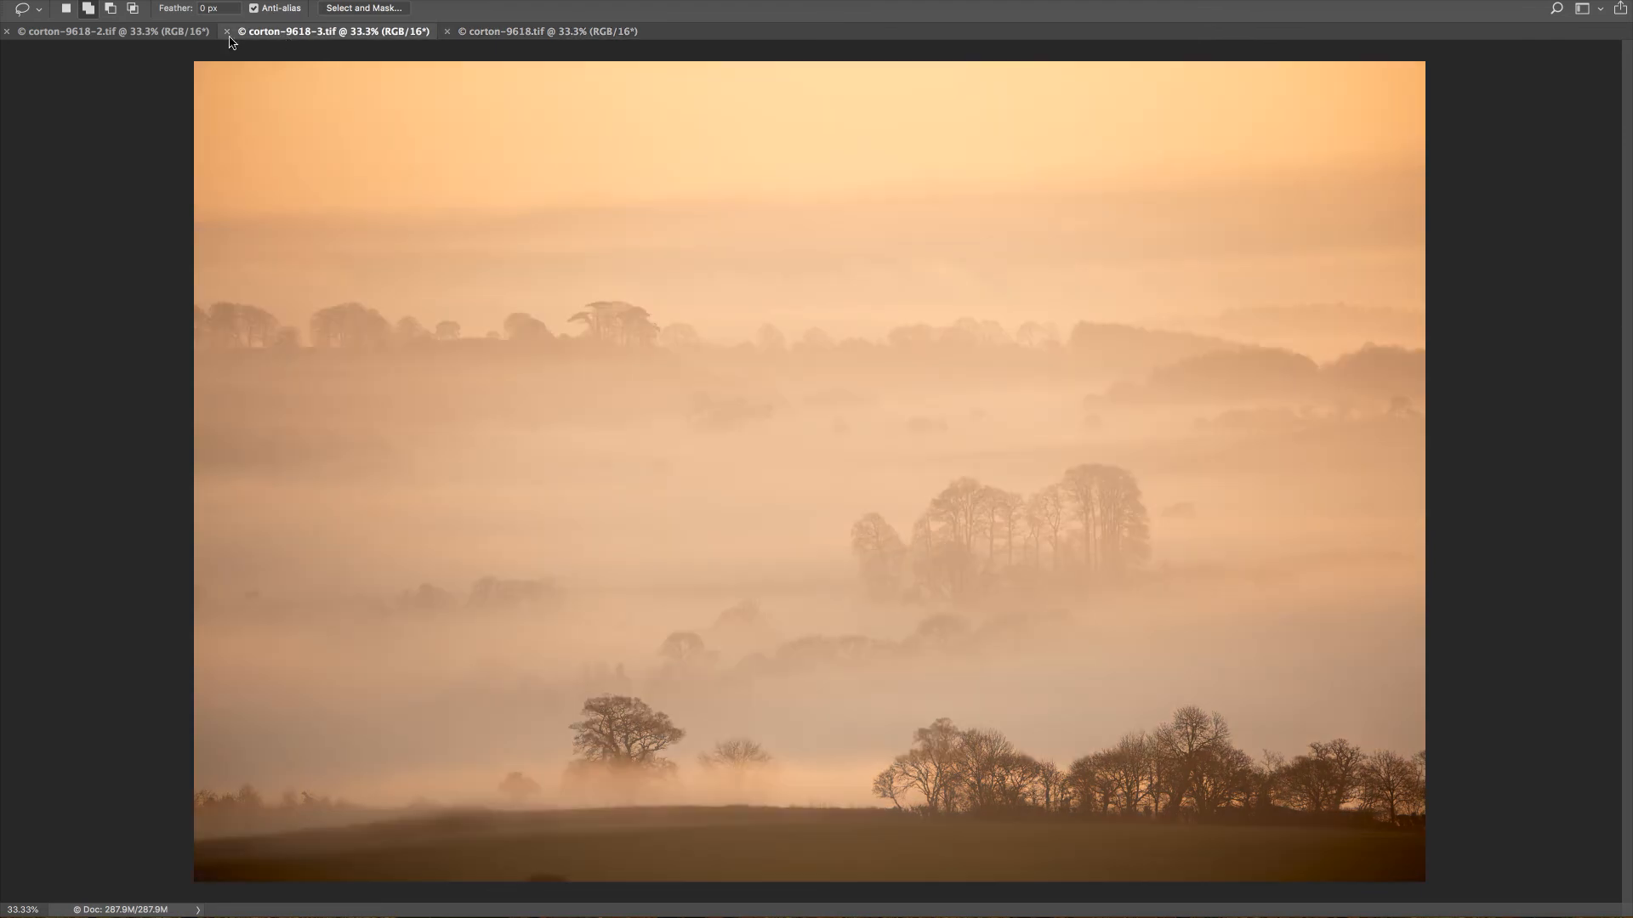
pyautogui.click(131, 36)
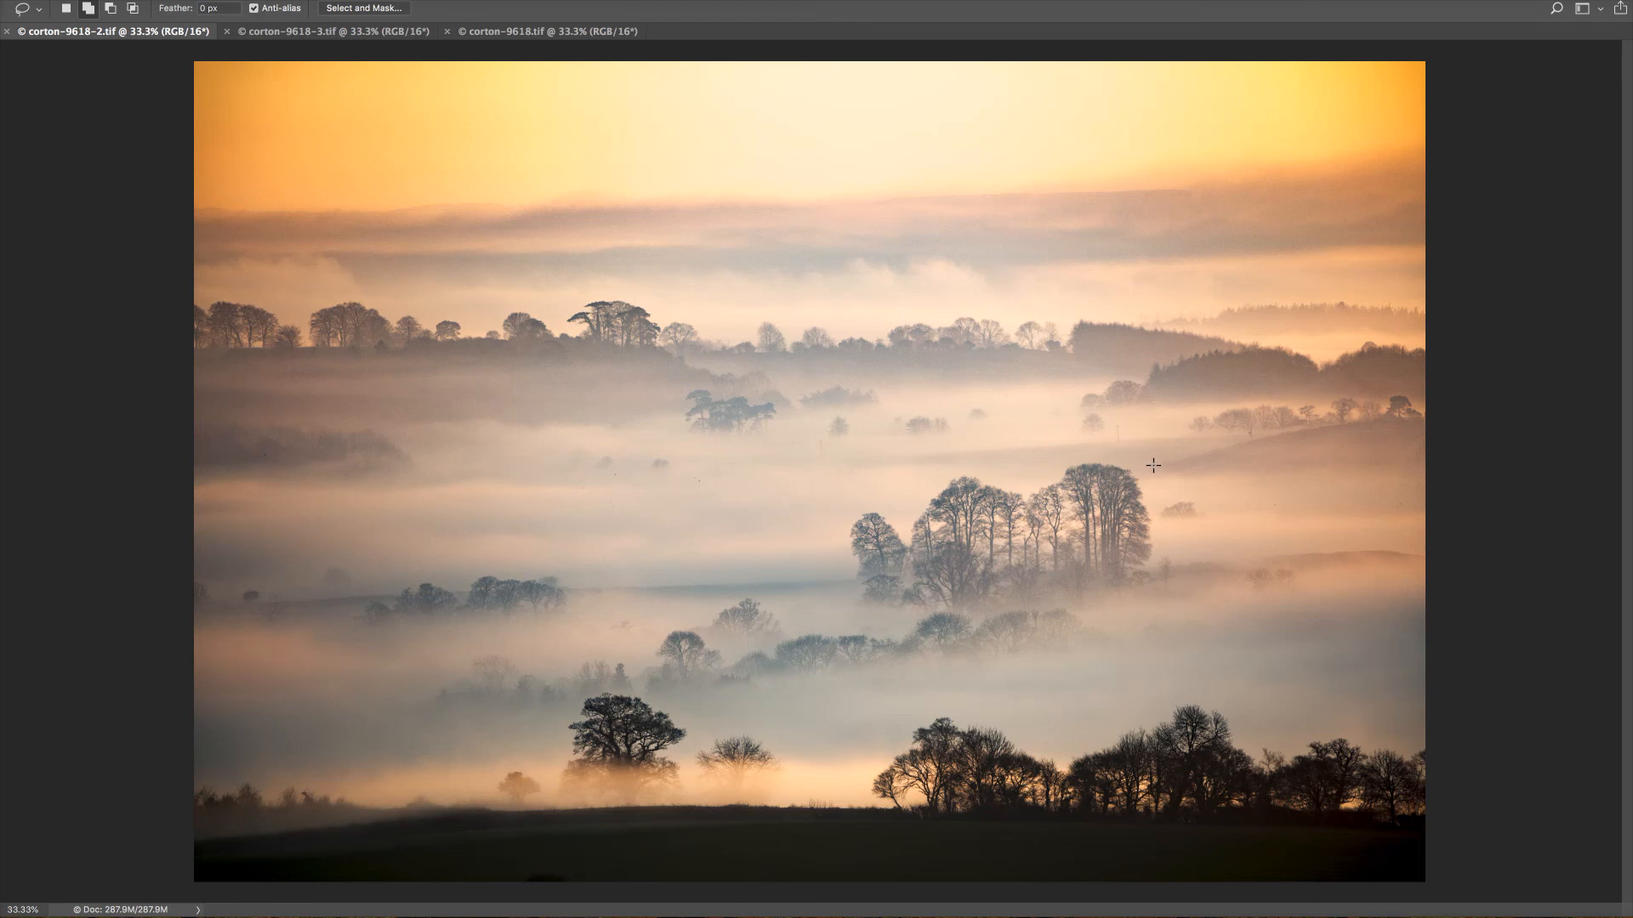
pyautogui.click(313, 36)
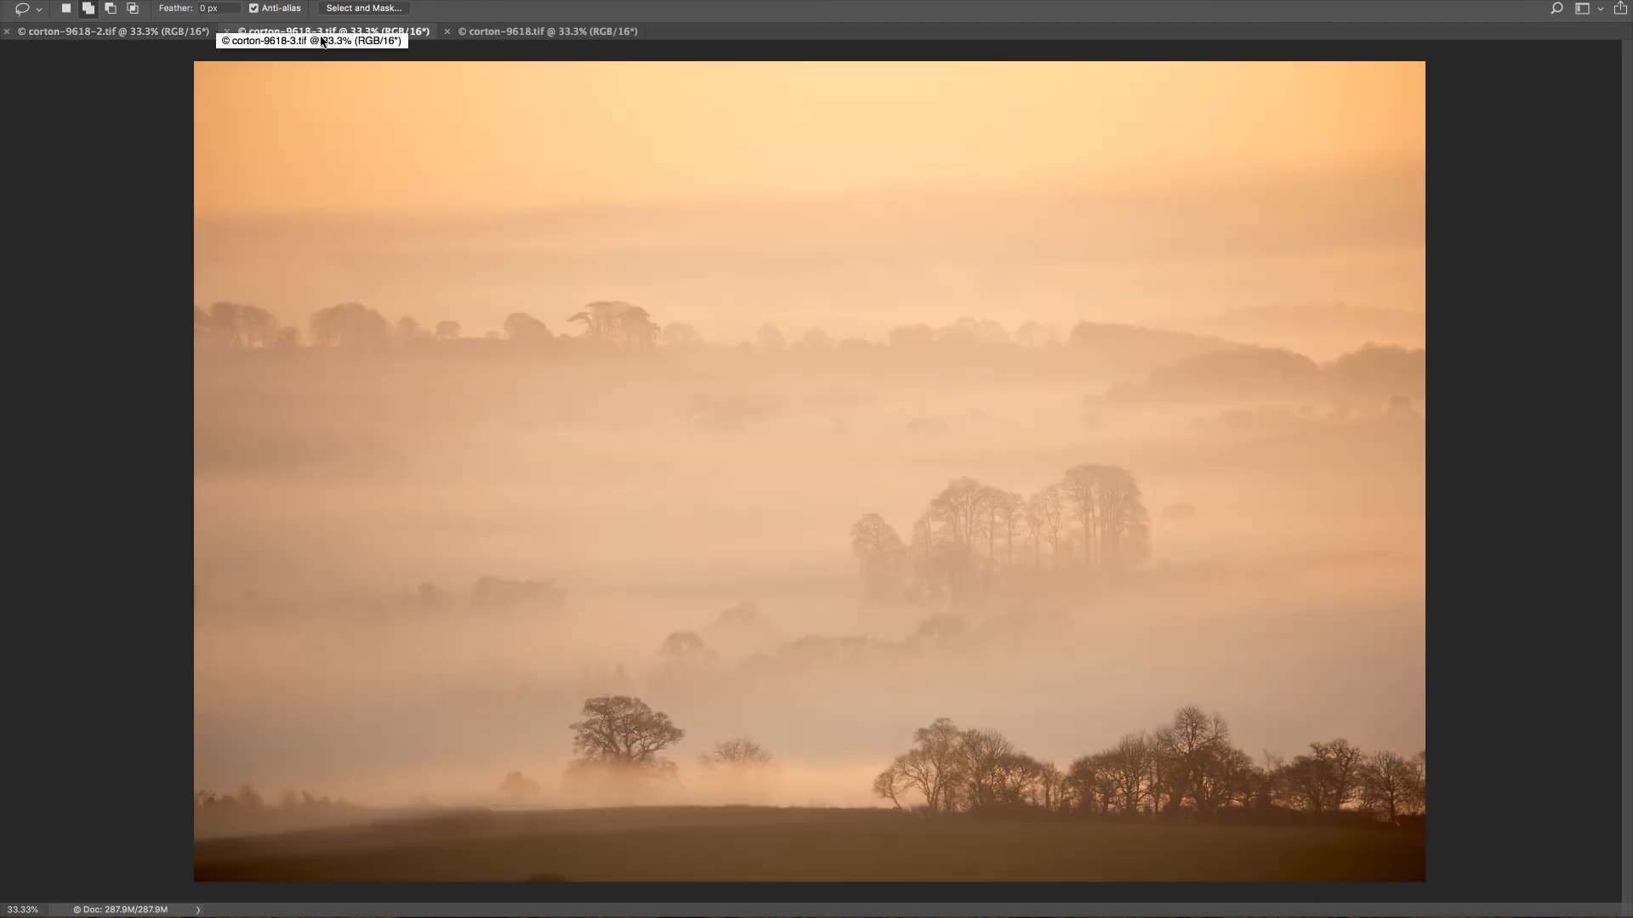
pyautogui.click(134, 36)
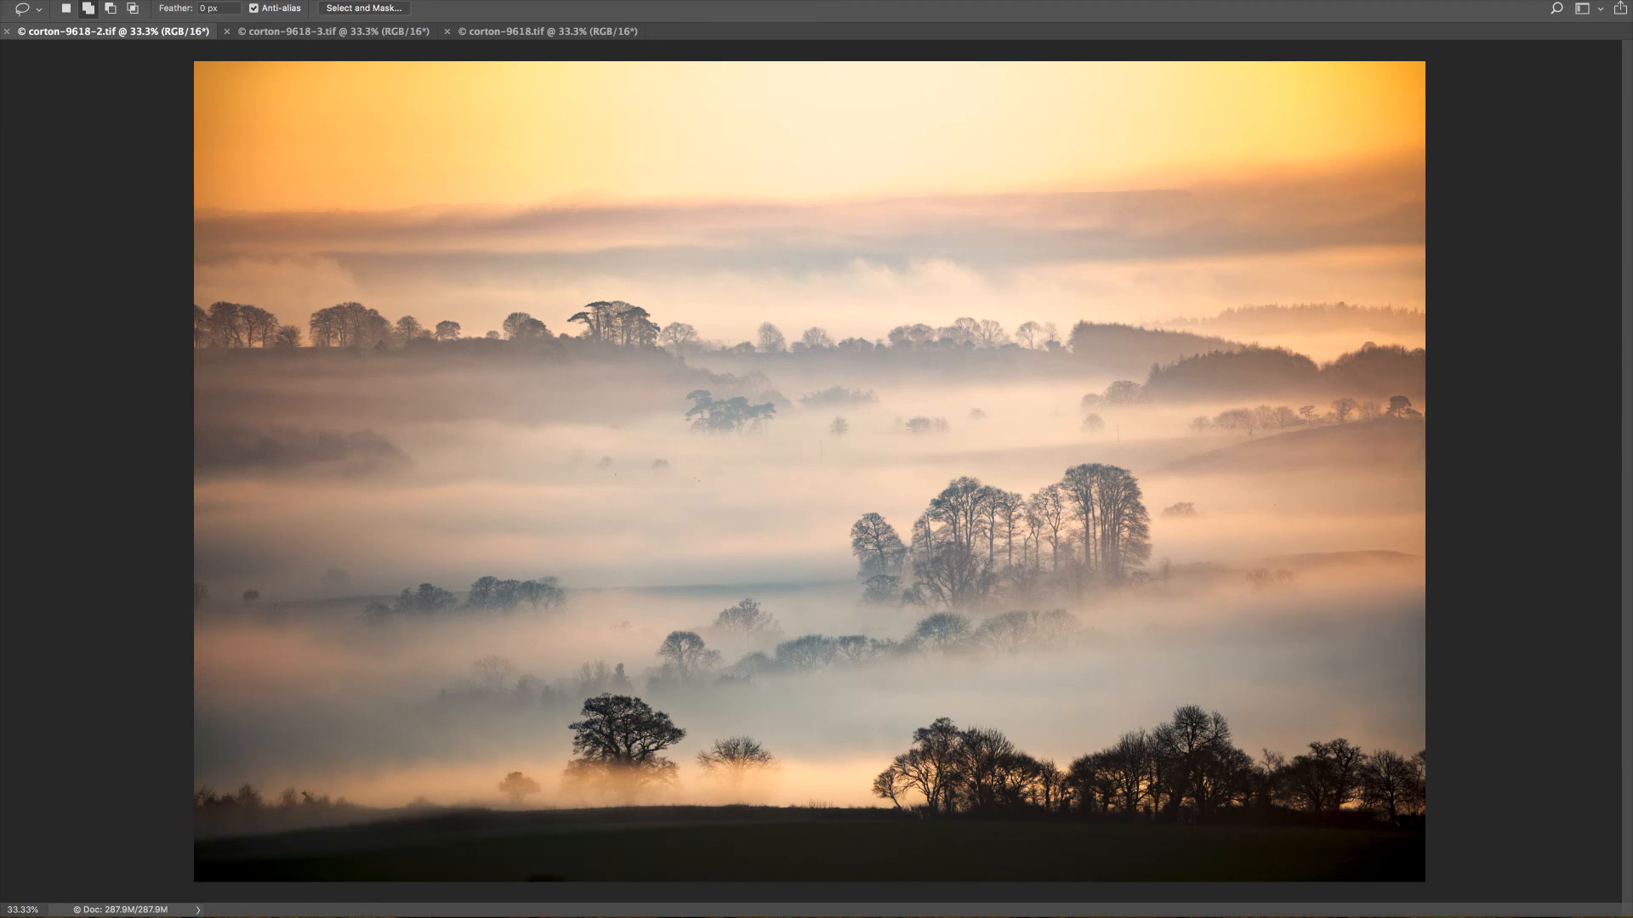
# Close corton-9618-2.tif once its image is copied, and paste the copy as a new layer into corton-9618.tif.
pyautogui.press('super+w')
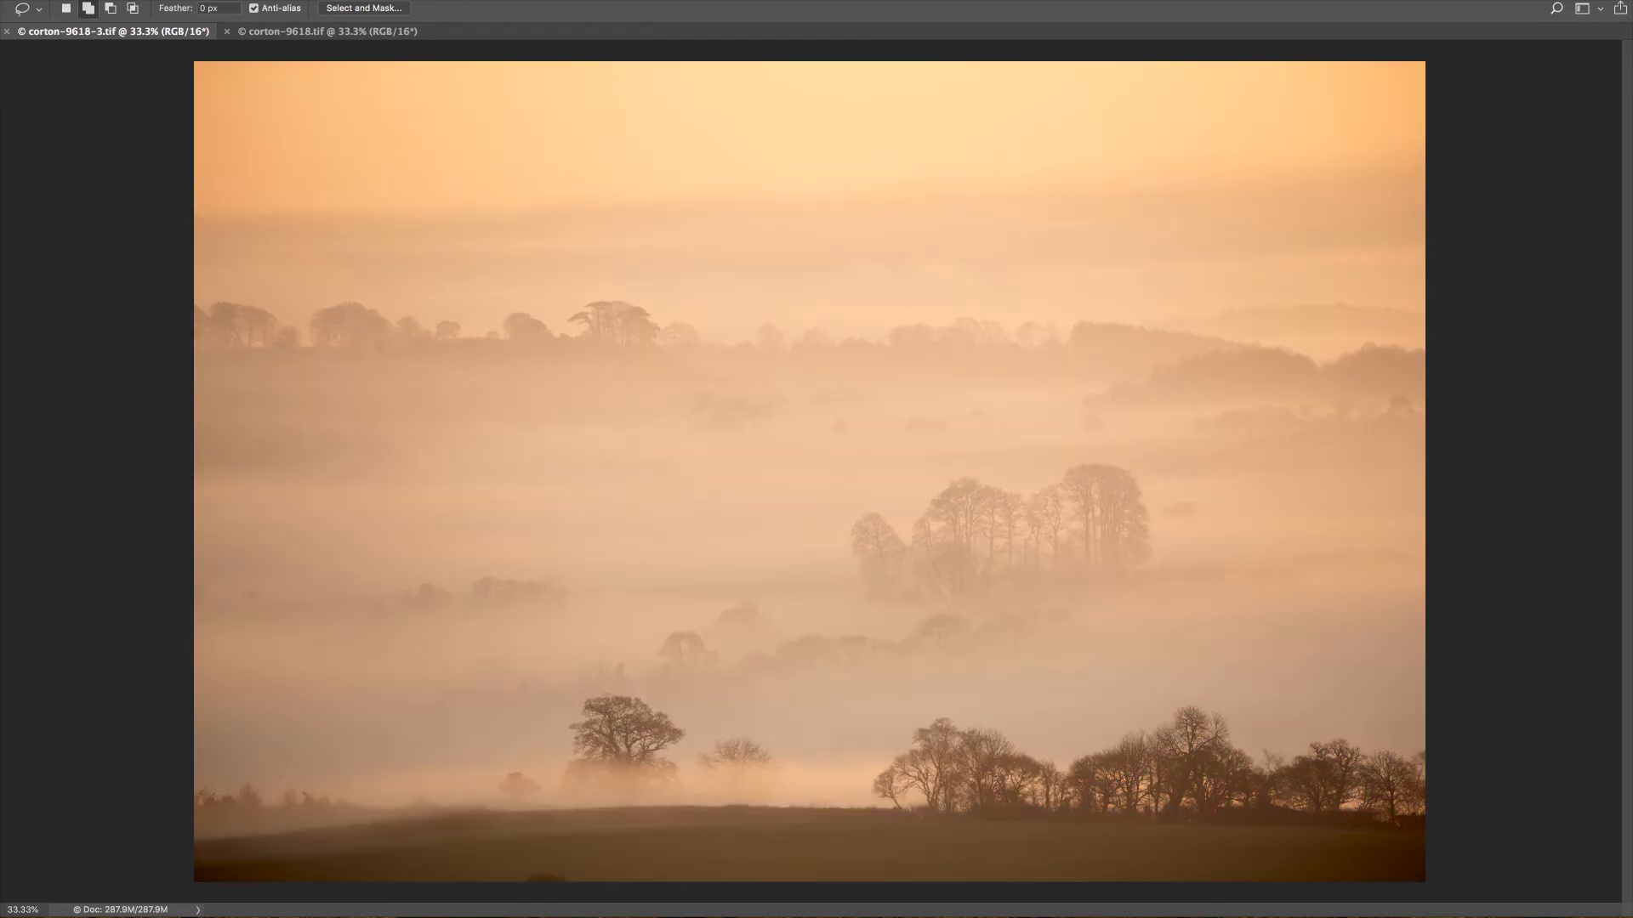
pyautogui.click(290, 32)
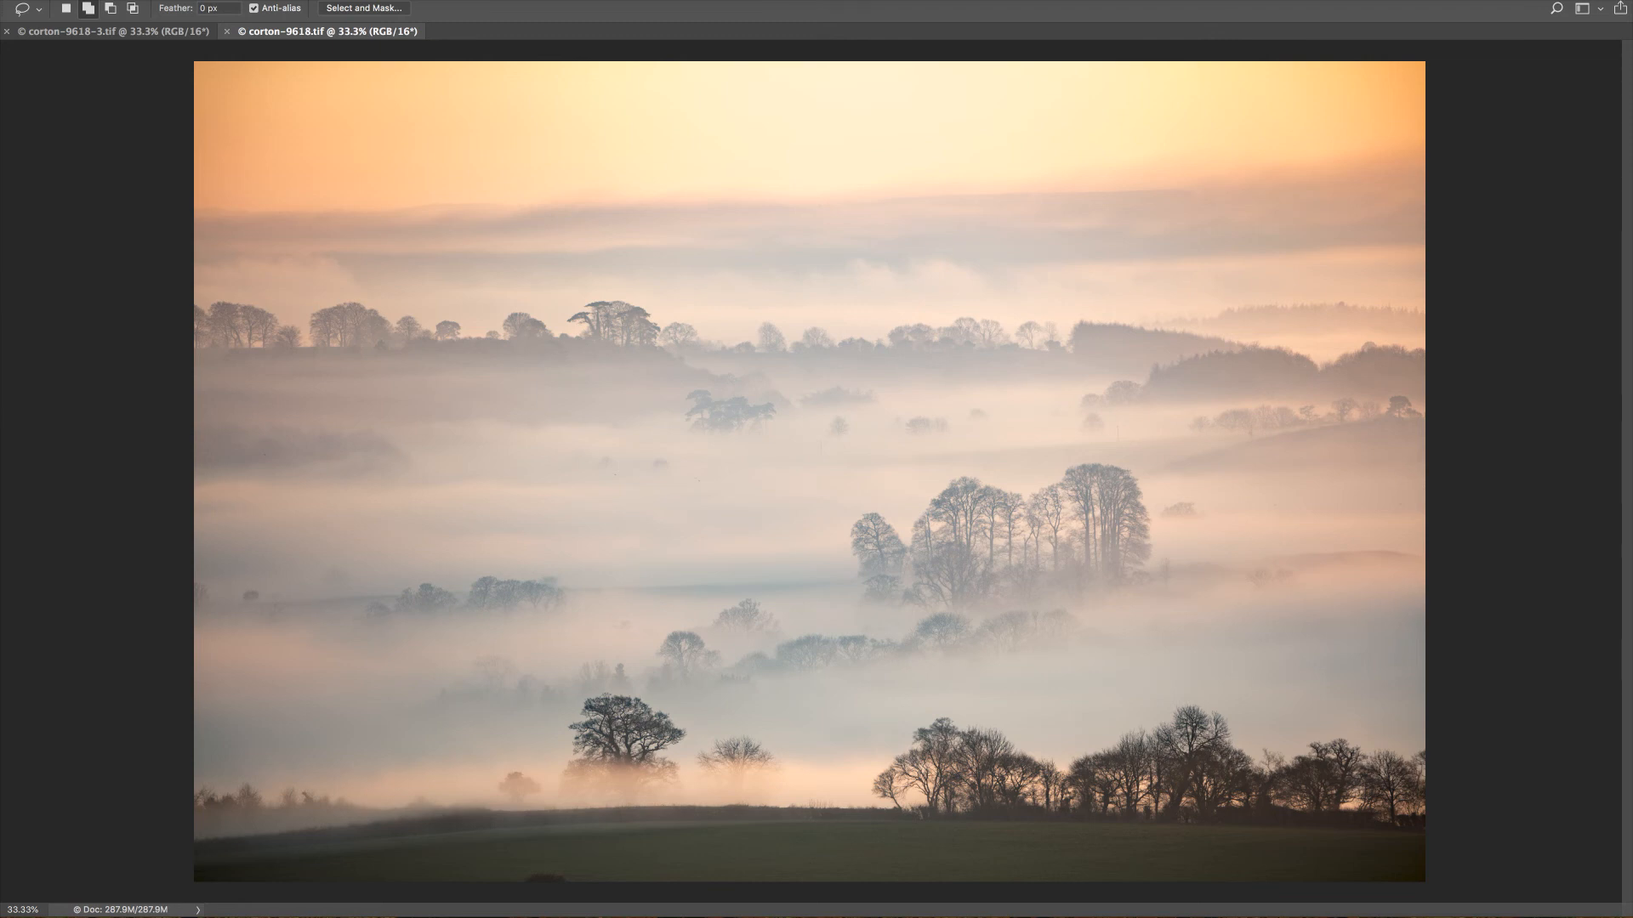
pyautogui.press('super+v')
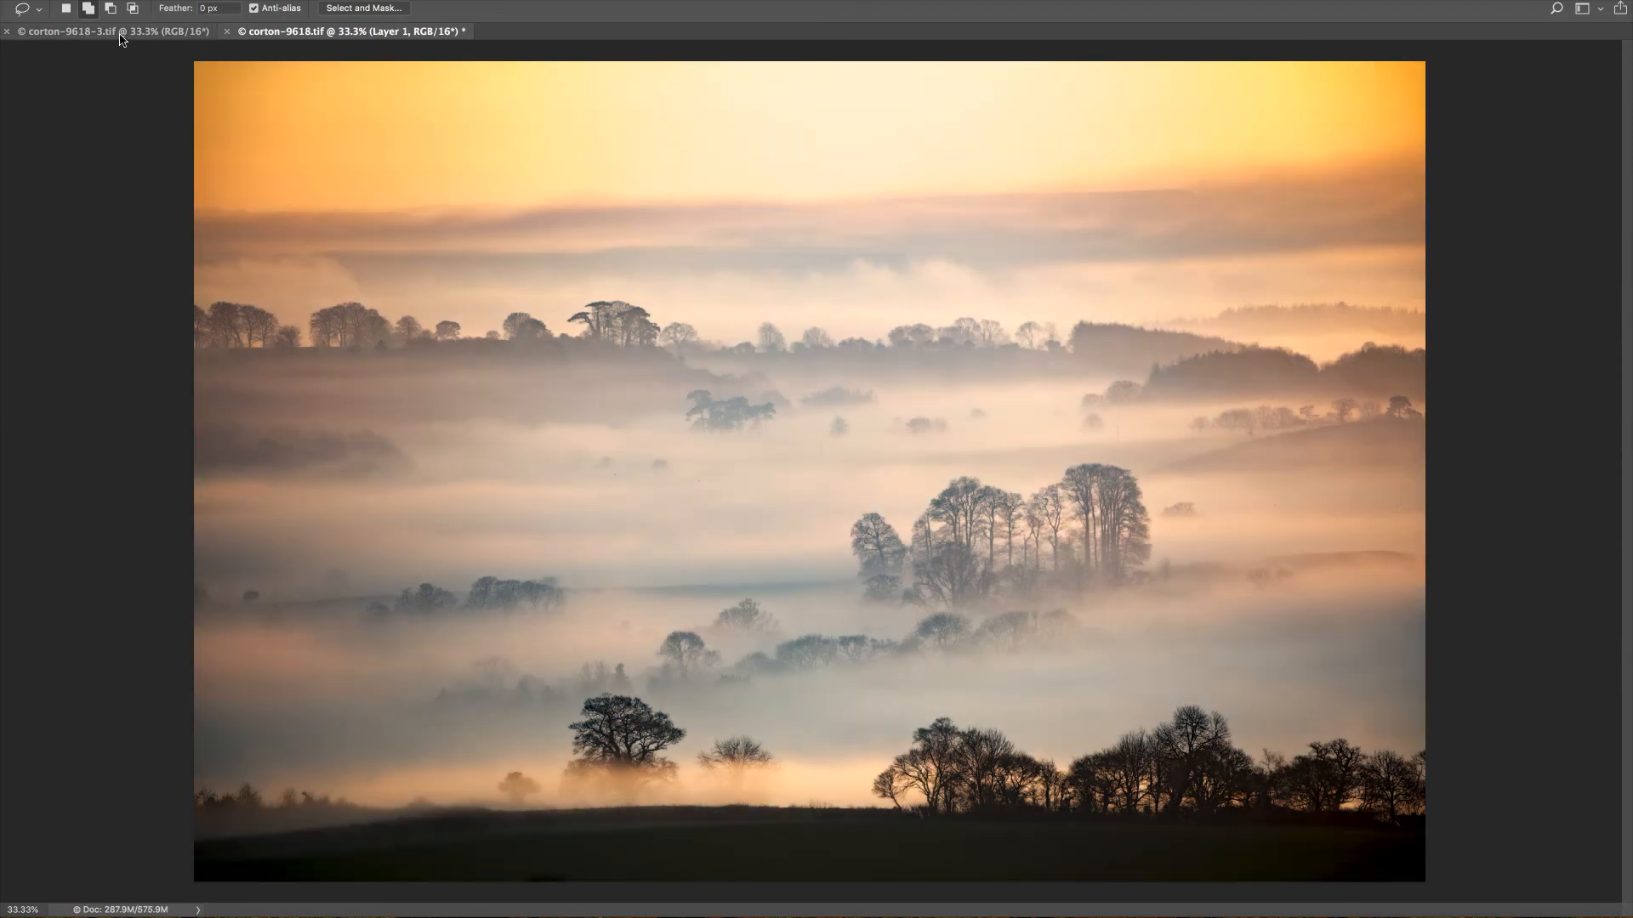
# Close corton-9618-3.tif once its image is copied, and paste the copy as a new top layer into corton-9618.tif.
pyautogui.click(128, 38)
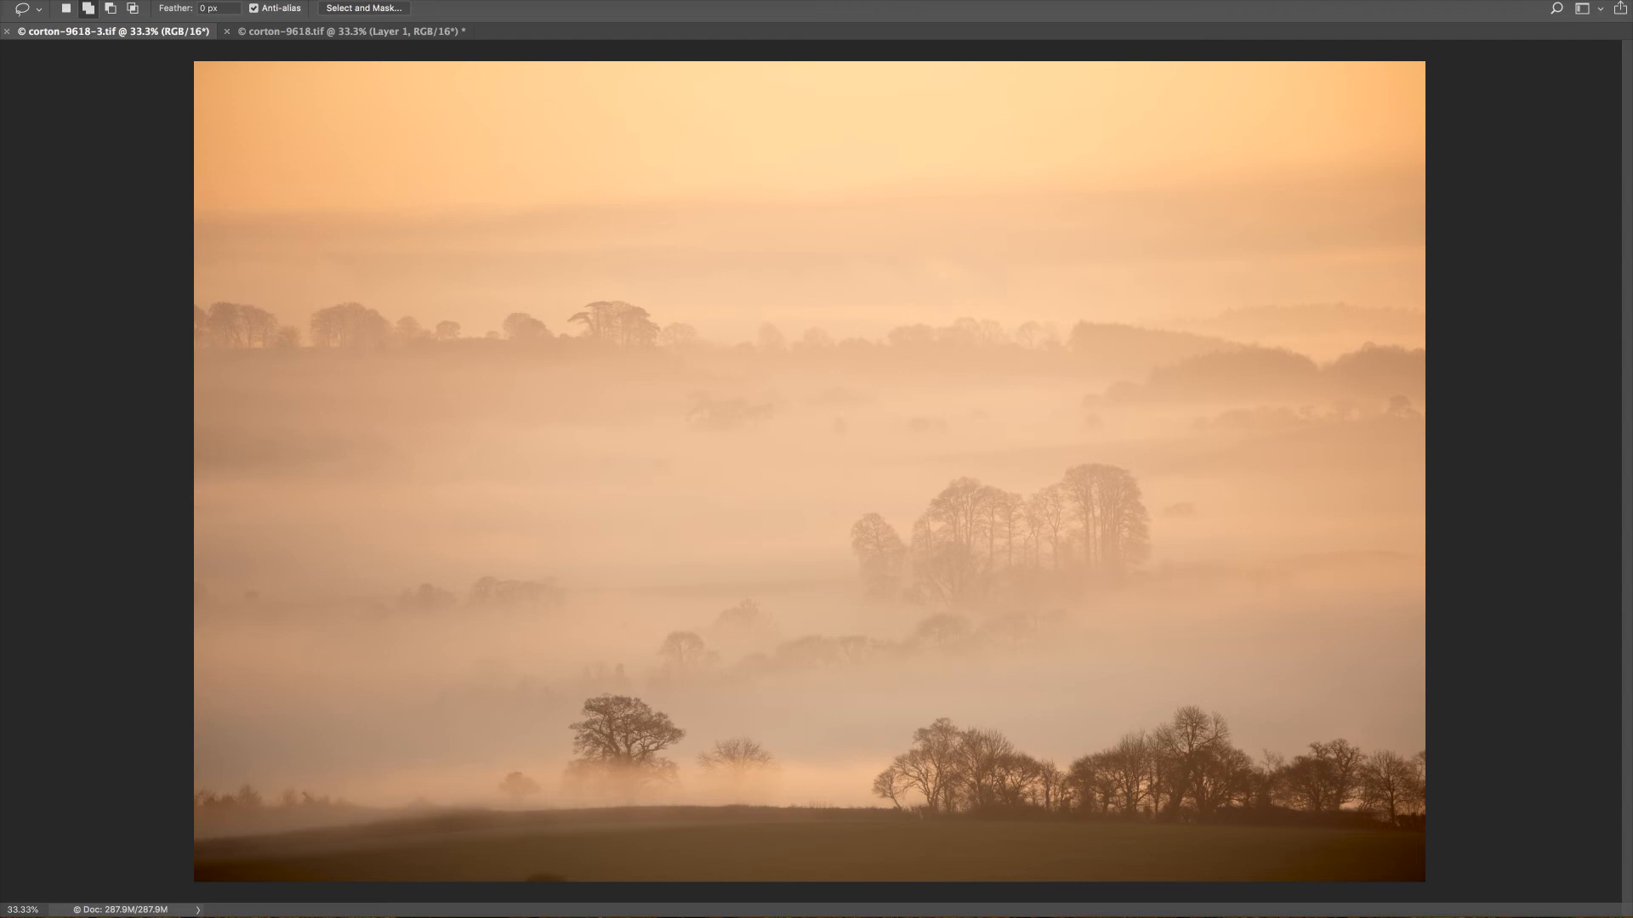
pyautogui.press('super+w')
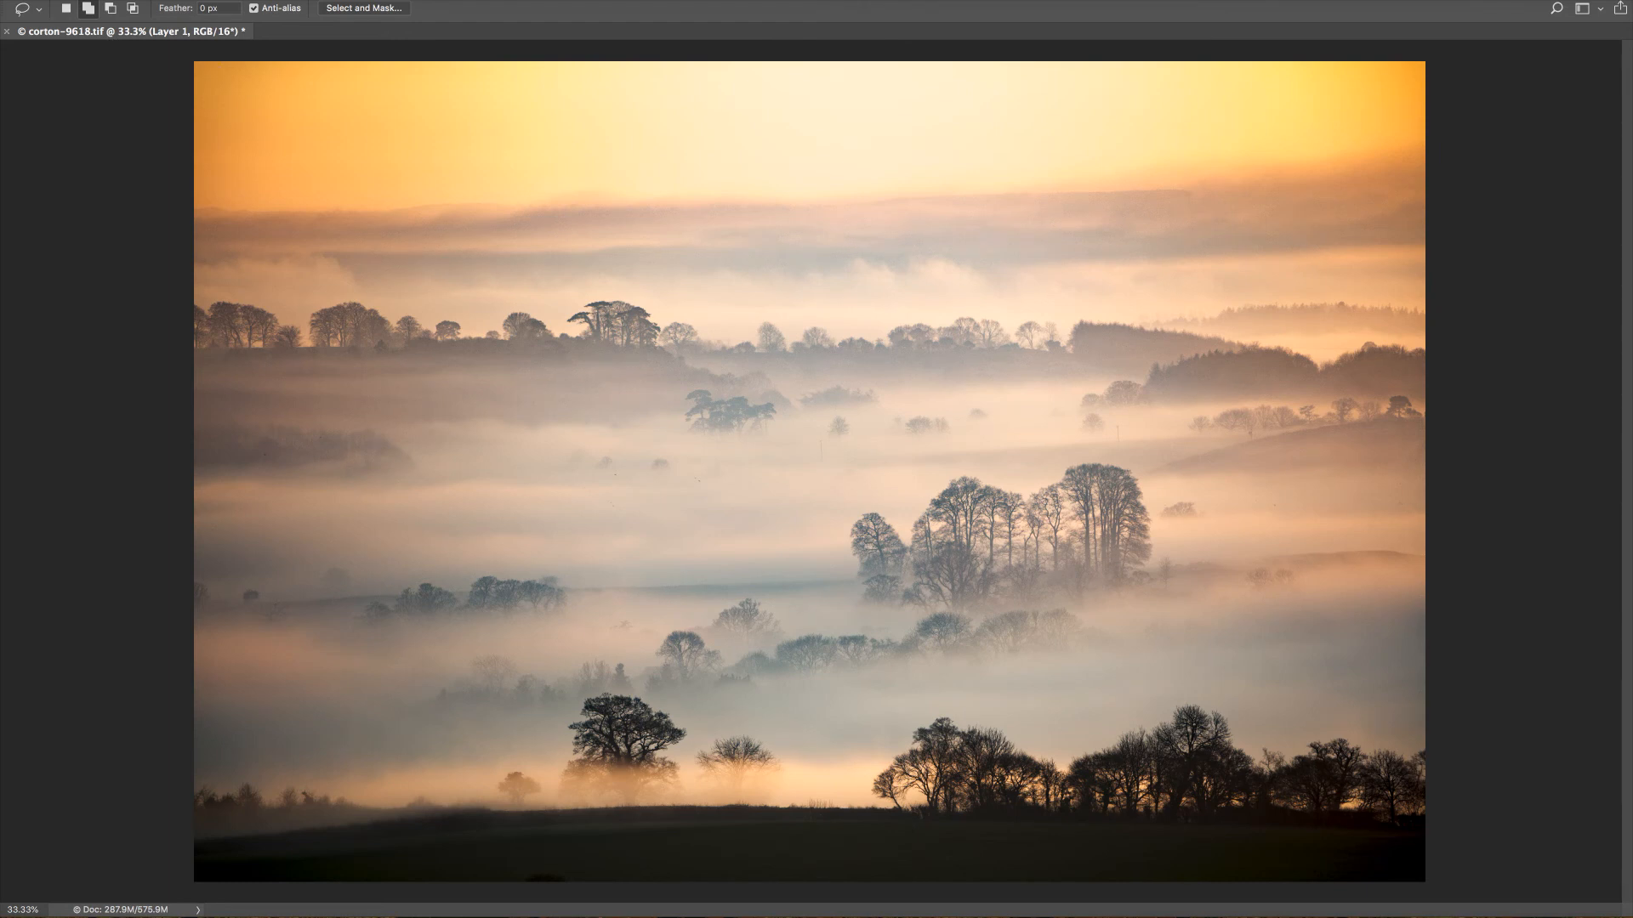
pyautogui.press('super+comma')
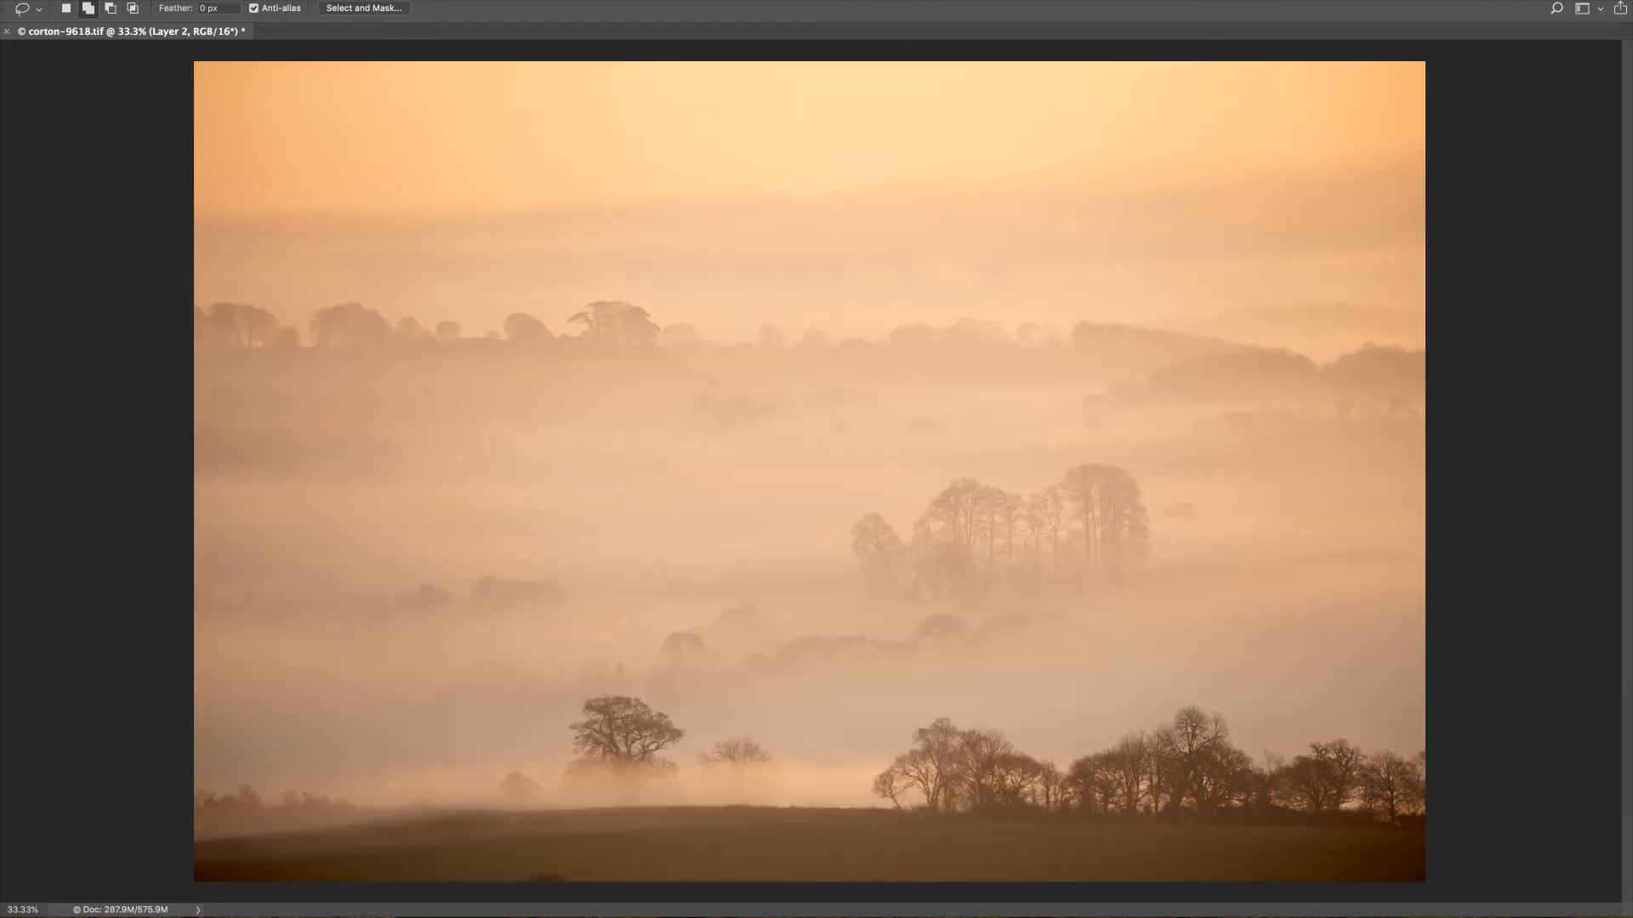
# Compare the stacked versions by toggling Layer 2 and Layer 1, leaving Layer 2 hidden and Layer 1 visible.
pyautogui.moveTo(1632, 379); pyautogui.dragTo(1484, 193)
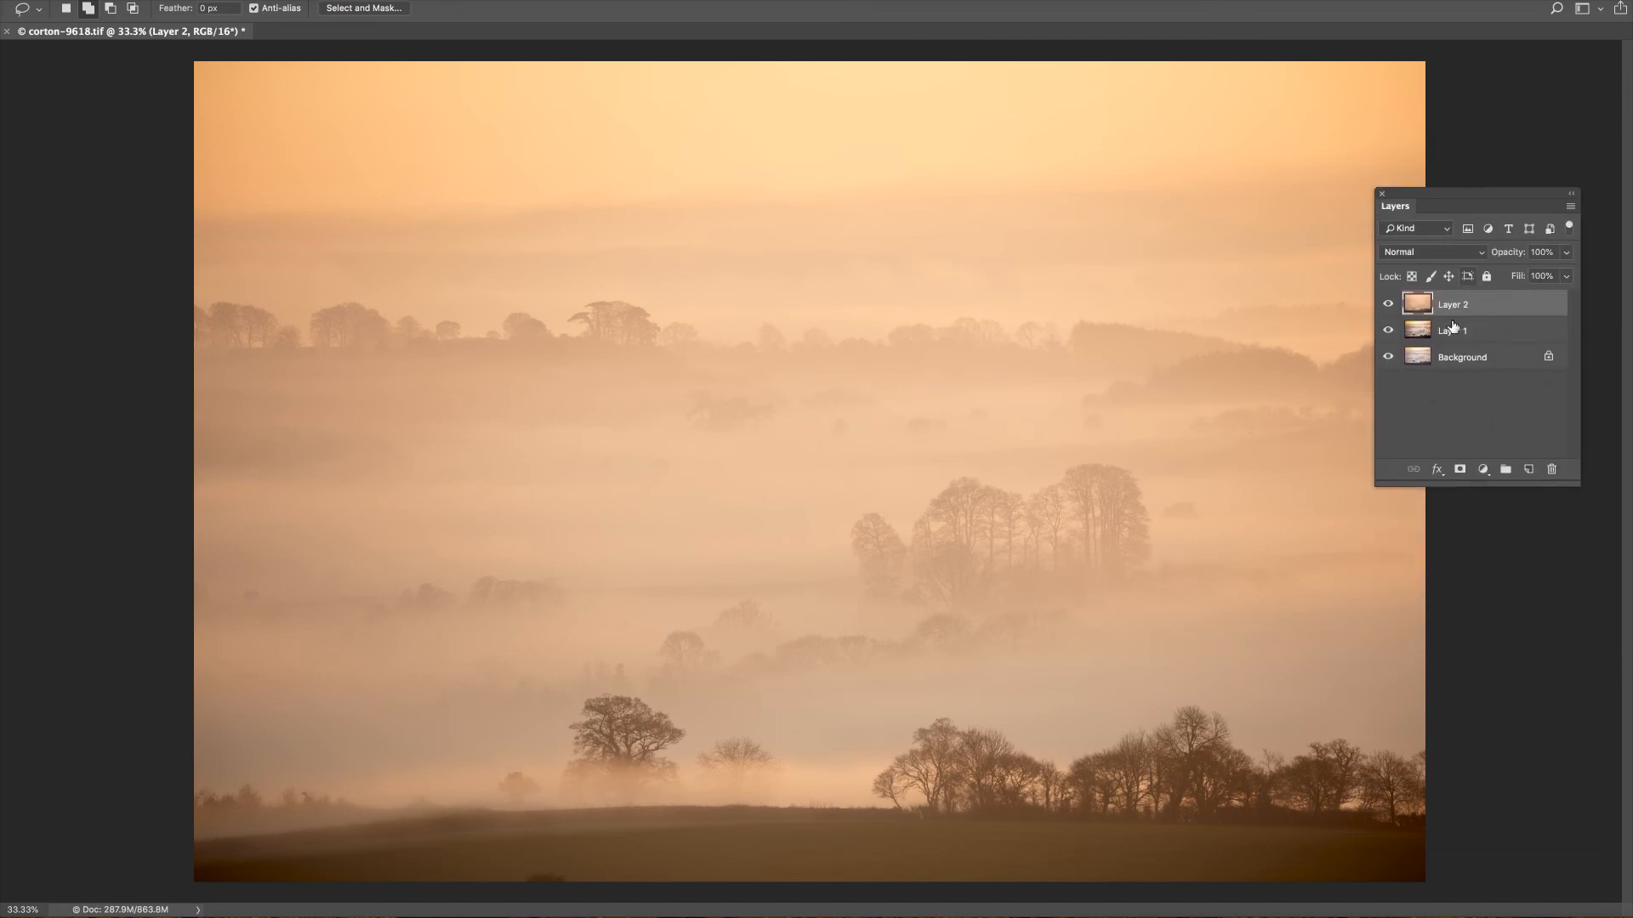
pyautogui.click(1389, 304)
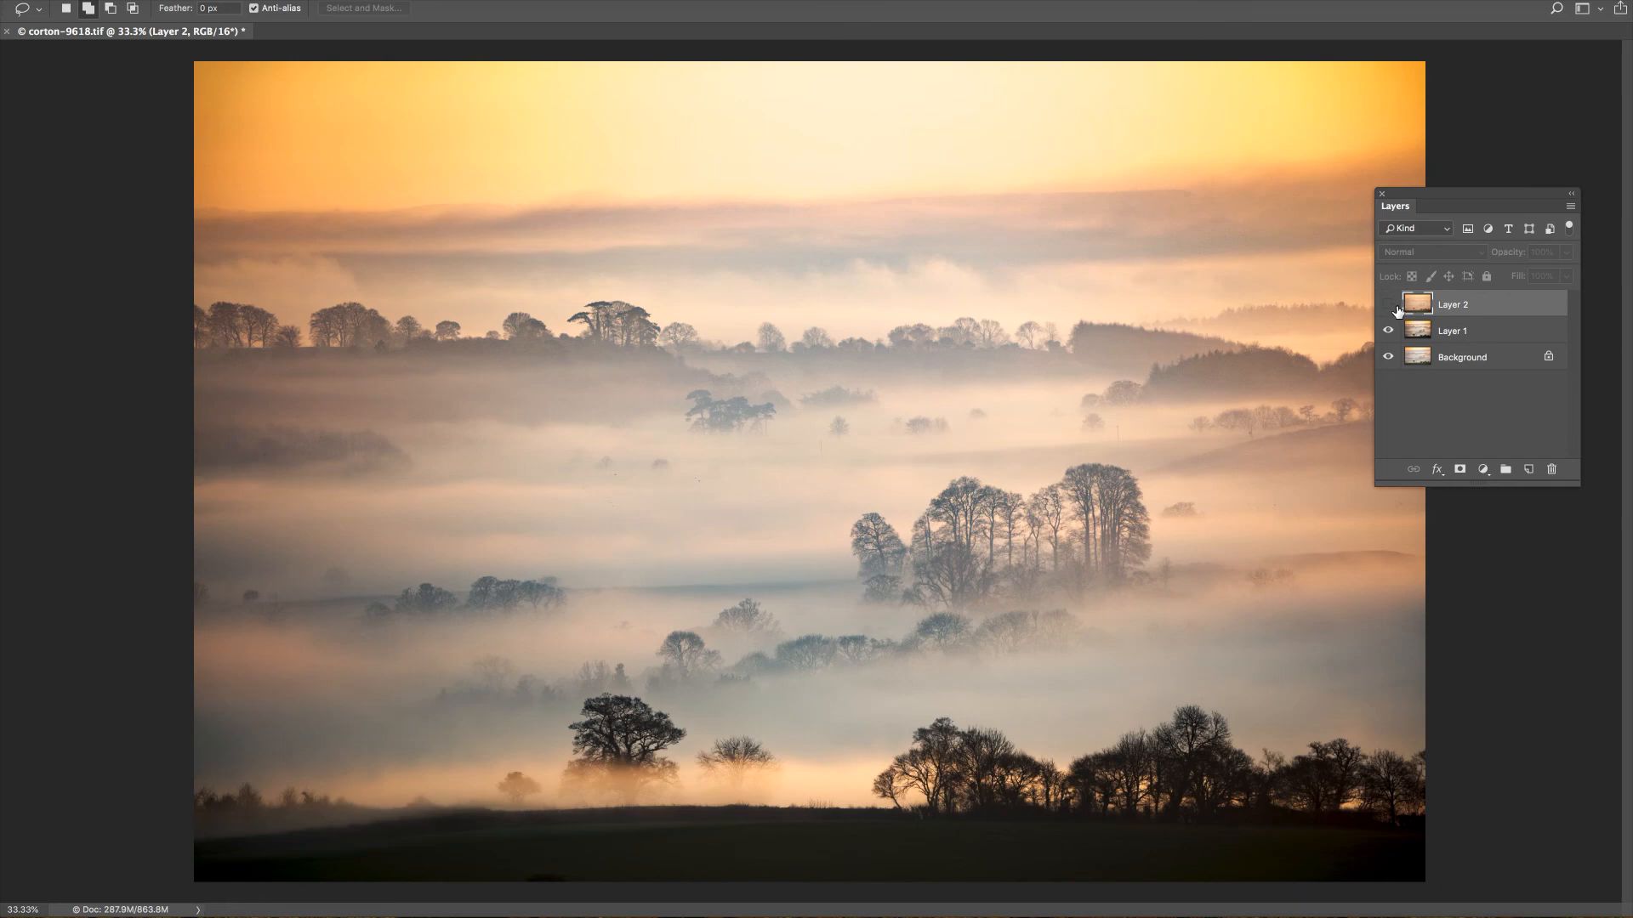
pyautogui.click(1389, 304)
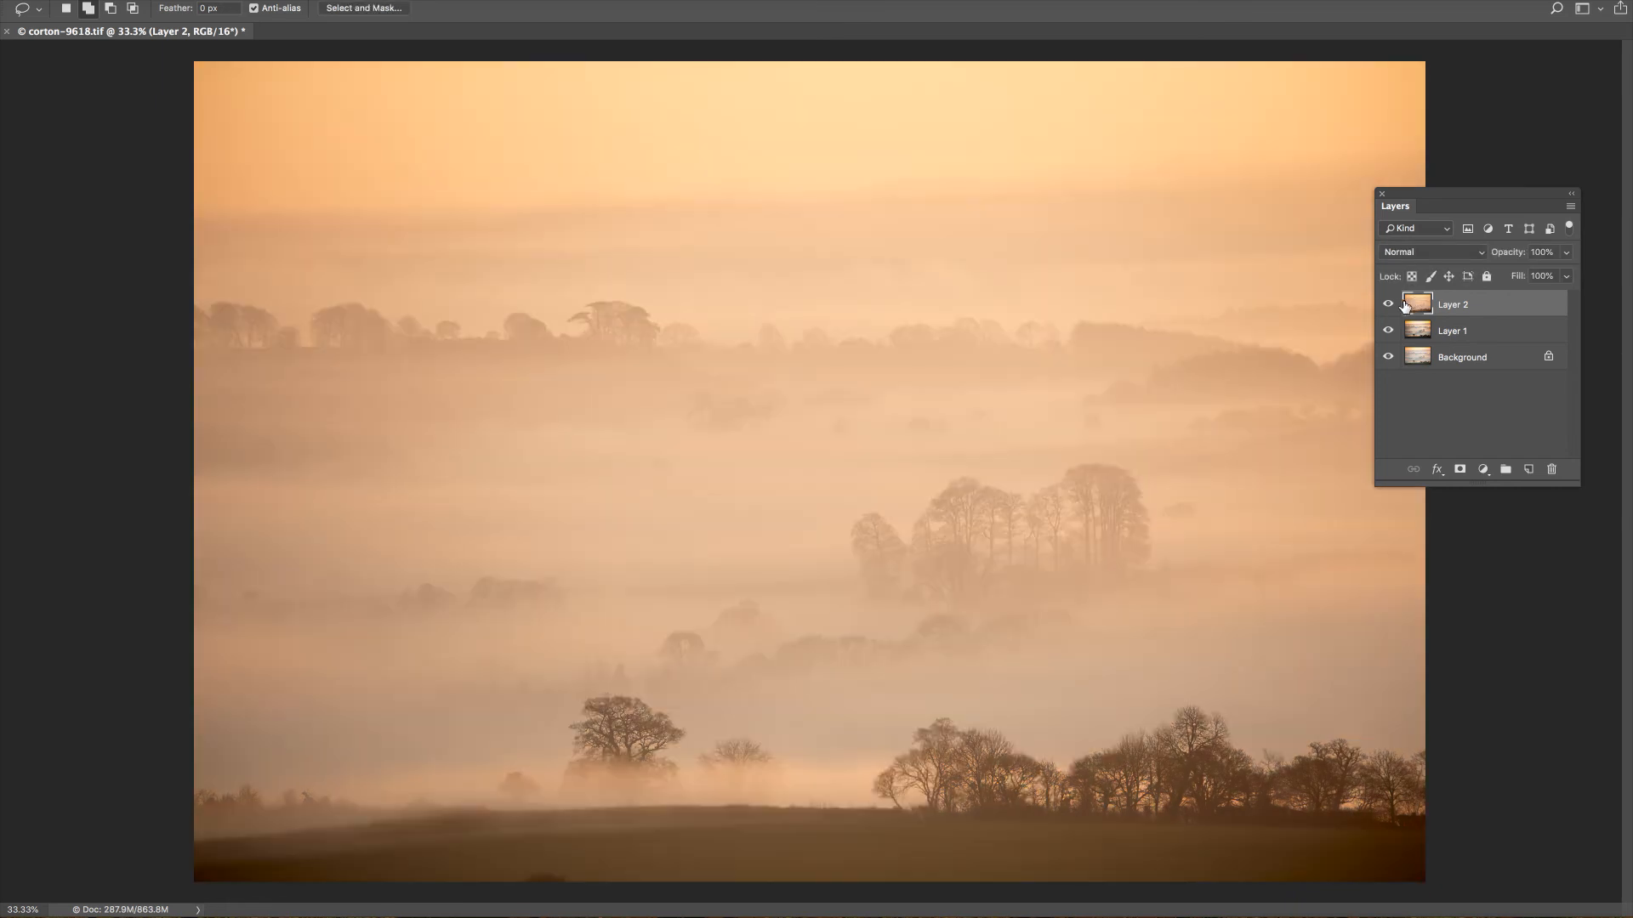
pyautogui.click(1388, 305)
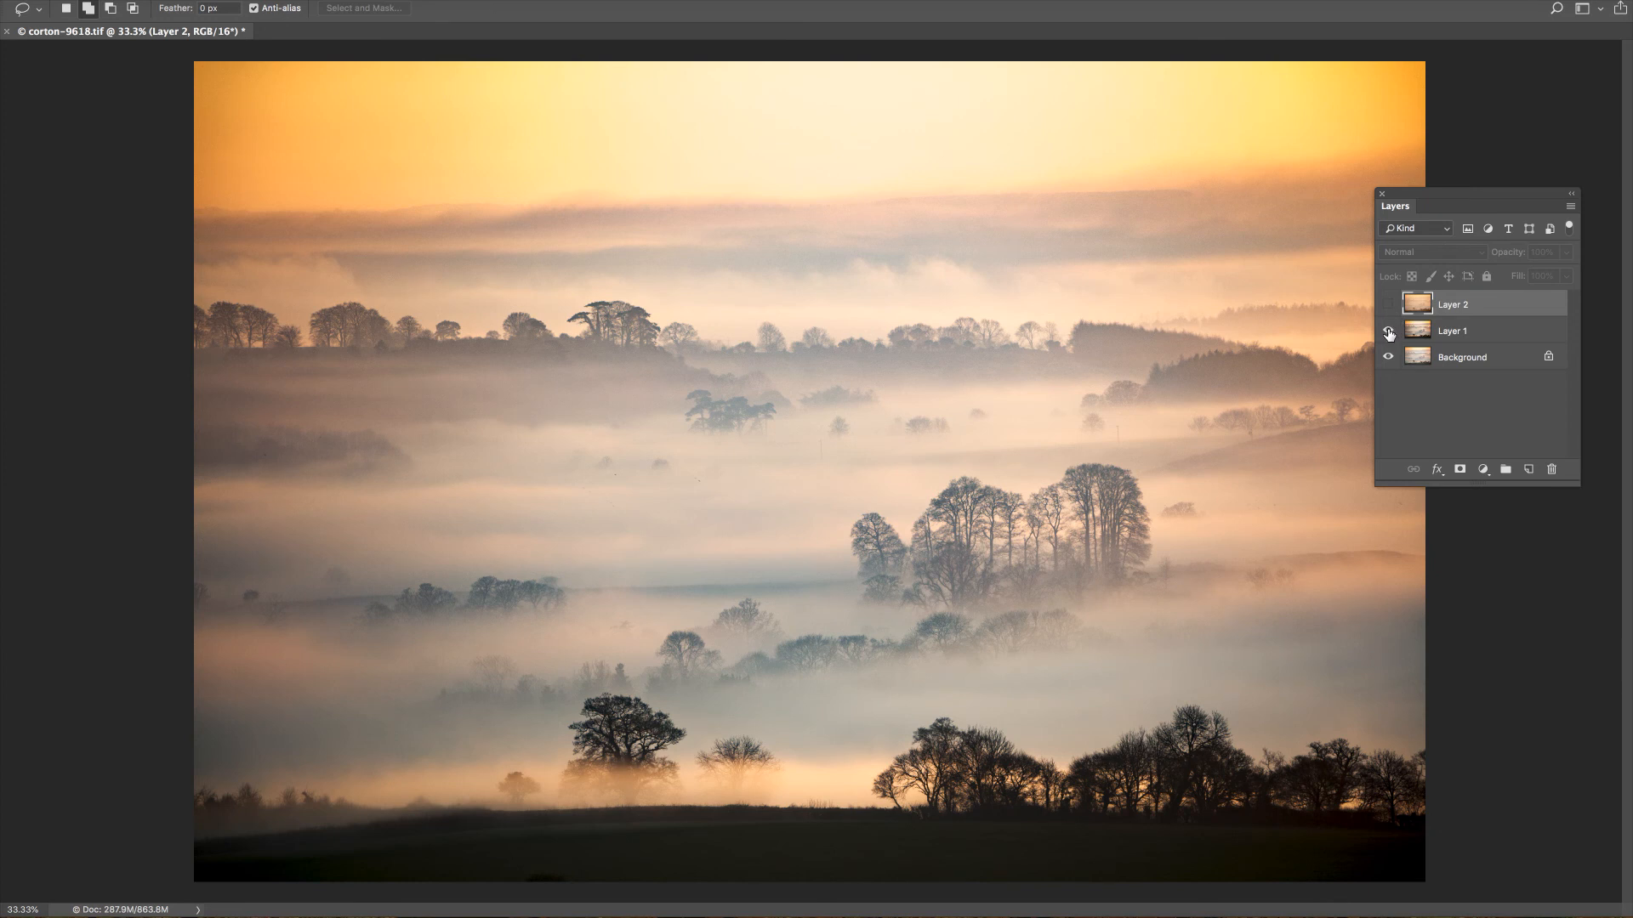
pyautogui.click(1389, 331)
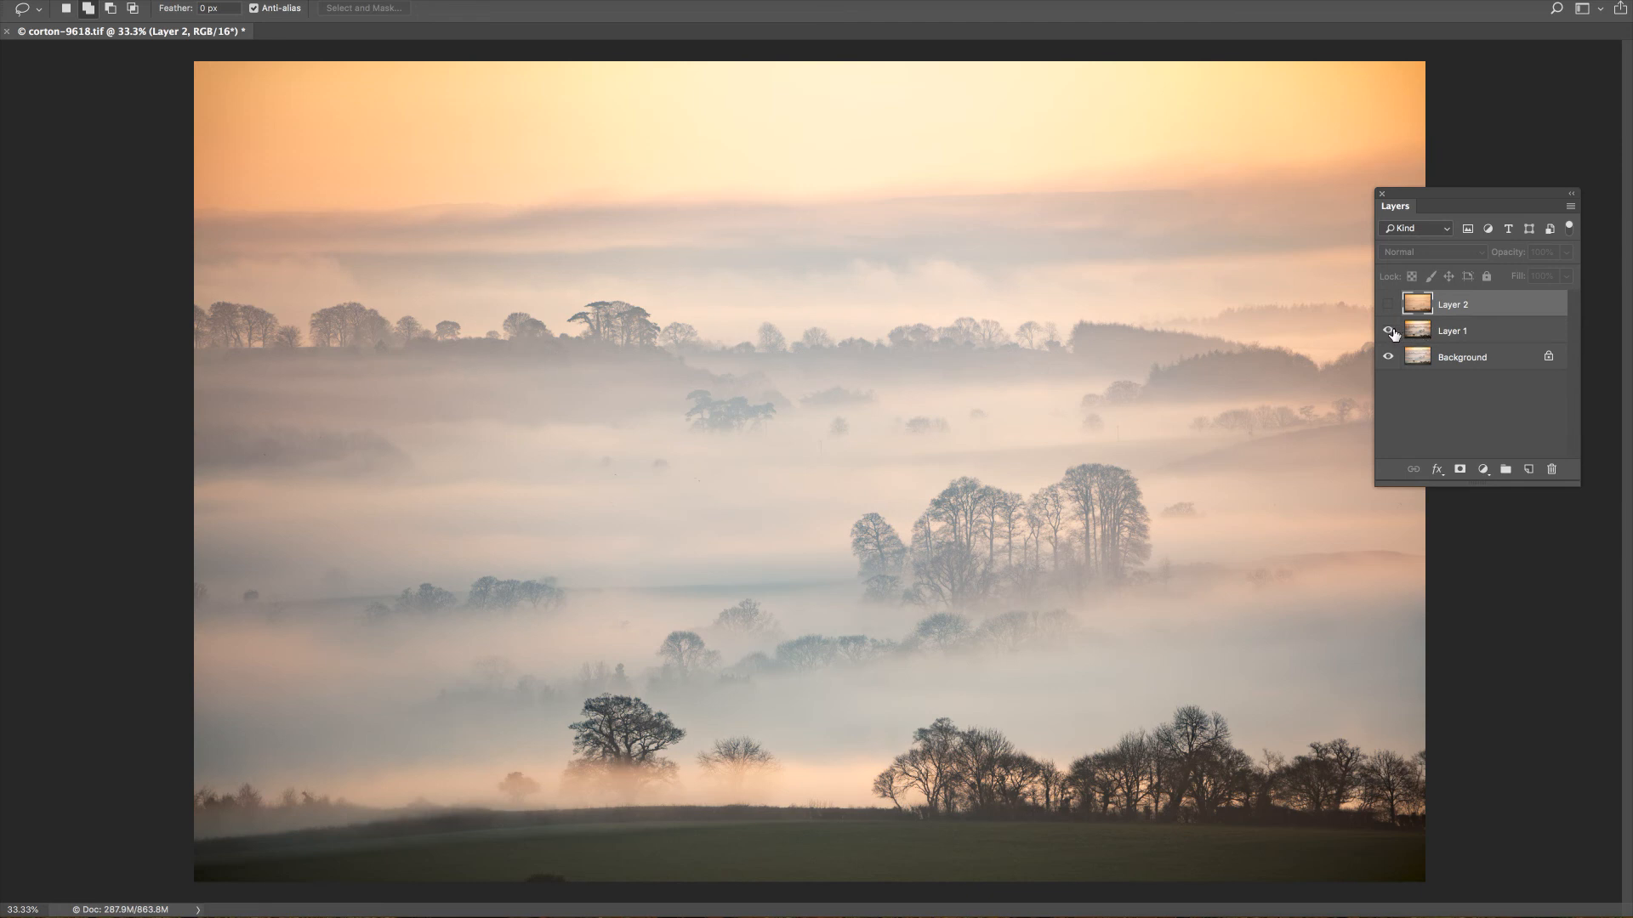
pyautogui.click(1388, 331)
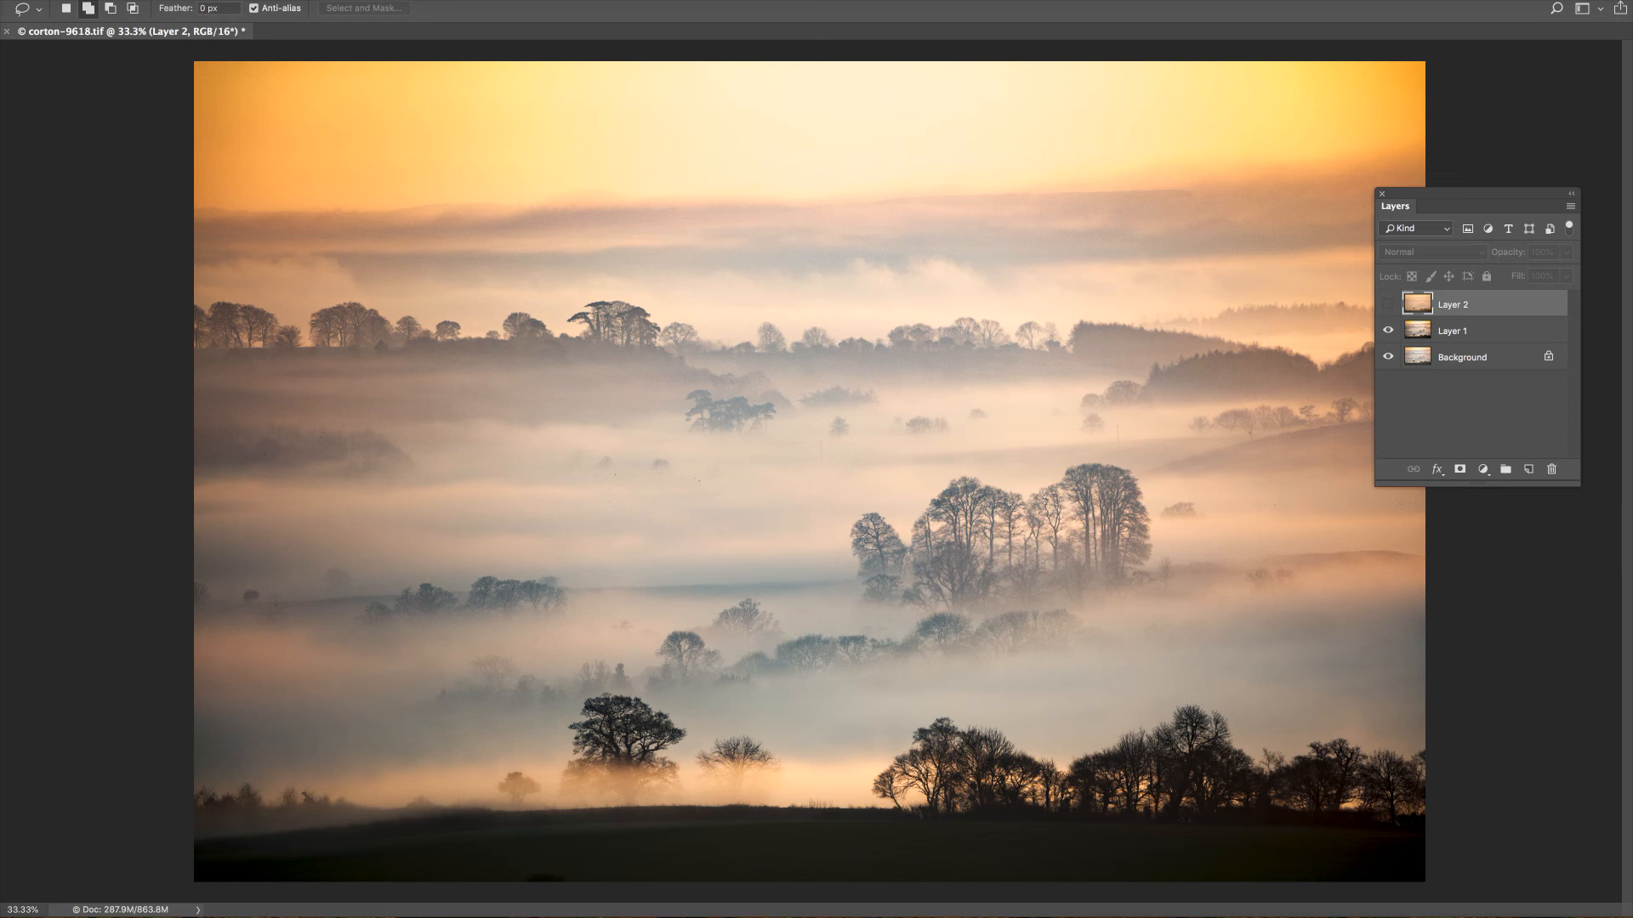
# Lasso the dark foreground below the mist across the full image width, and invert the selection.
pyautogui.moveTo(1607, 249); pyautogui.dragTo(111, 132)
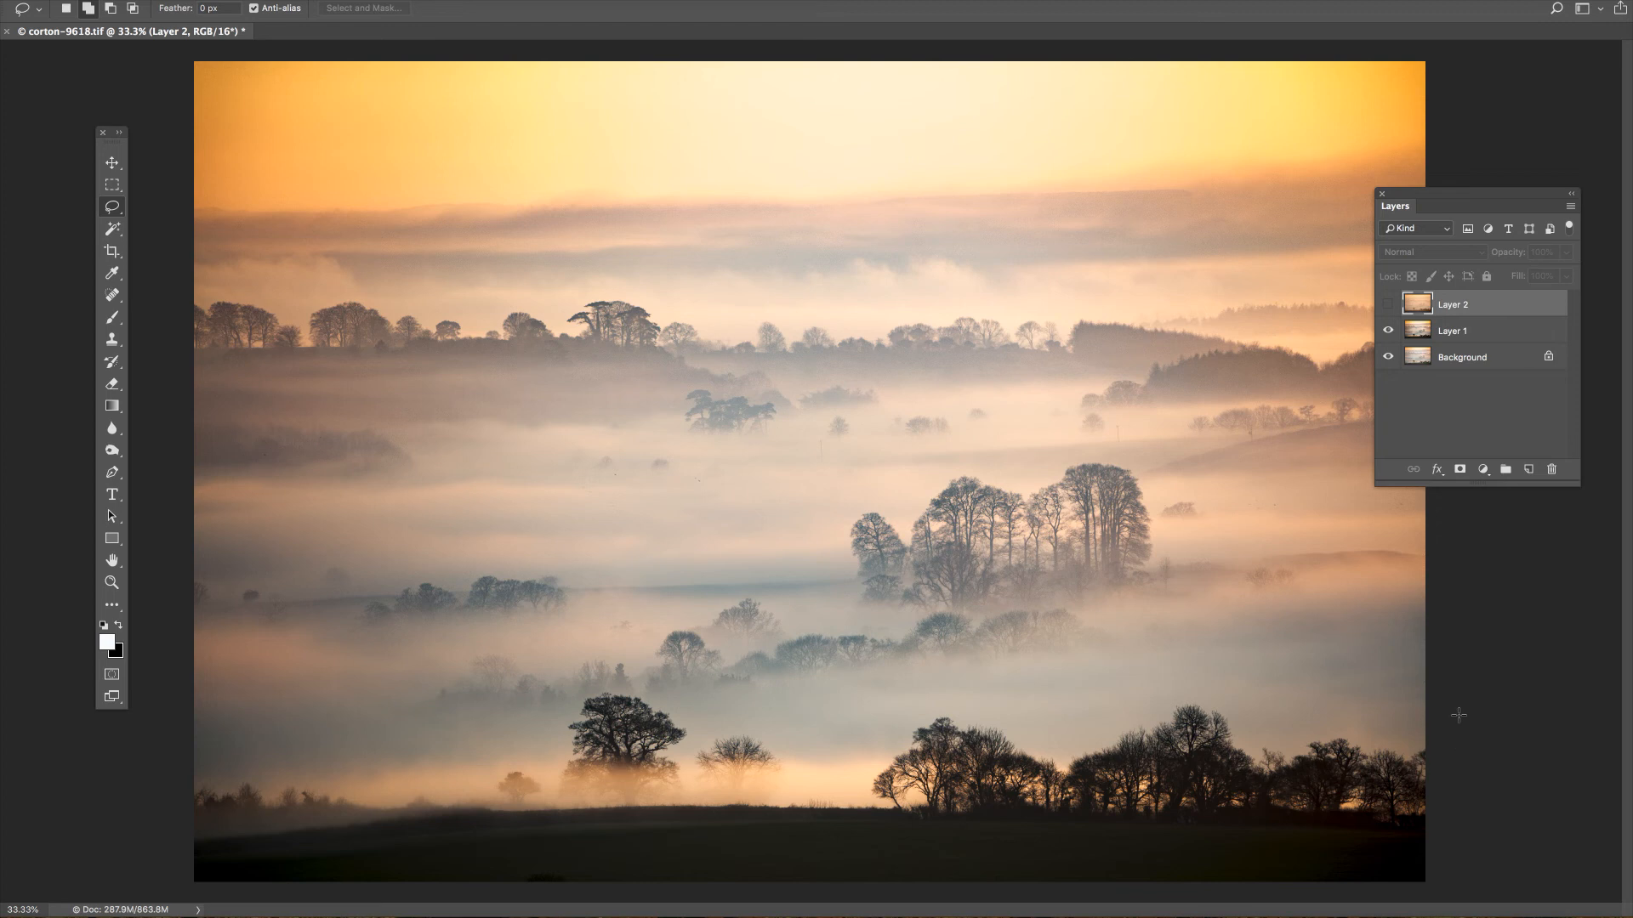
pyautogui.moveTo(1457, 622)
pyautogui.mouseDown()
pyautogui.moveTo(1020, 671)
pyautogui.moveTo(648, 685)
pyautogui.mouseUp()
pyautogui.moveTo(510, 693)
pyautogui.mouseDown()
pyautogui.moveTo(133, 691)
pyautogui.moveTo(73, 833)
pyautogui.moveTo(382, 880)
pyautogui.moveTo(1423, 881)
pyautogui.moveTo(1503, 898)
pyautogui.moveTo(1528, 610)
pyautogui.mouseUp()
pyautogui.click(7, 0)
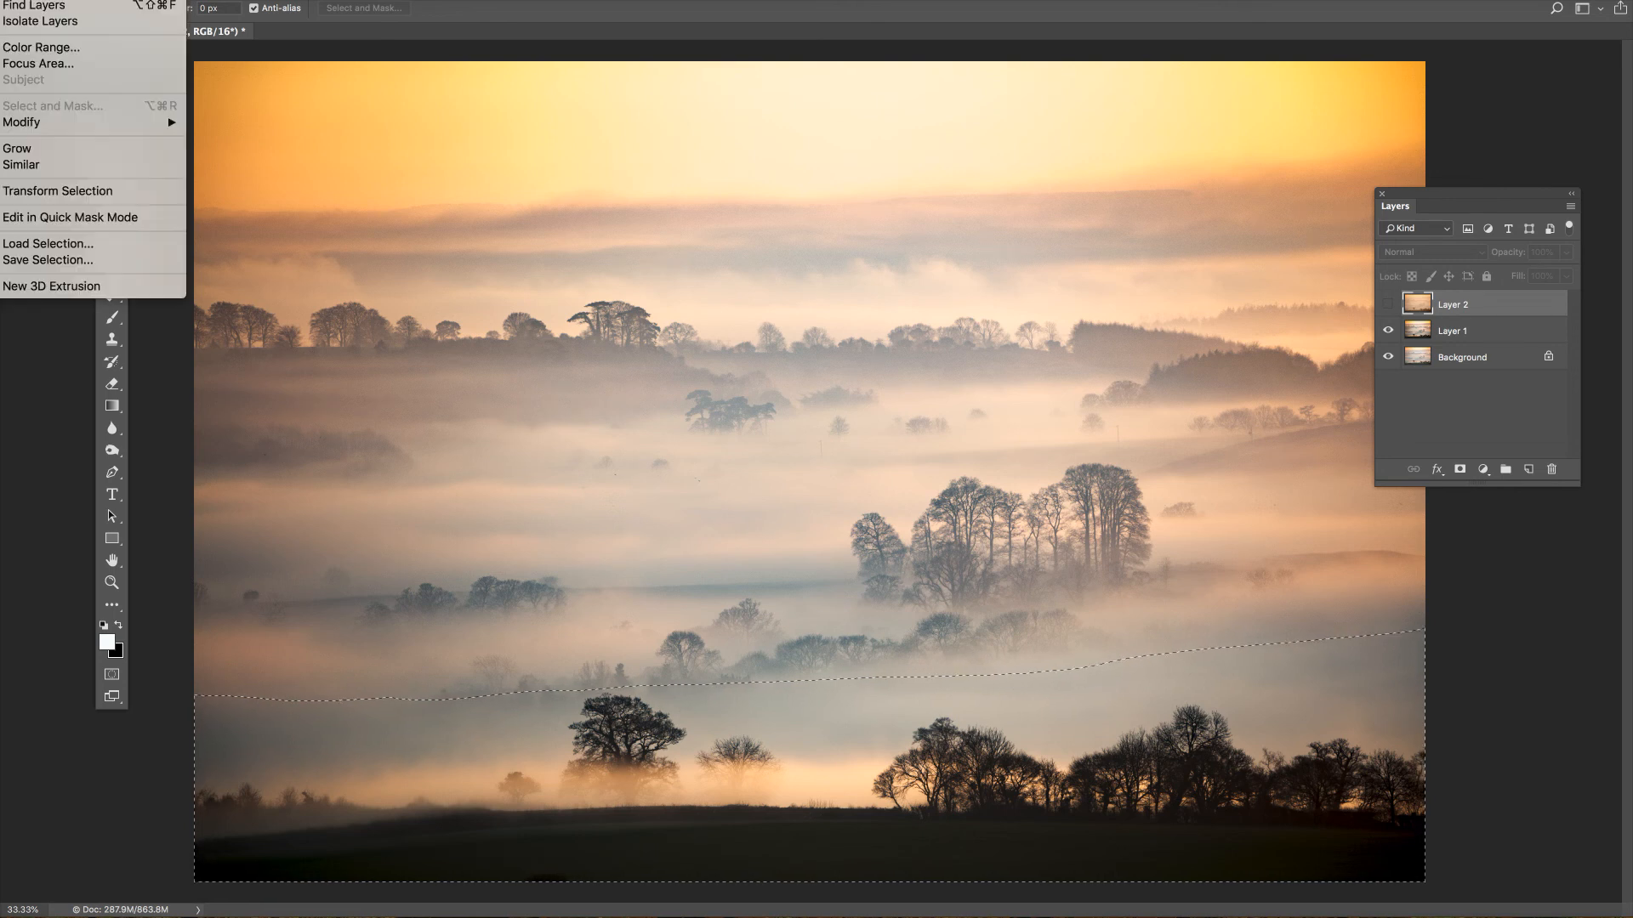
pyautogui.click(127, 2)
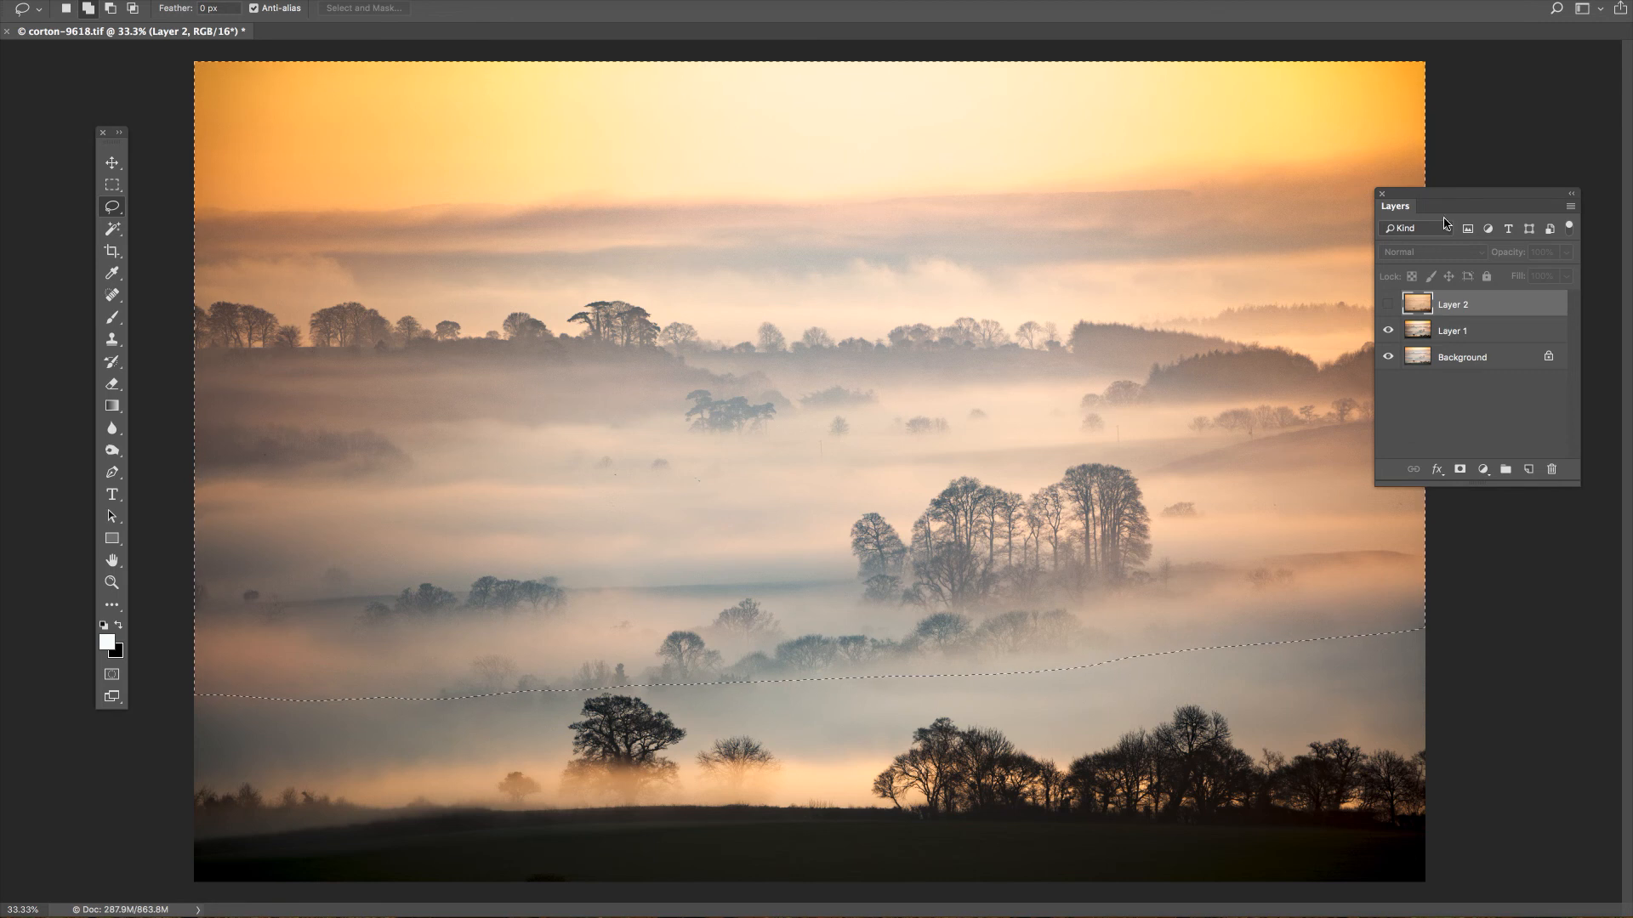
# Try to mask hidden Layer 2 with the mask 300 action, and step back in history to the Select Inverse state.
pyautogui.hotkey('alt', 'F9')
pyautogui.moveTo(1540, 213); pyautogui.dragTo(1168, 89)
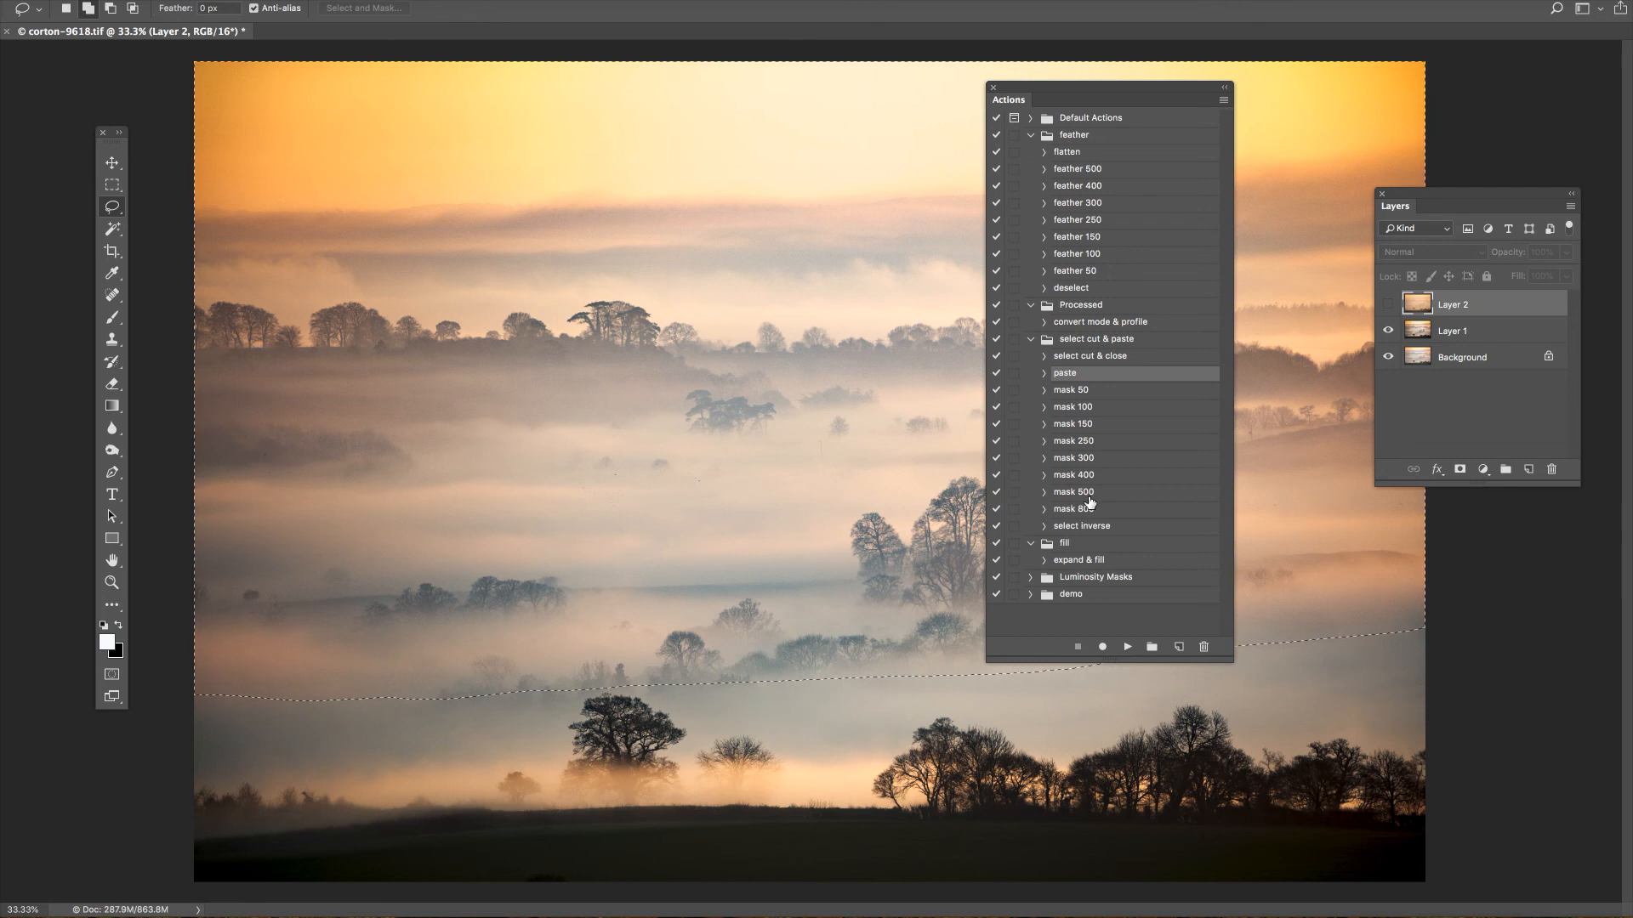
pyautogui.click(1089, 444)
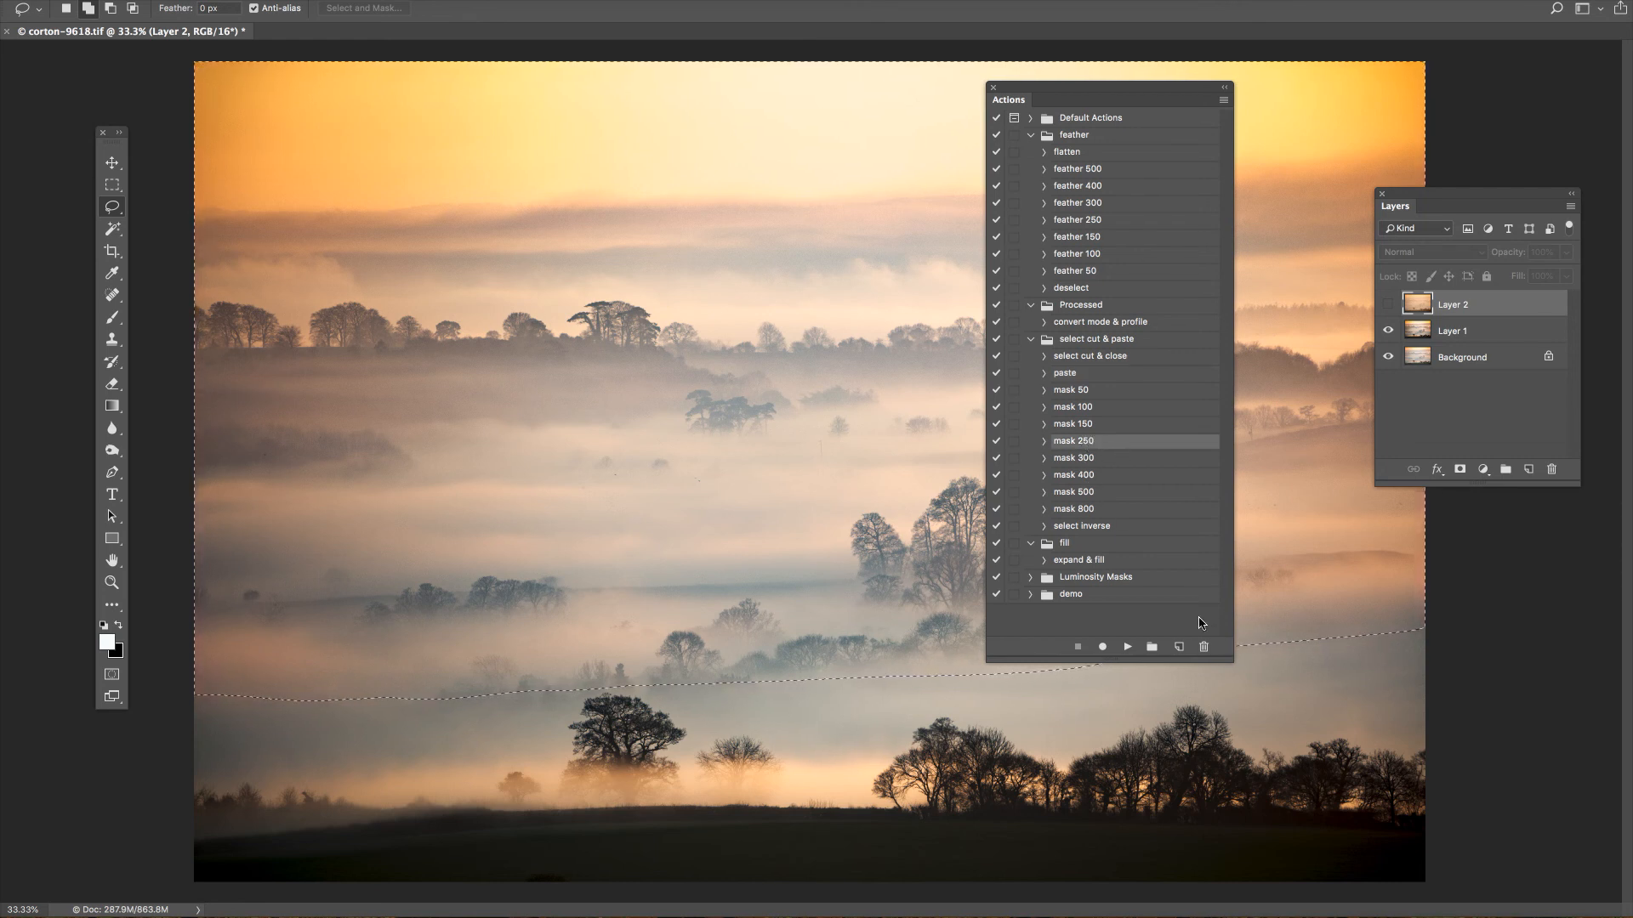
pyautogui.click(1090, 458)
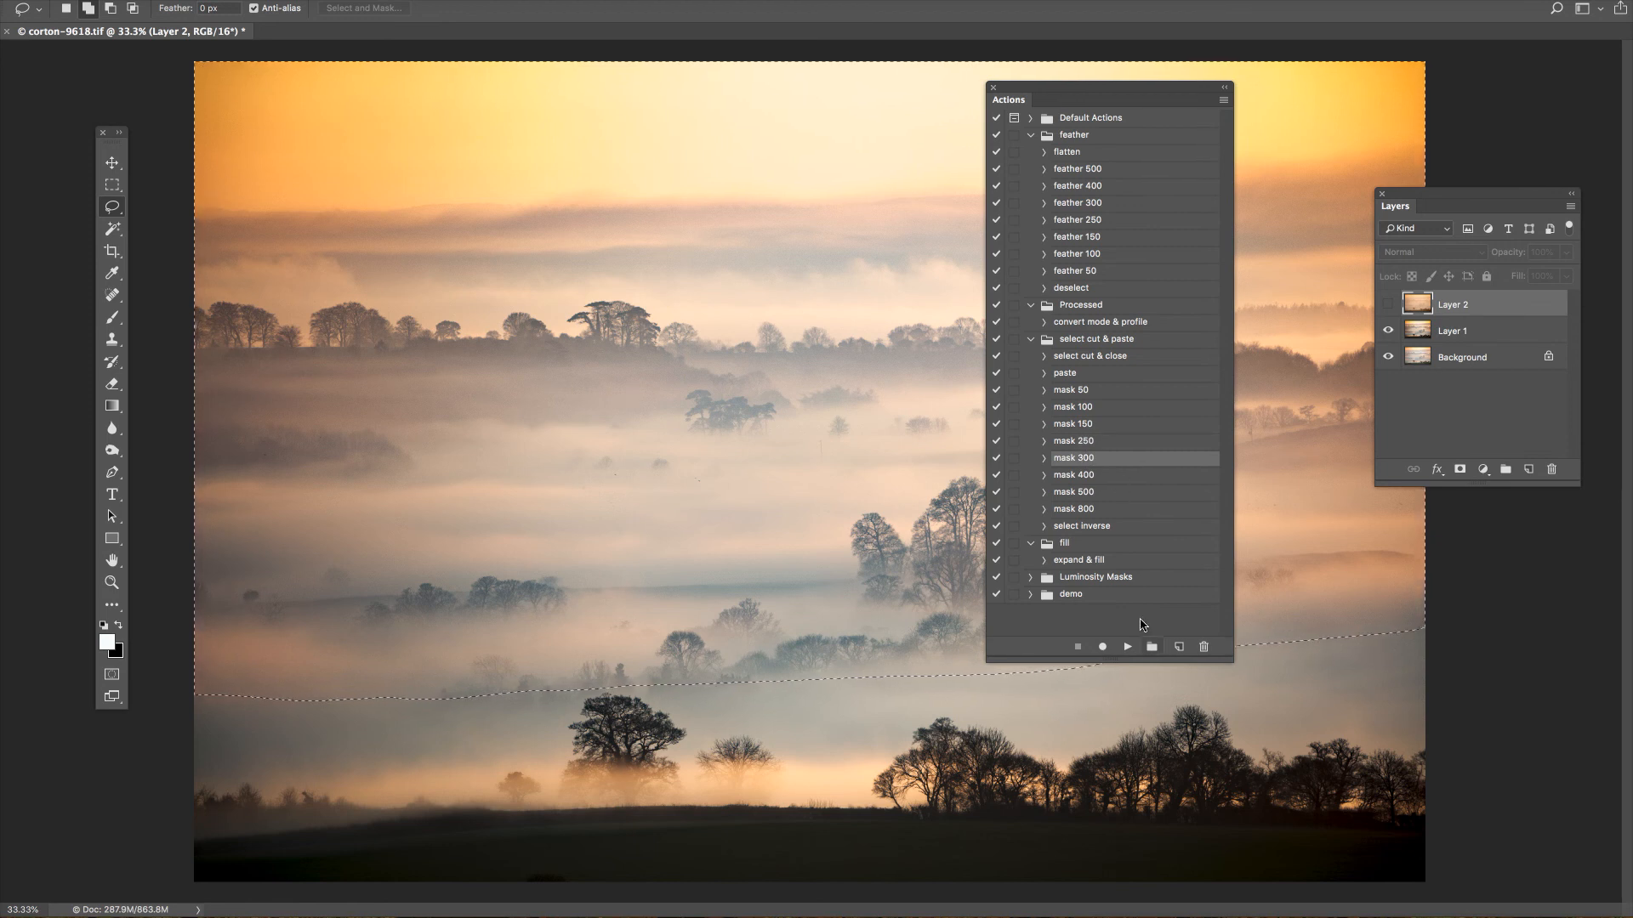
pyautogui.click(1127, 648)
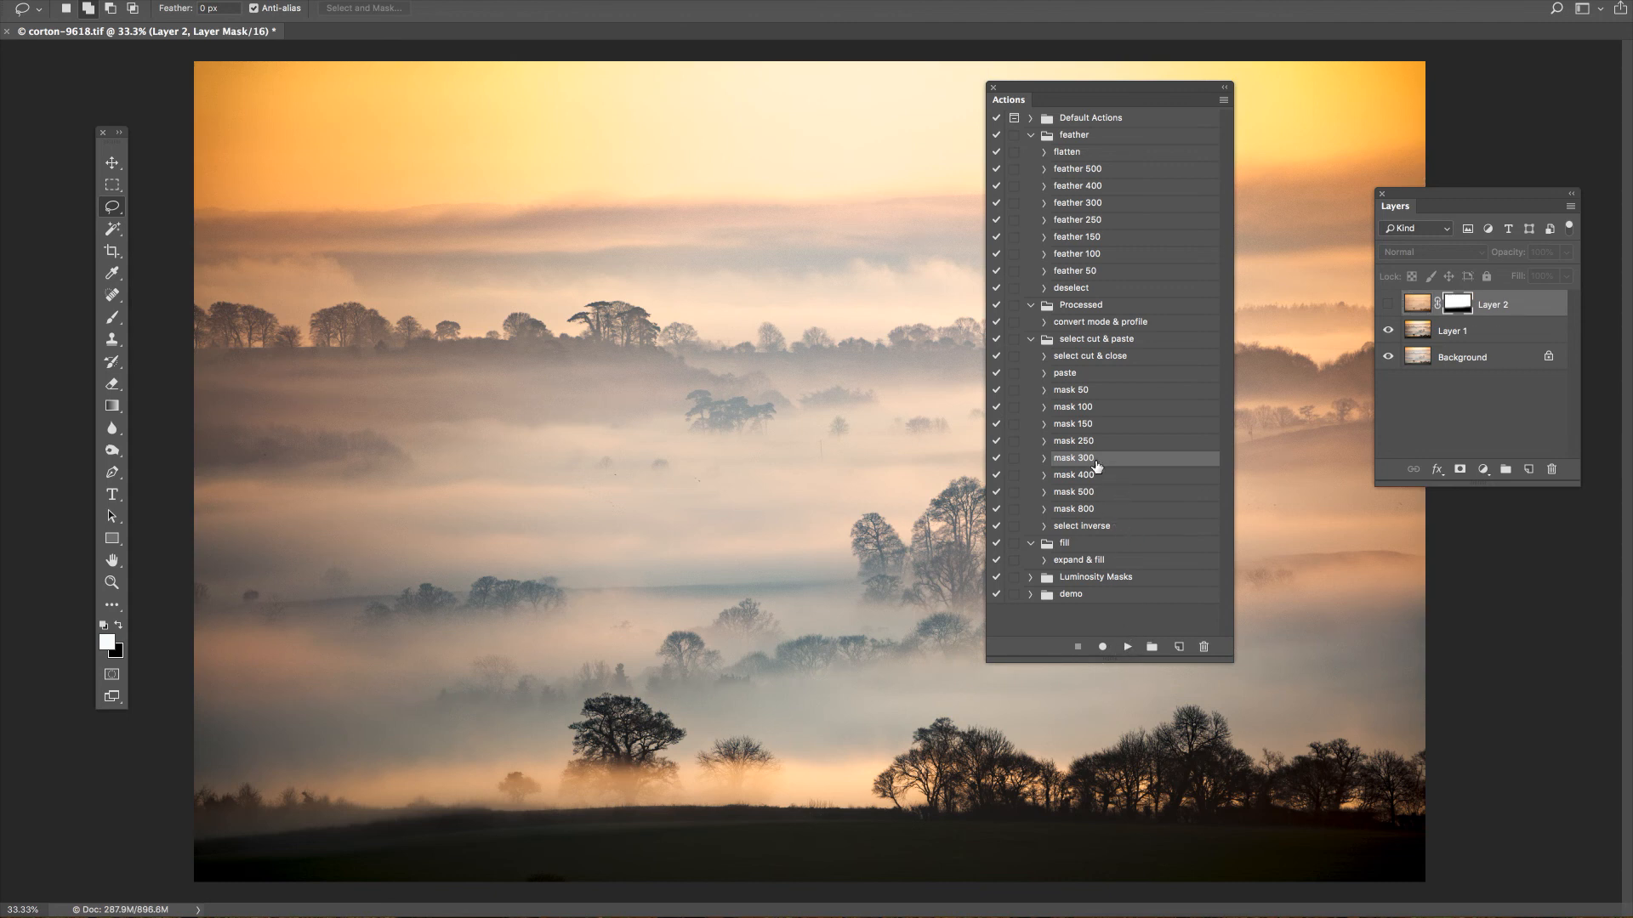
pyautogui.click(1127, 647)
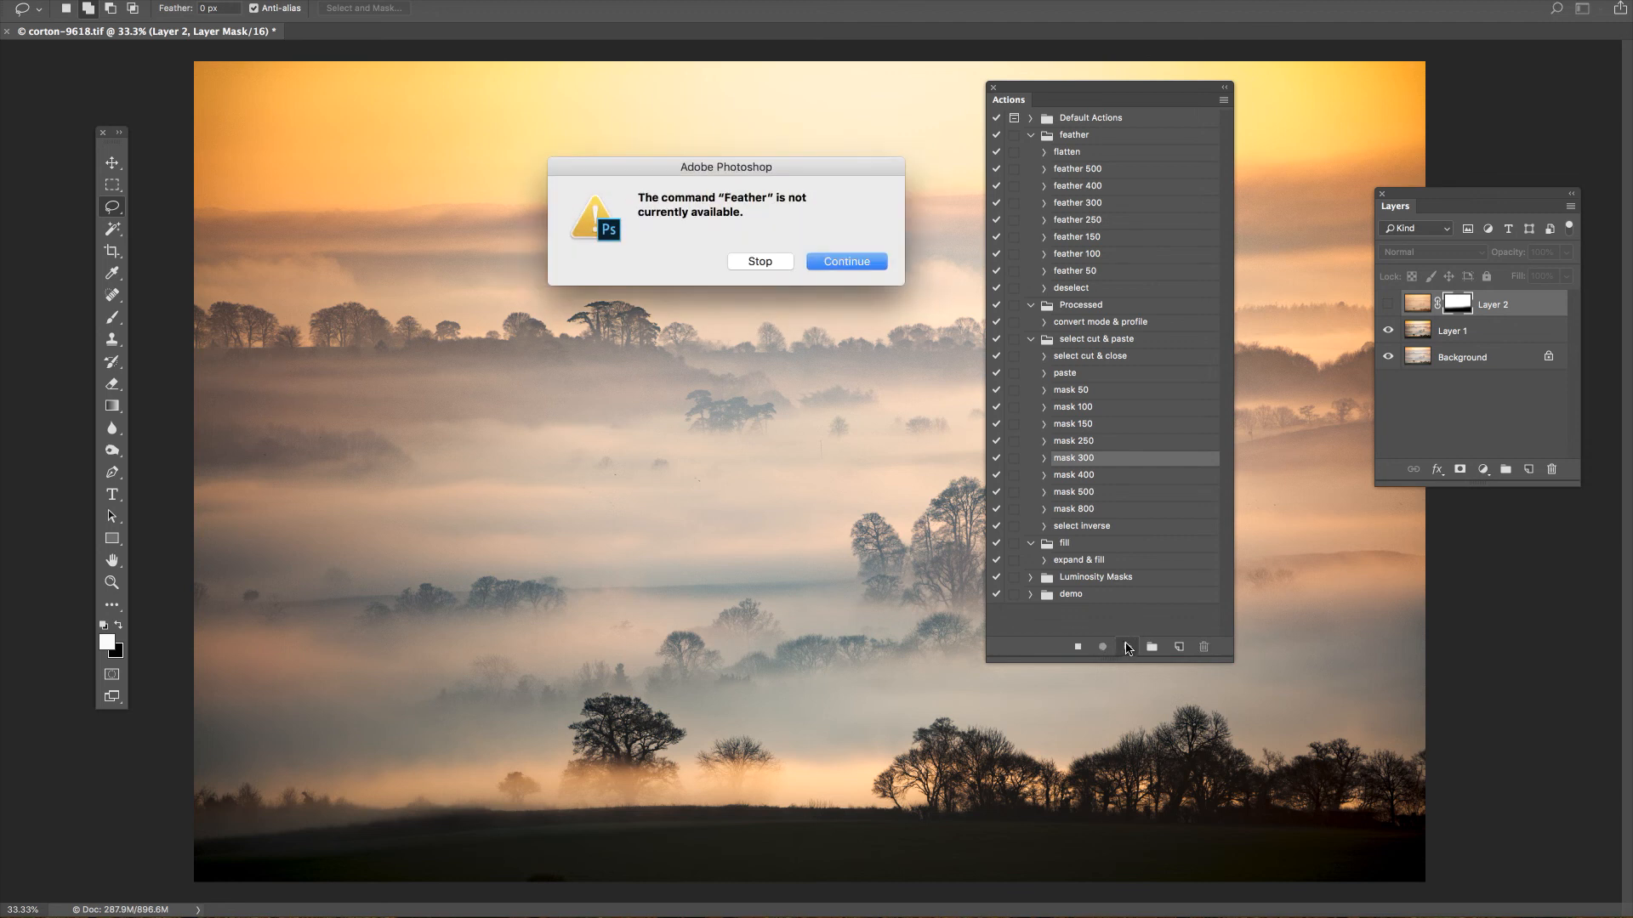
pyautogui.click(760, 261)
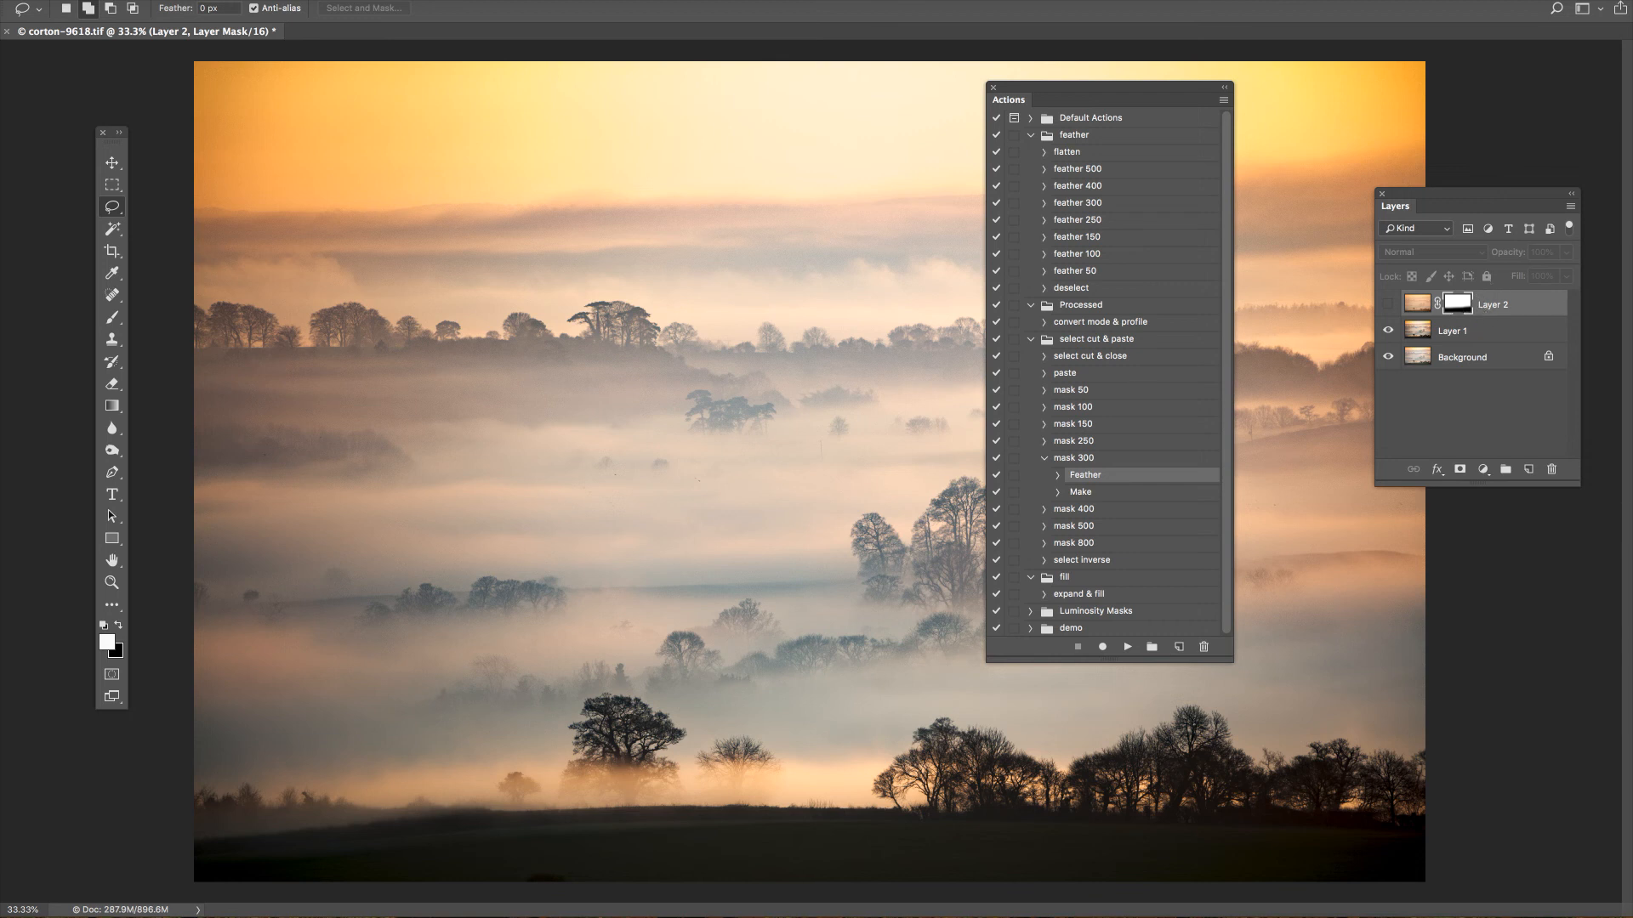
pyautogui.moveTo(1632, 175); pyautogui.dragTo(688, 160)
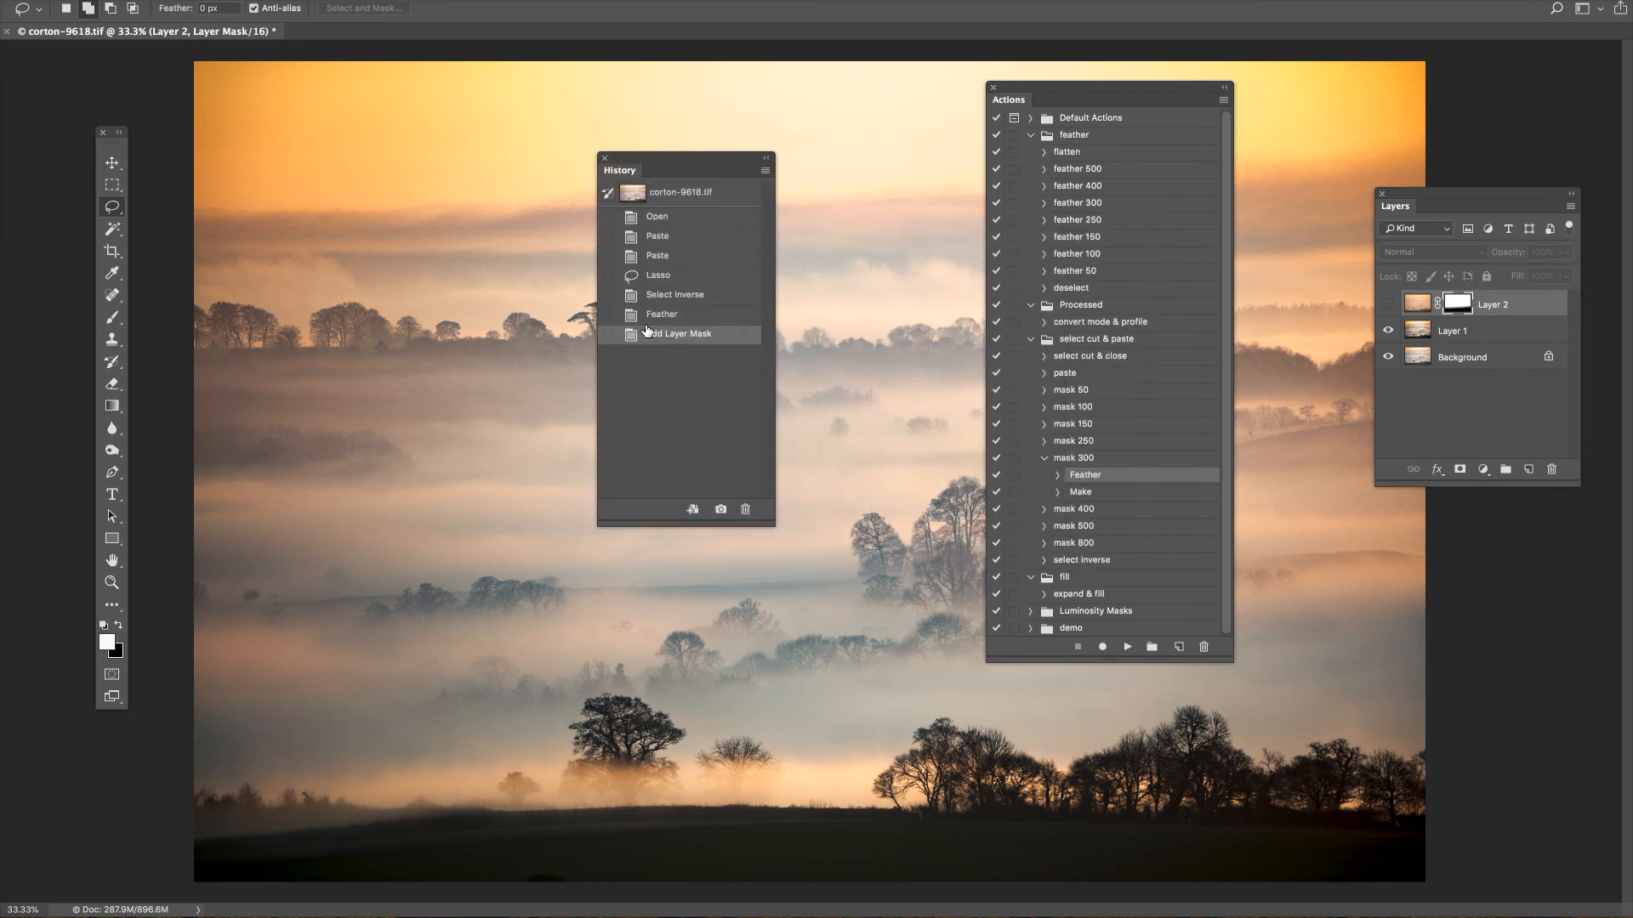
pyautogui.click(667, 298)
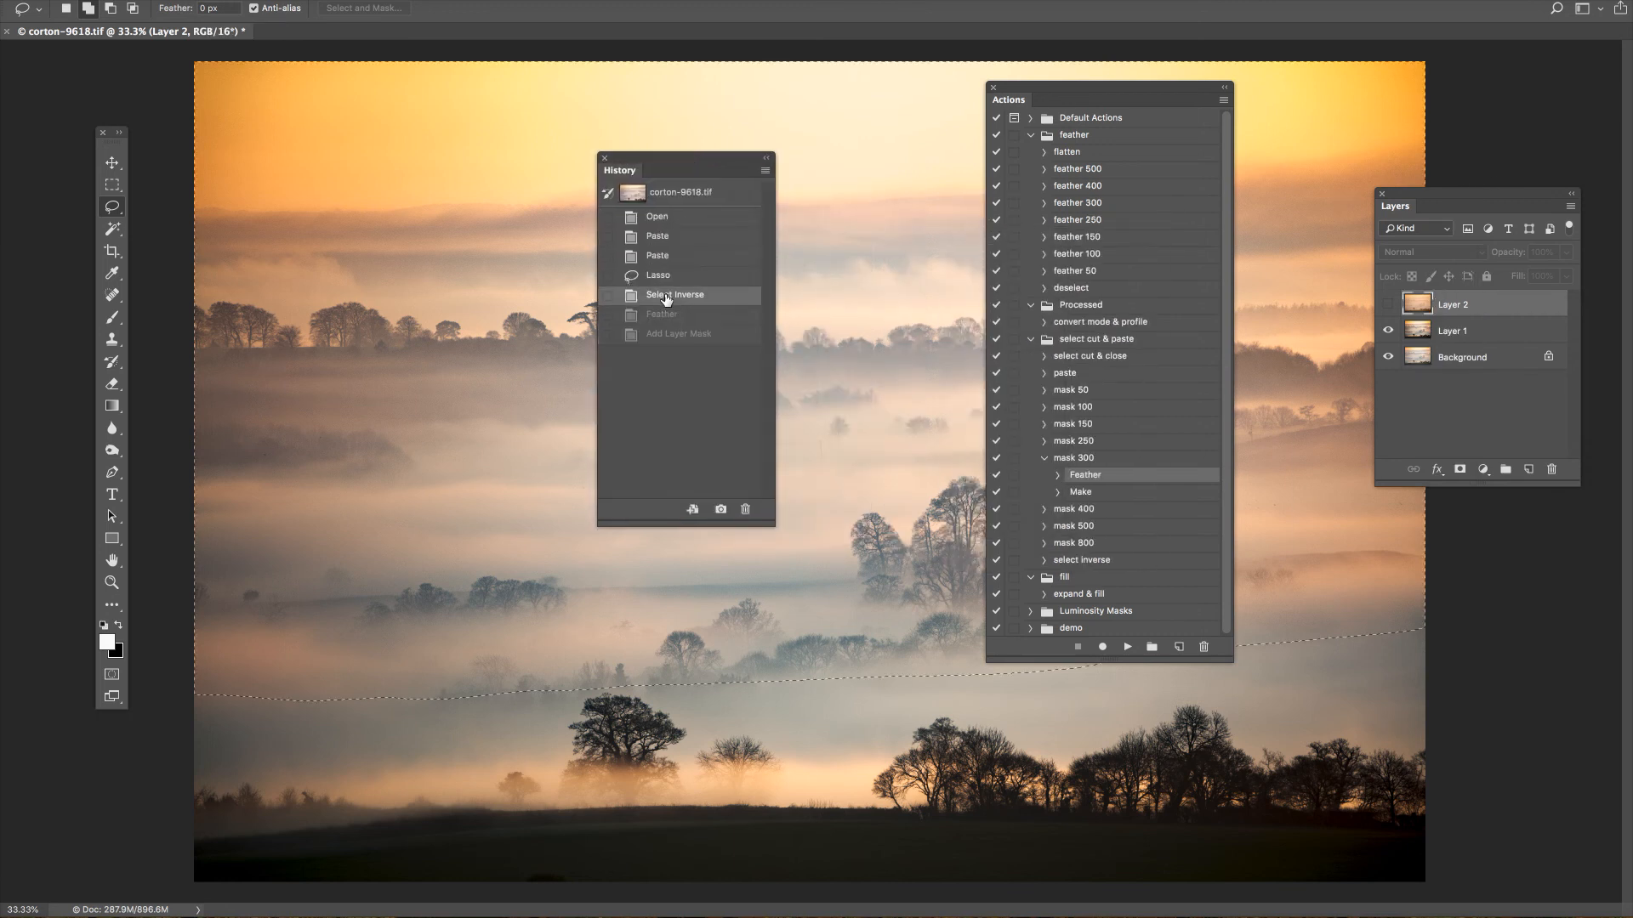
# Mask Layer 1 with the mask 300 action from the inverted selection, and put the Actions and History panels away.
pyautogui.click(1450, 332)
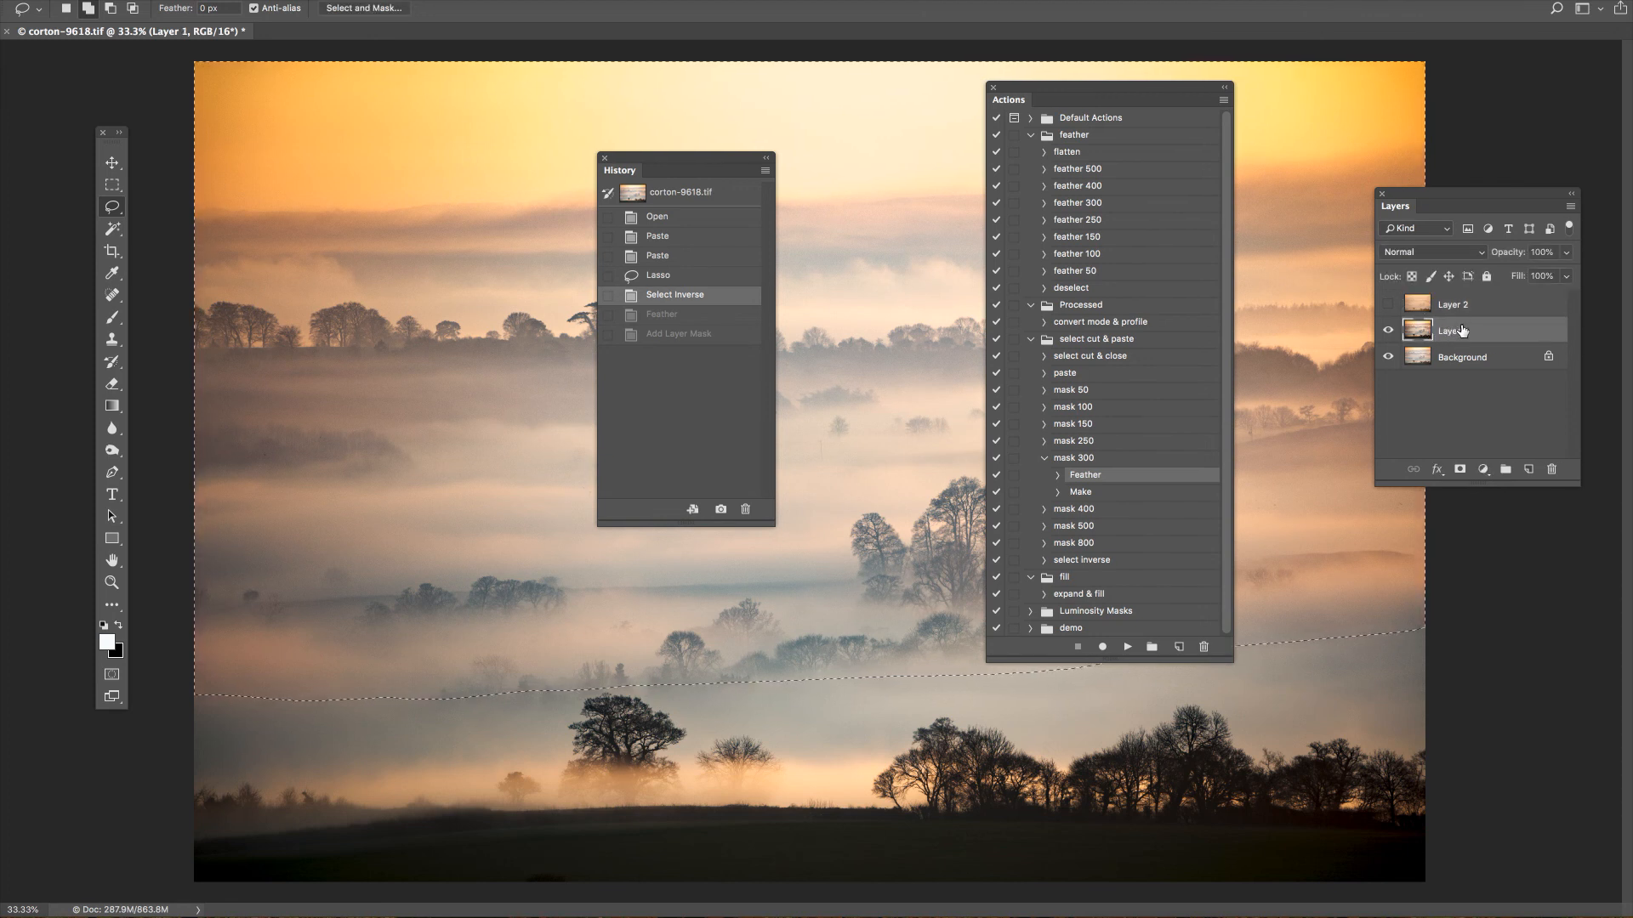
pyautogui.click(1045, 458)
pyautogui.click(1071, 462)
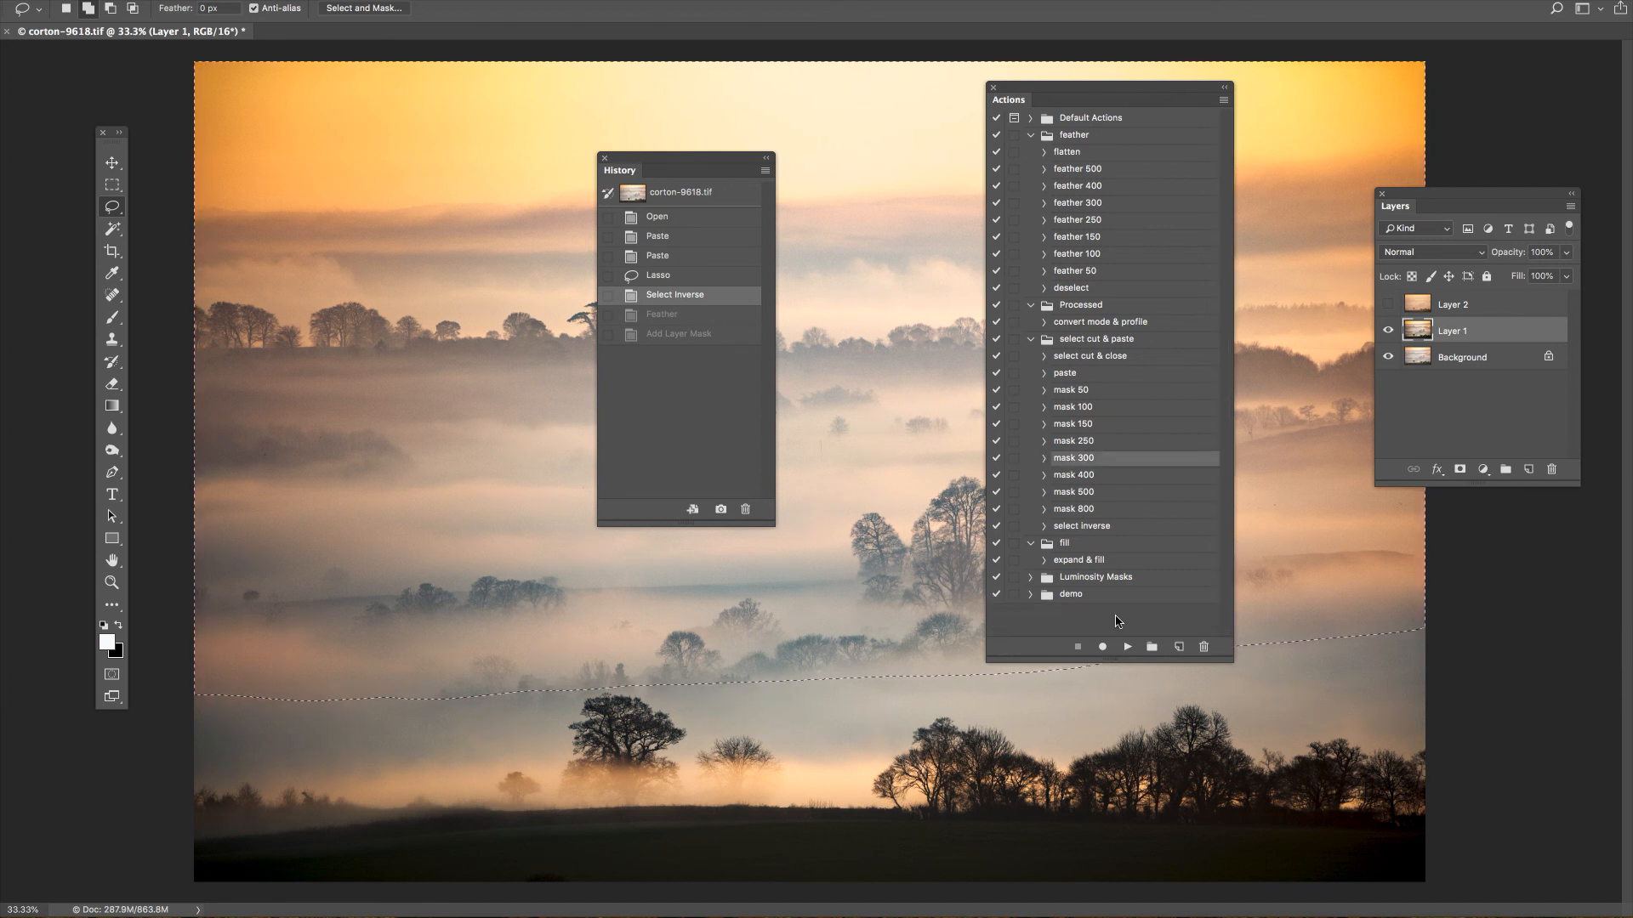
pyautogui.click(1126, 648)
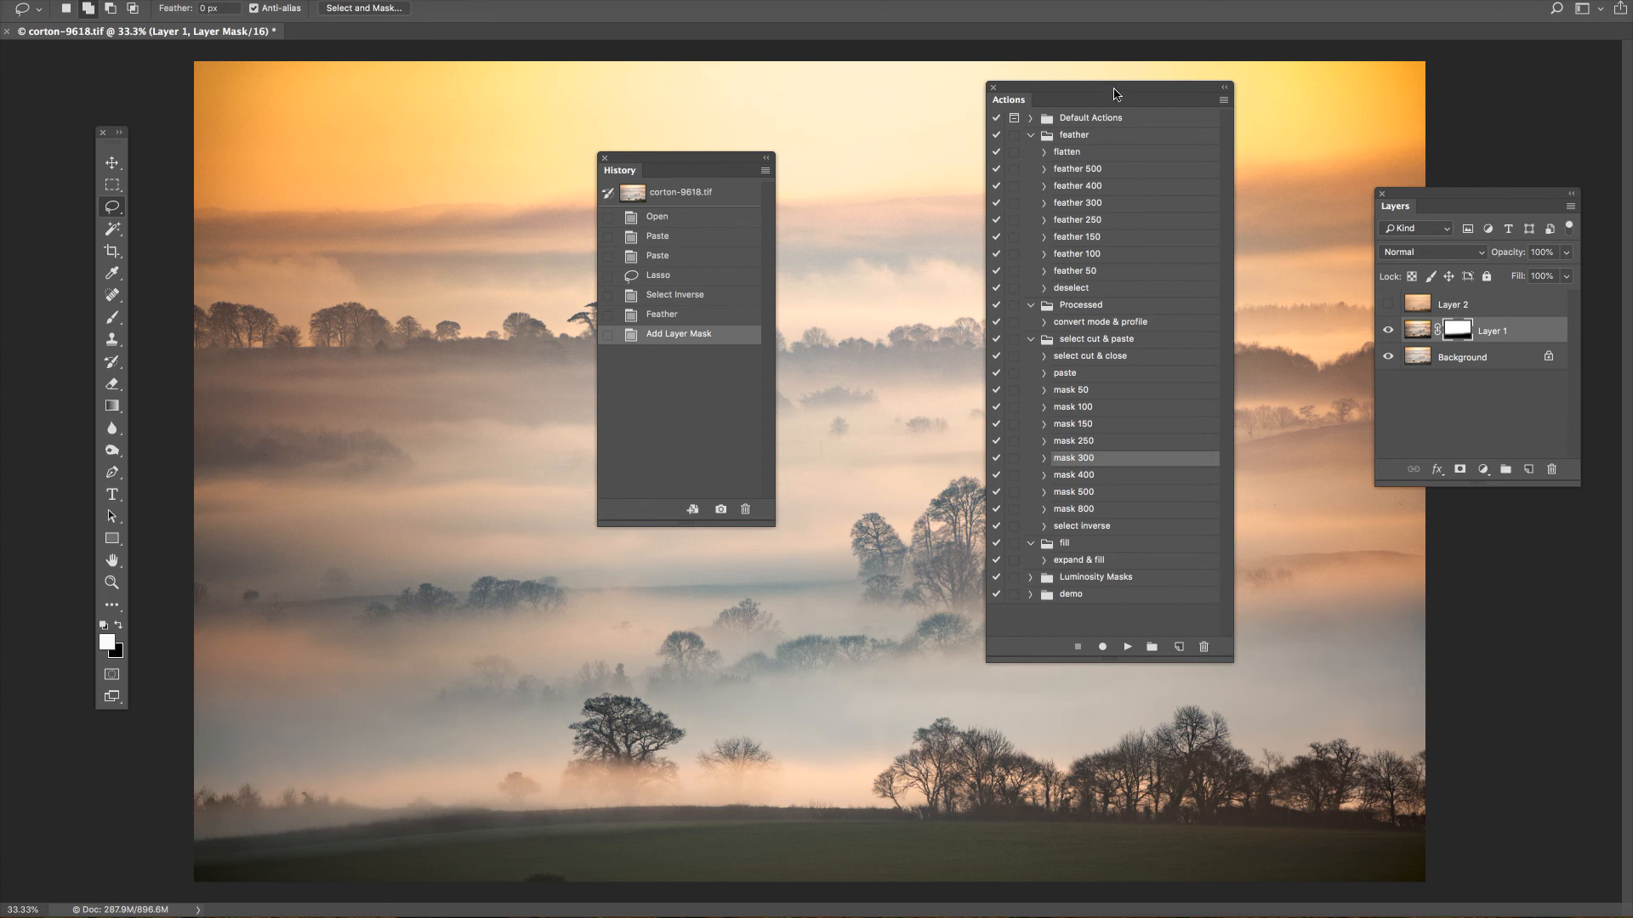
pyautogui.moveTo(1114, 100); pyautogui.dragTo(1632, 142)
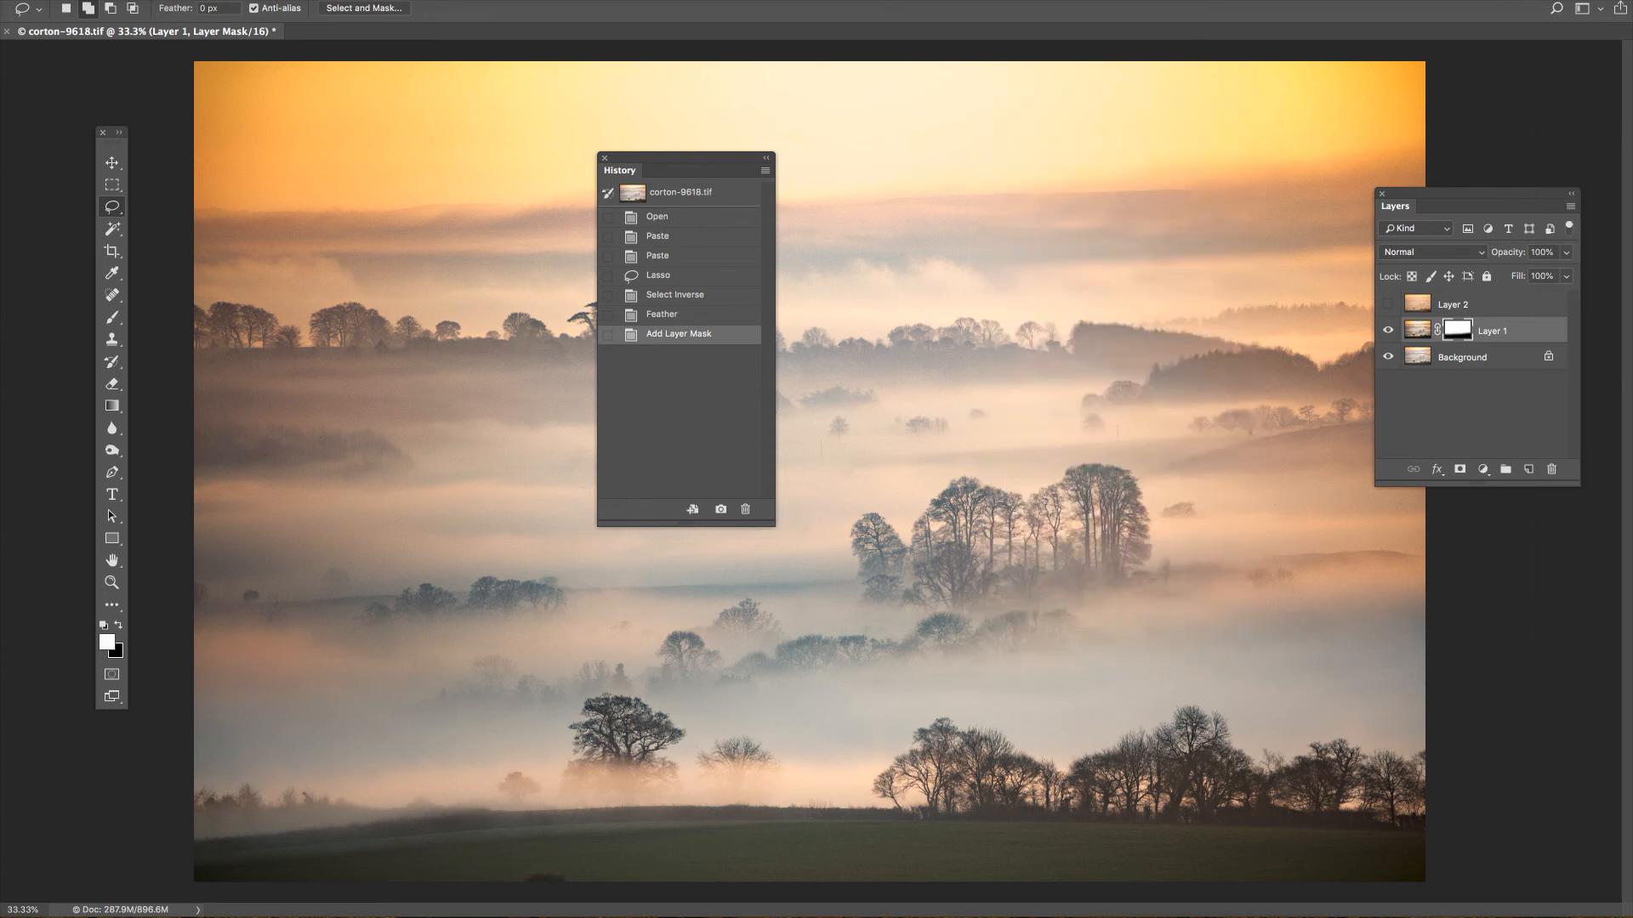
pyautogui.moveTo(674, 164); pyautogui.dragTo(1632, 202)
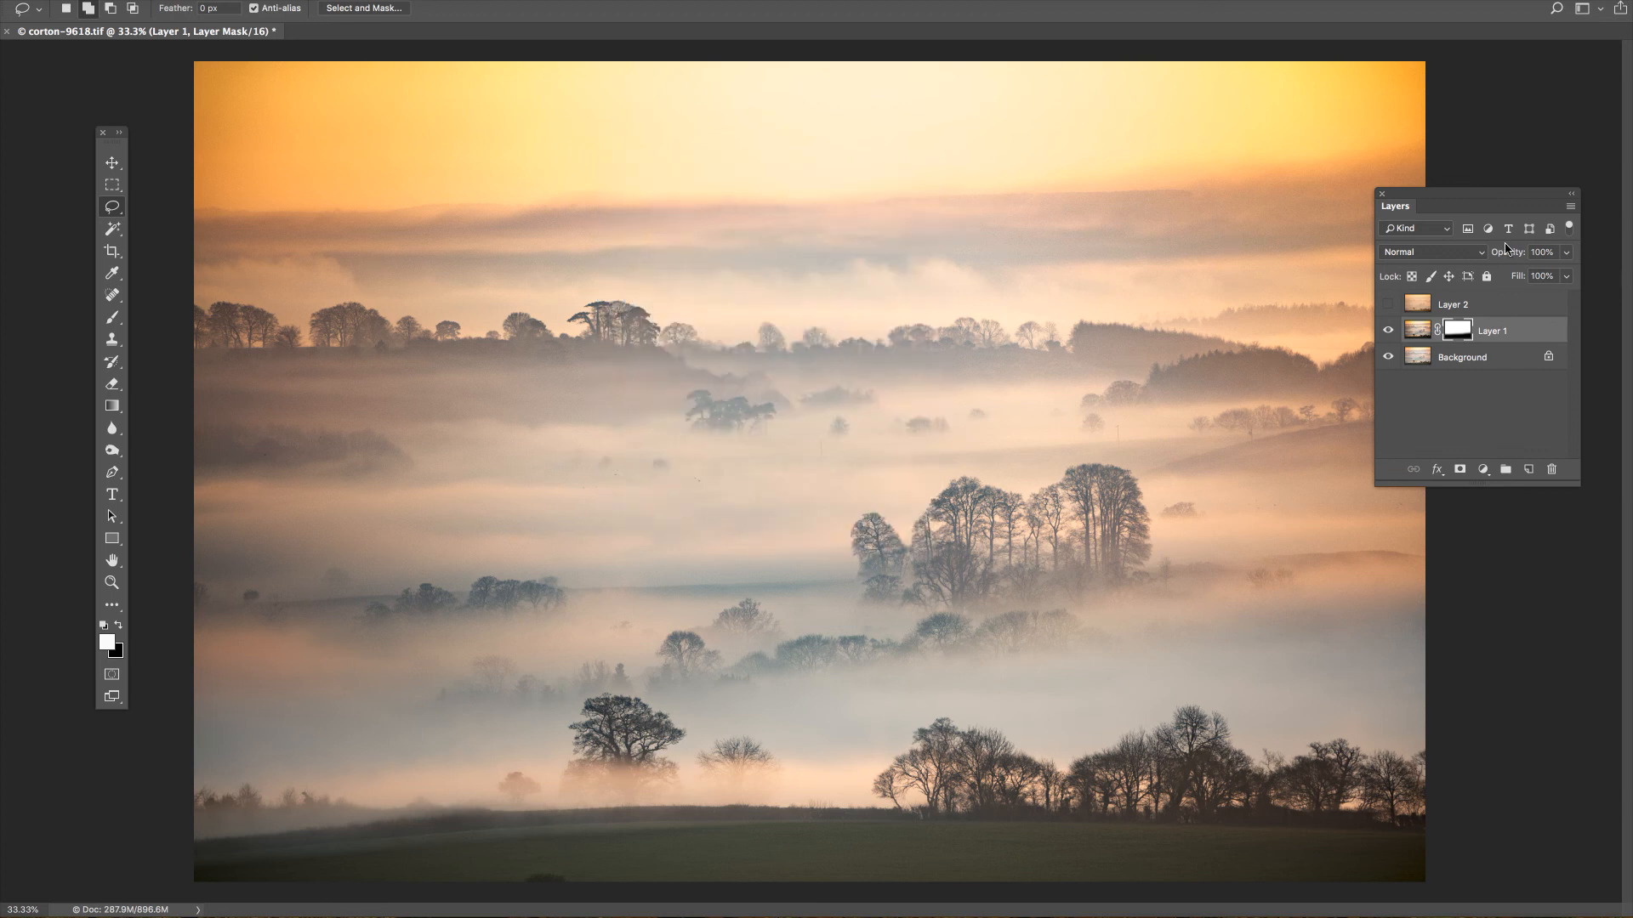
# Make Layer 2 active and lasso the sky above the distant tree line across the full image width.
pyautogui.click(1451, 308)
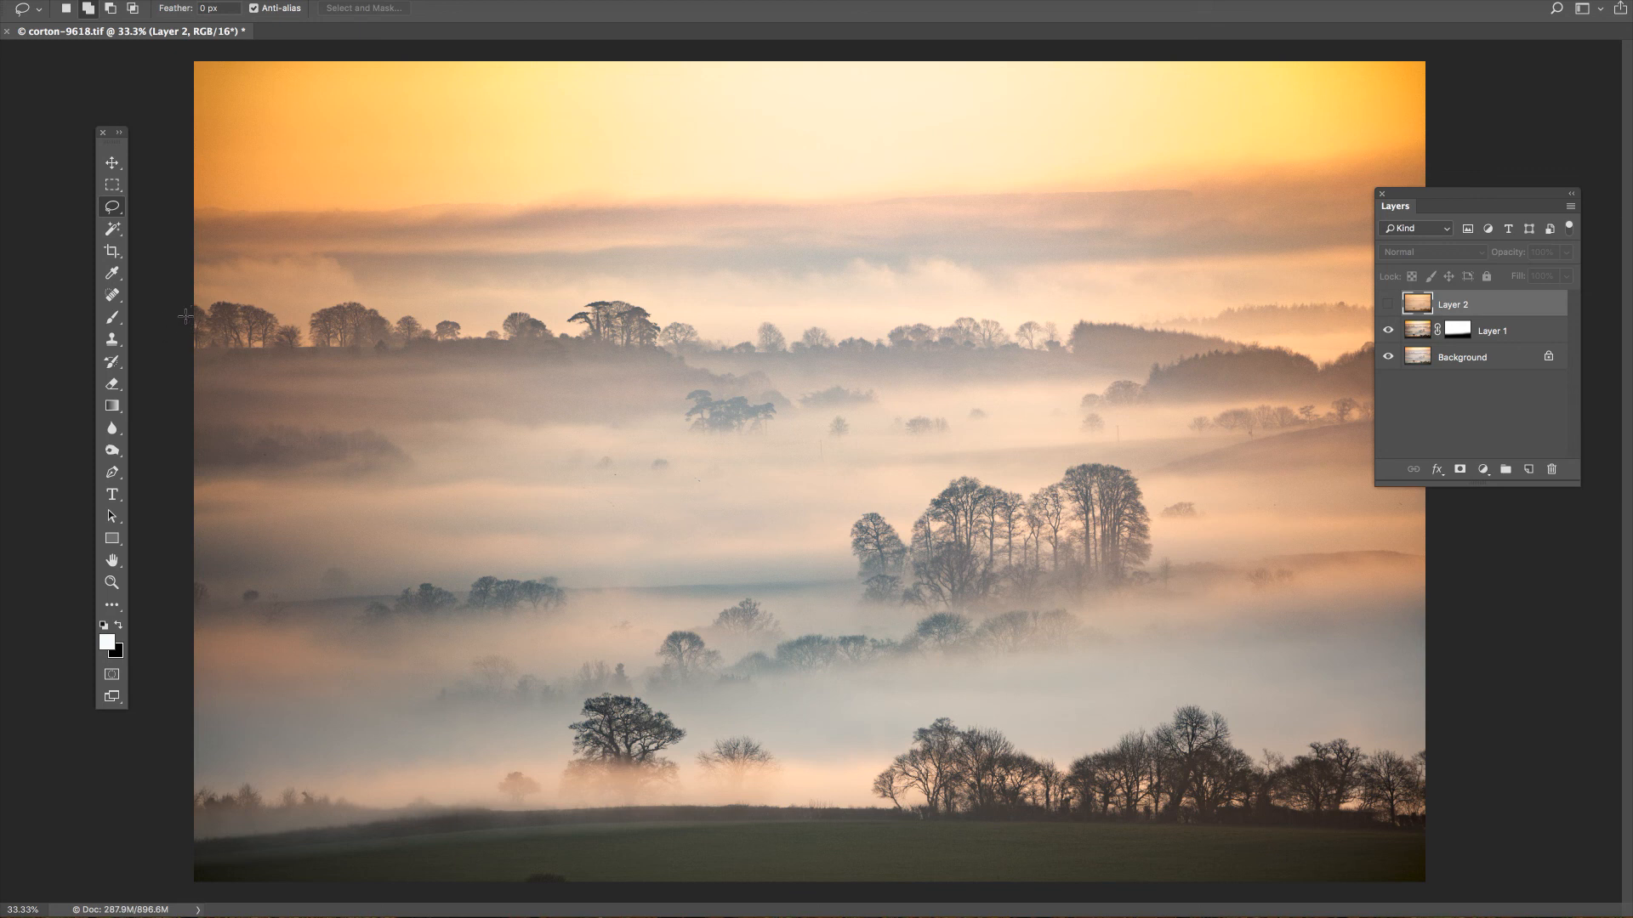
pyautogui.moveTo(451, 325)
pyautogui.mouseDown()
pyautogui.moveTo(1105, 329)
pyautogui.moveTo(1454, 286)
pyautogui.mouseUp()
pyautogui.moveTo(1550, 247)
pyautogui.mouseDown()
pyautogui.moveTo(1513, 43)
pyautogui.moveTo(1403, 17)
pyautogui.moveTo(212, 10)
pyautogui.moveTo(36, 132)
pyautogui.moveTo(17, 299)
pyautogui.mouseUp()
# Try to mask Layer 2 with the mask 300 action while it is hidden, and step back in history to the sky lasso.
pyautogui.moveTo(1632, 192); pyautogui.dragTo(1372, 173)
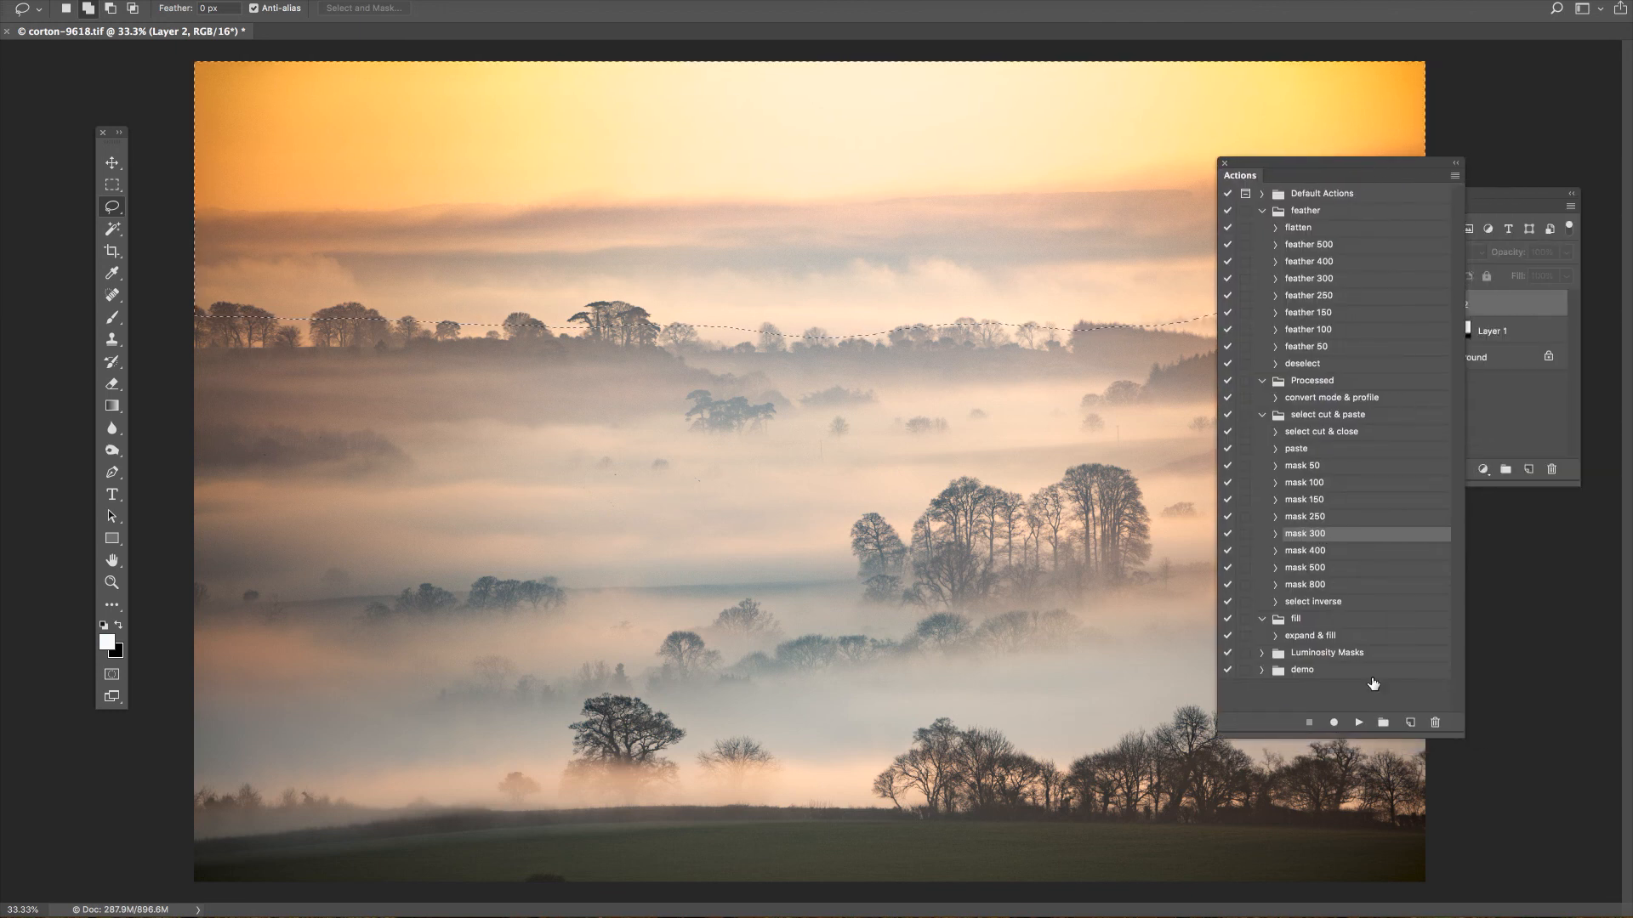
pyautogui.click(1357, 724)
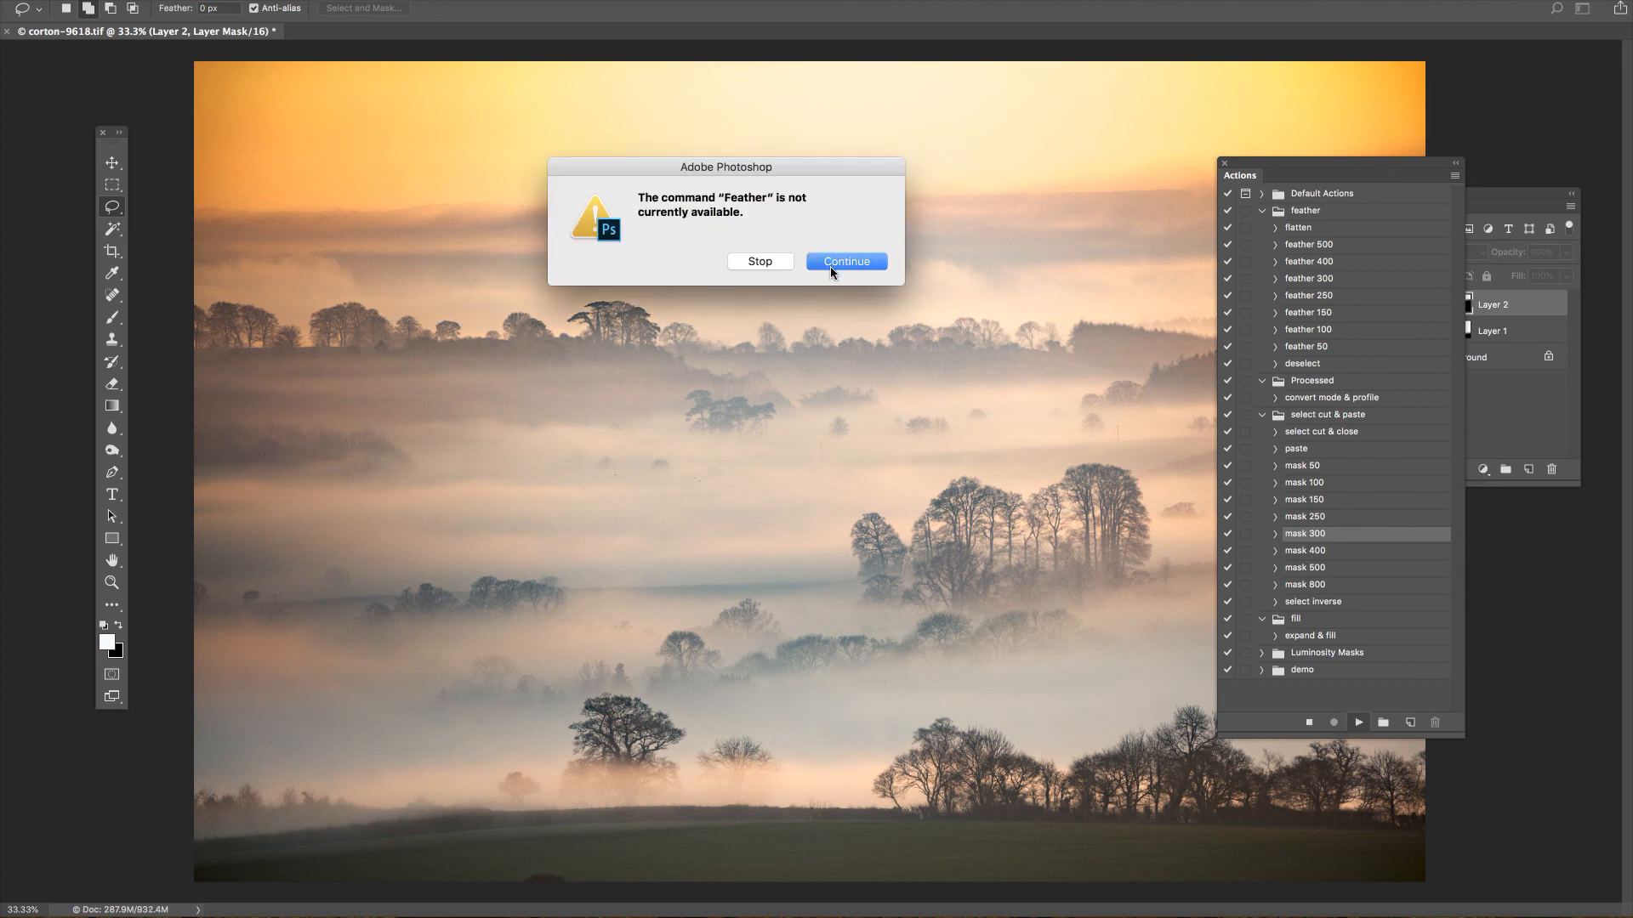
pyautogui.click(759, 262)
pyautogui.moveTo(1320, 175); pyautogui.dragTo(1023, 199)
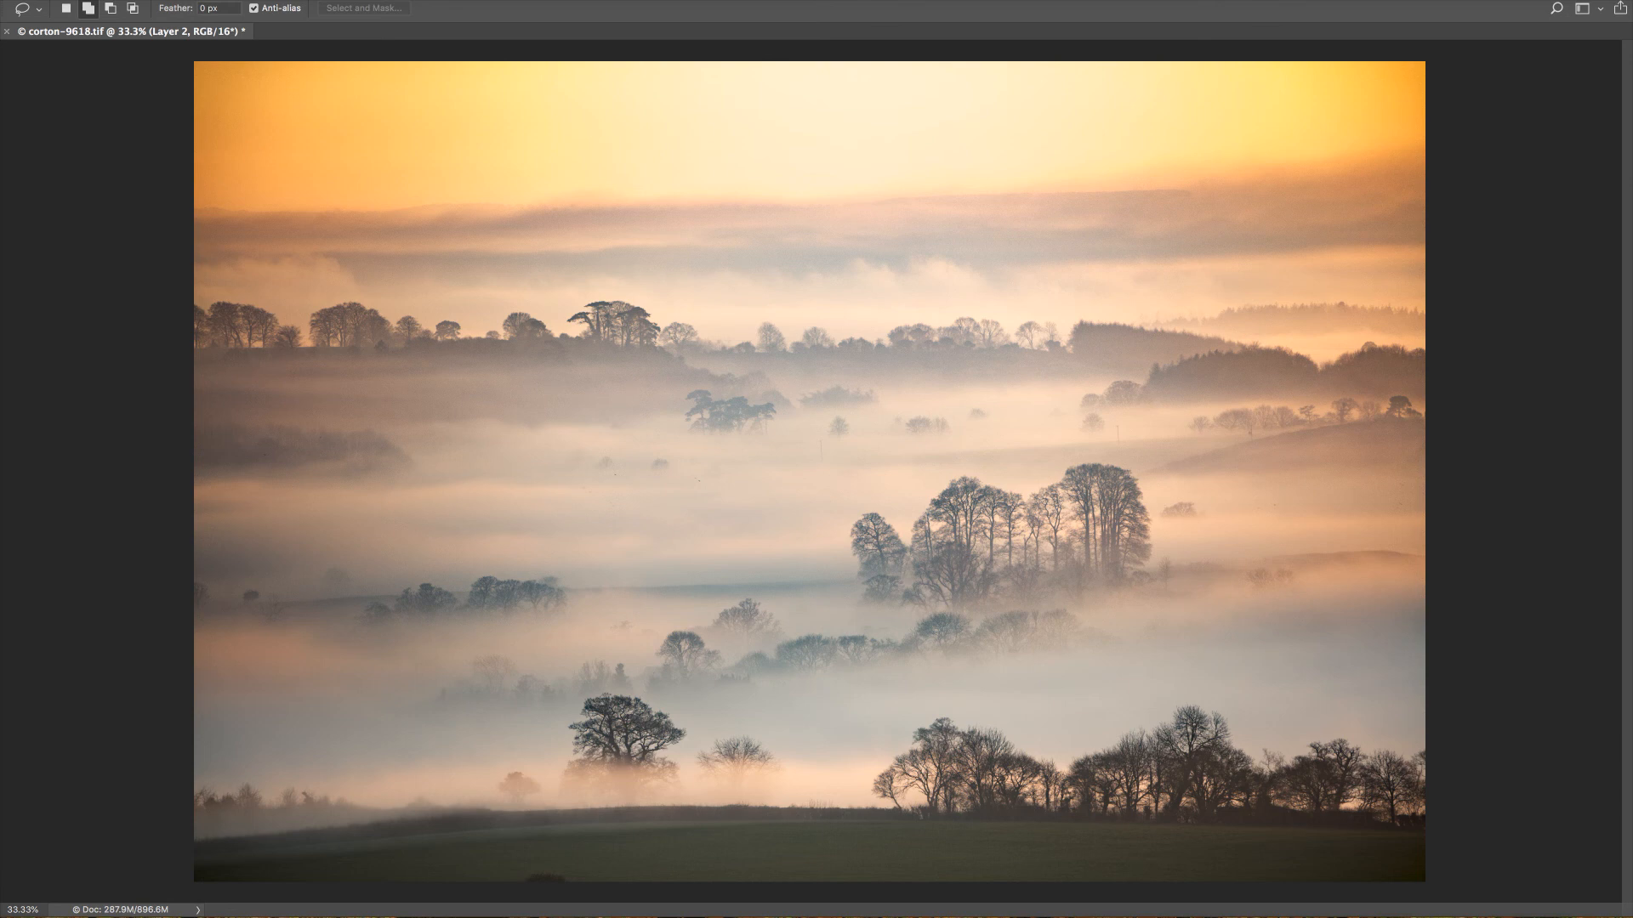
pyautogui.press('Tab')
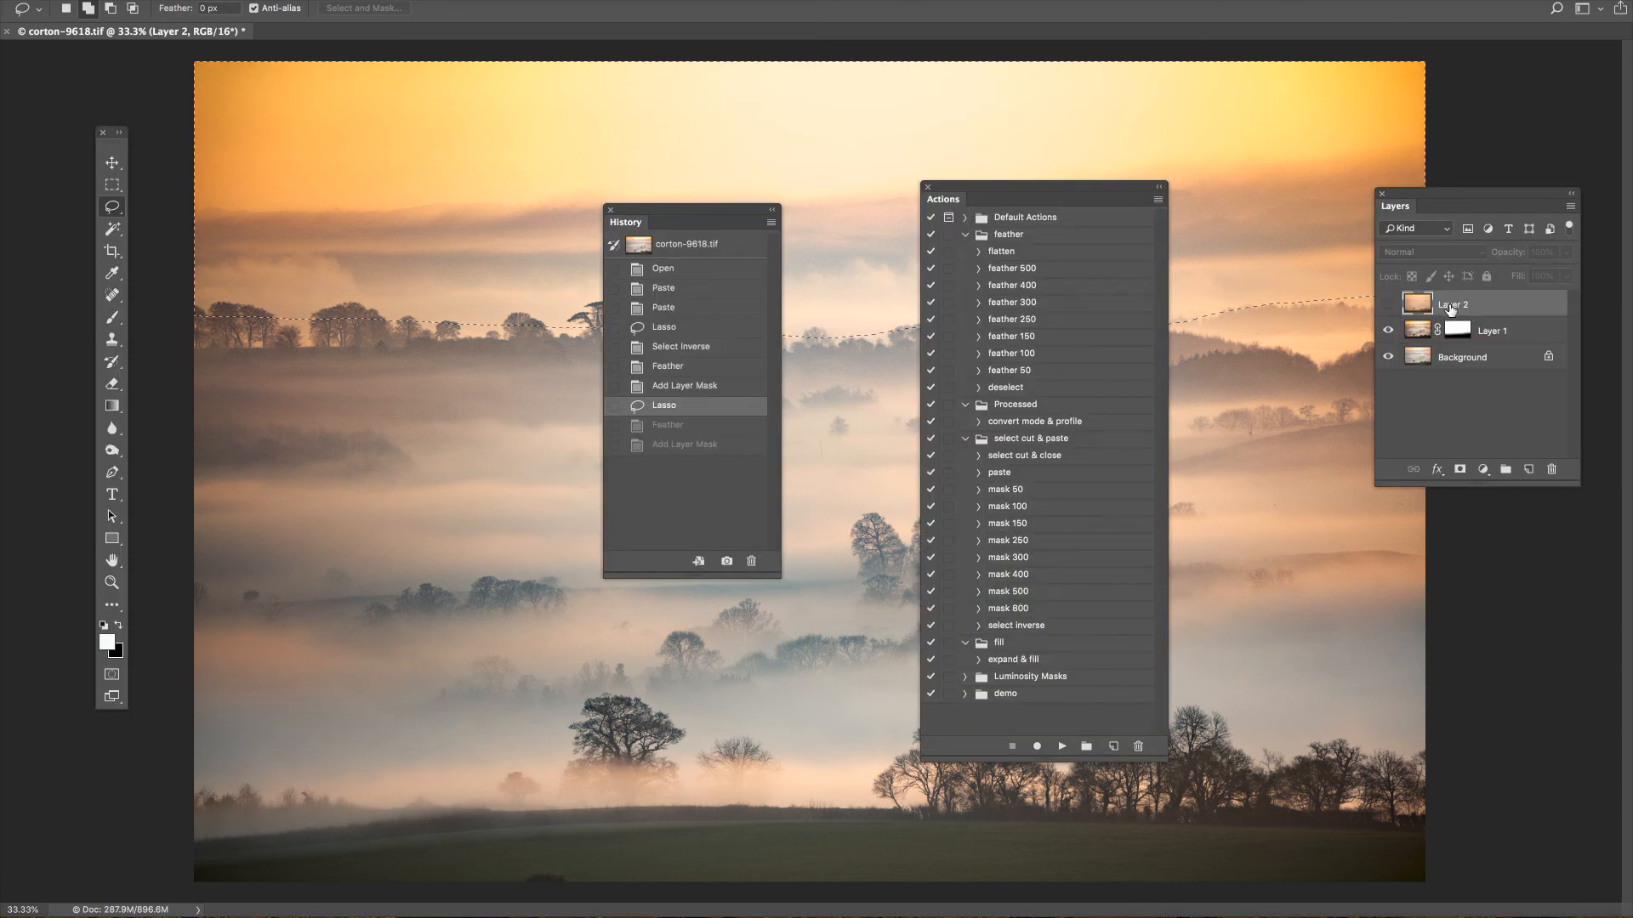
# Show Layer 2, mask it to the sky selection with the mask 300 action, and put the History panel away.
pyautogui.click(1388, 304)
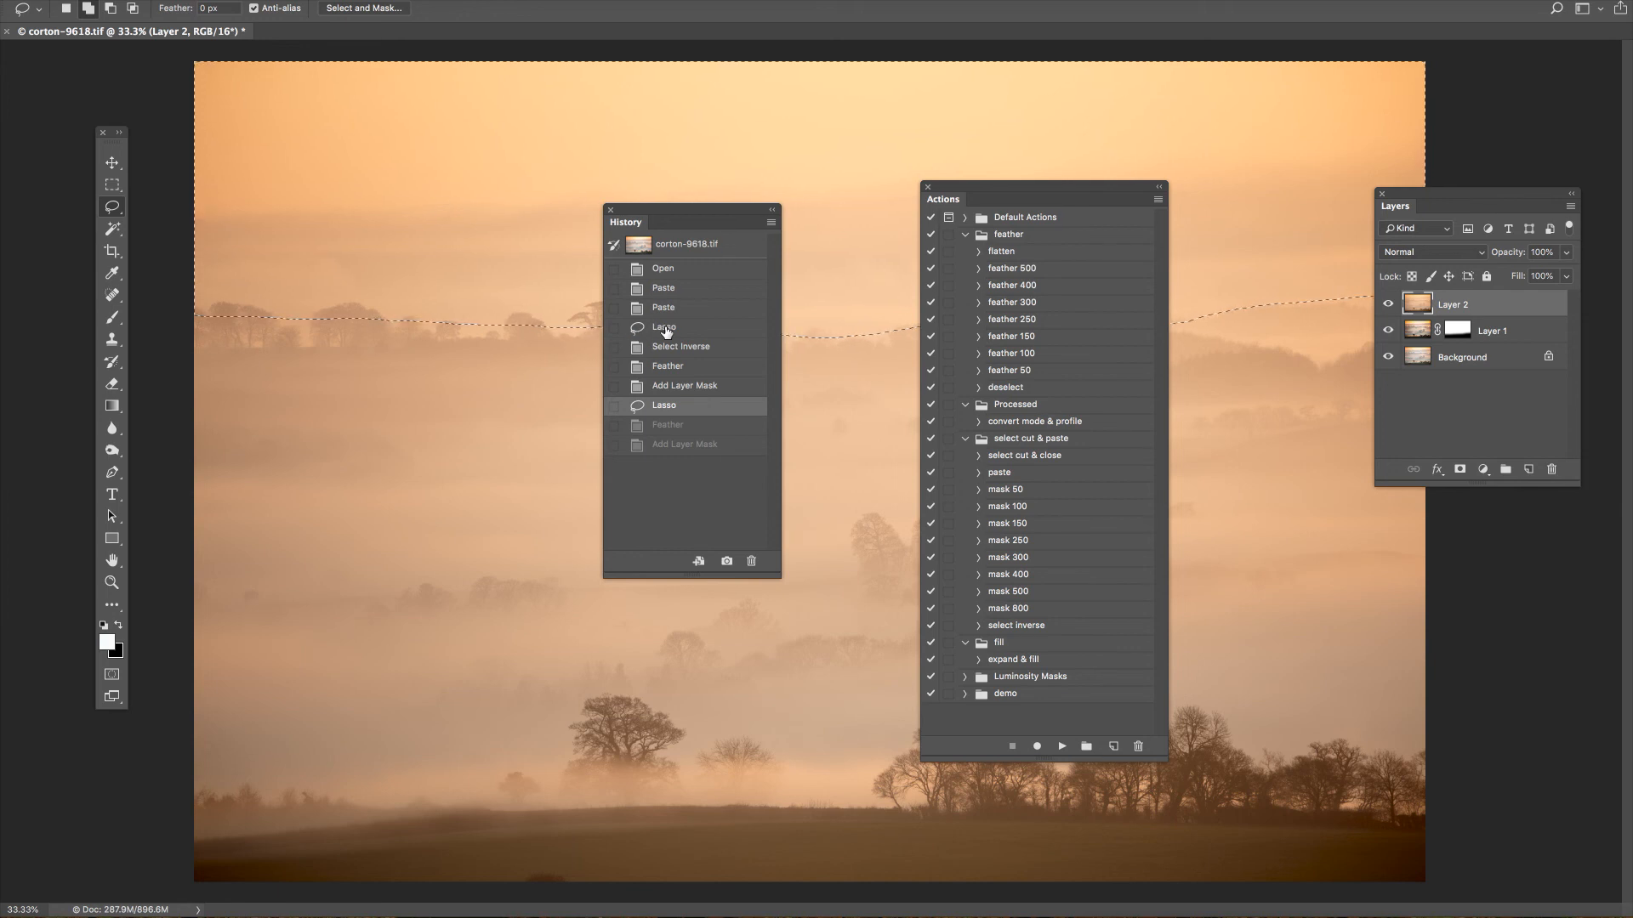
pyautogui.click(1024, 558)
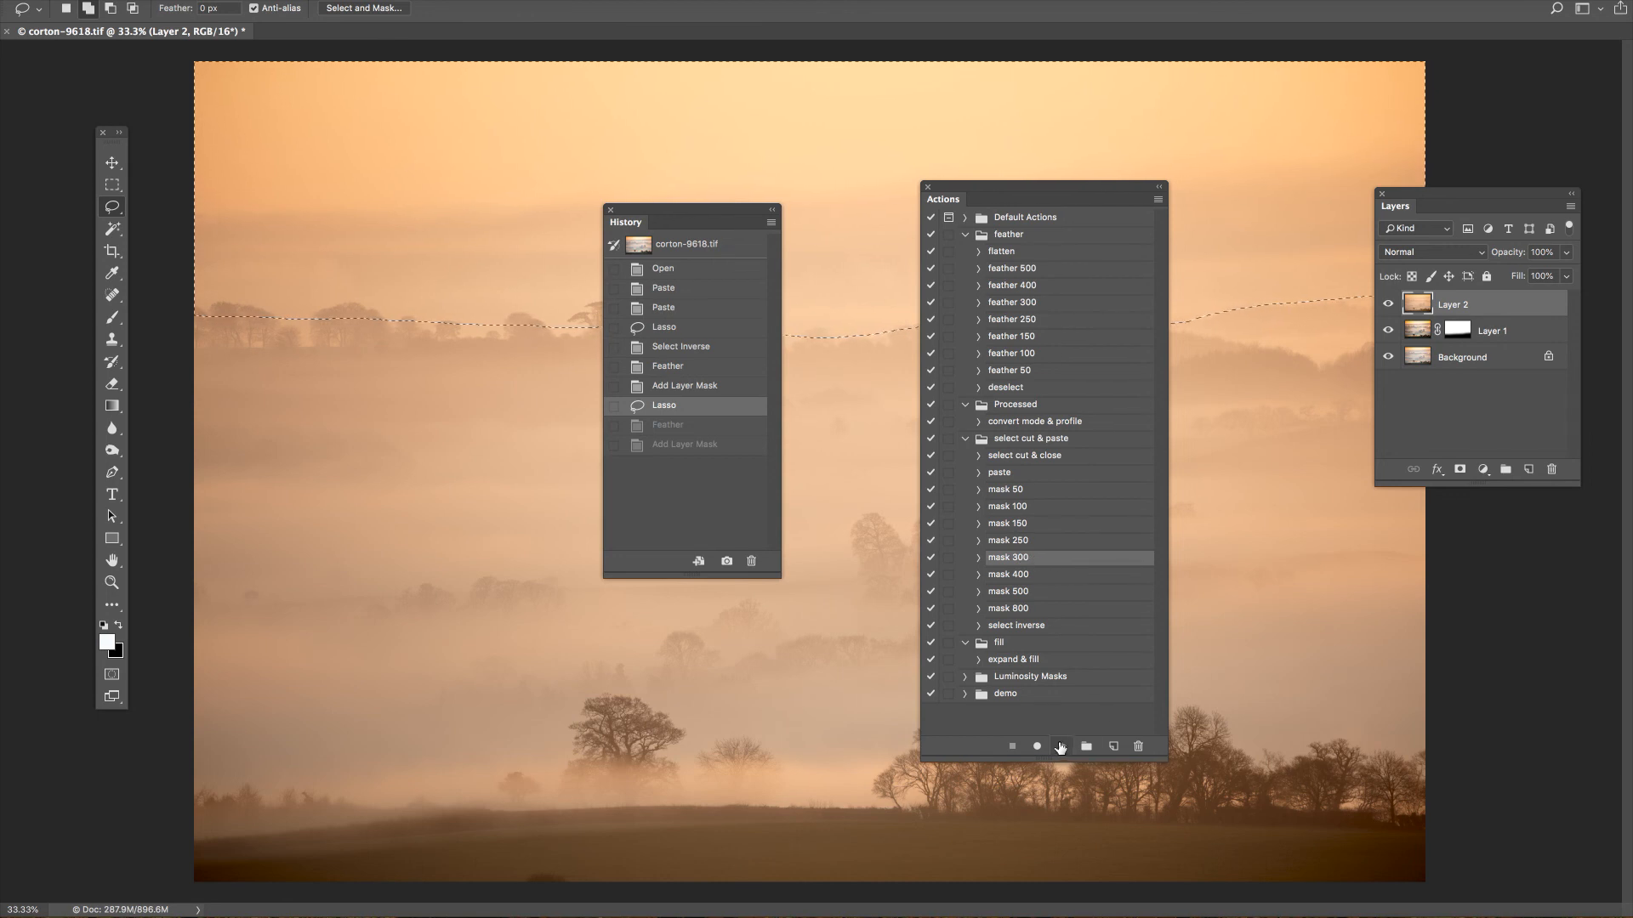
pyautogui.click(1062, 746)
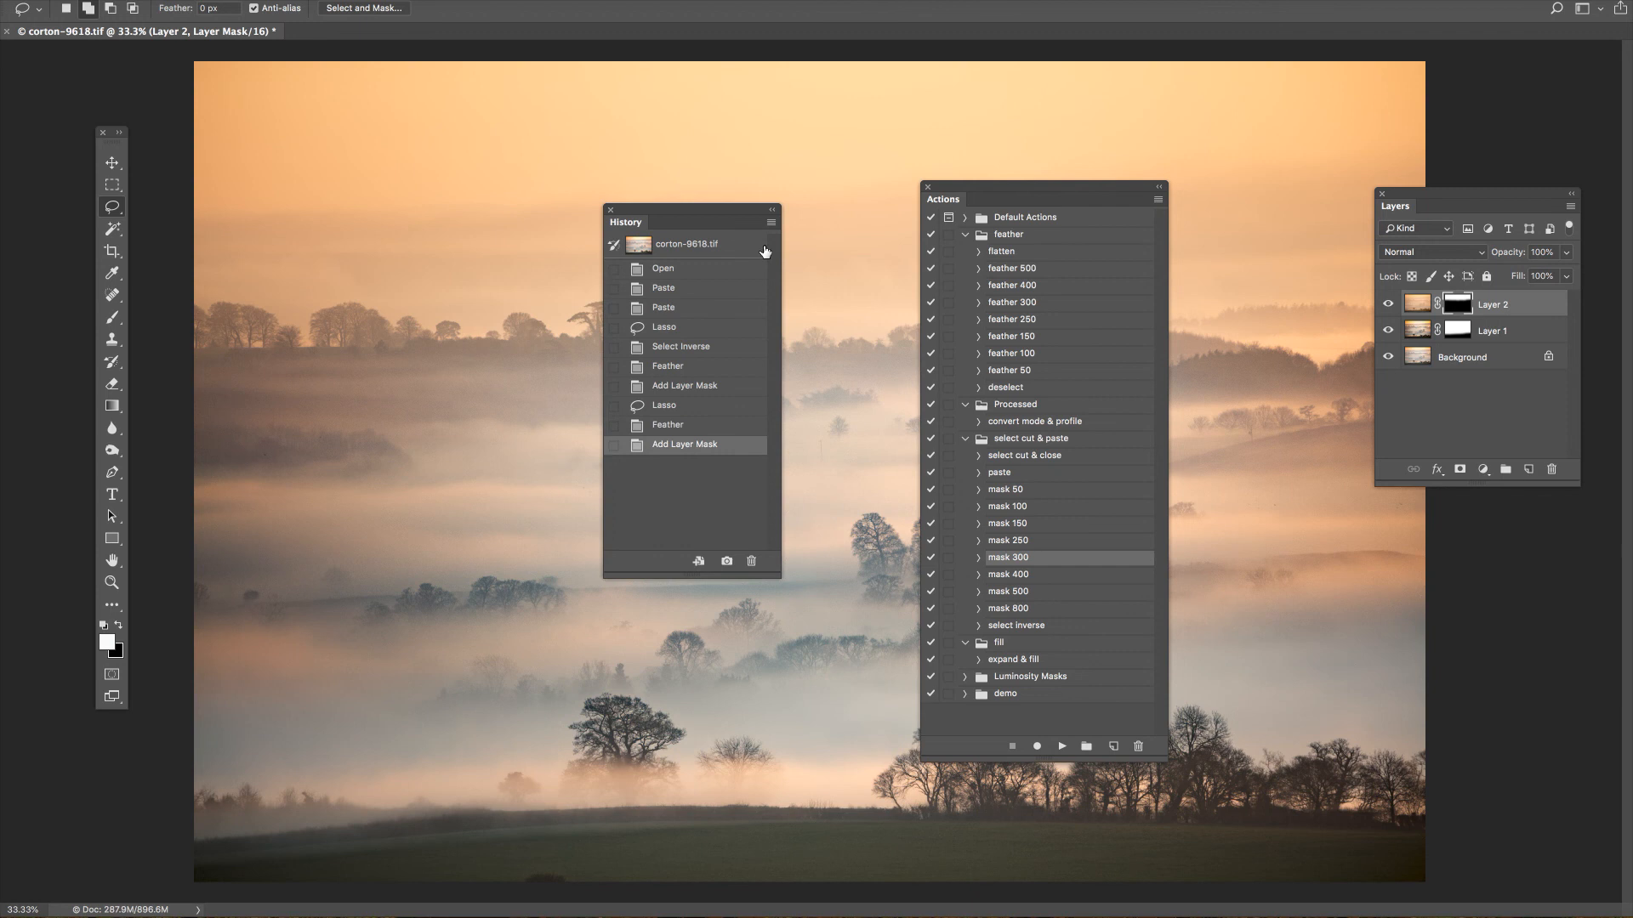
pyautogui.moveTo(678, 212); pyautogui.dragTo(1464, 270)
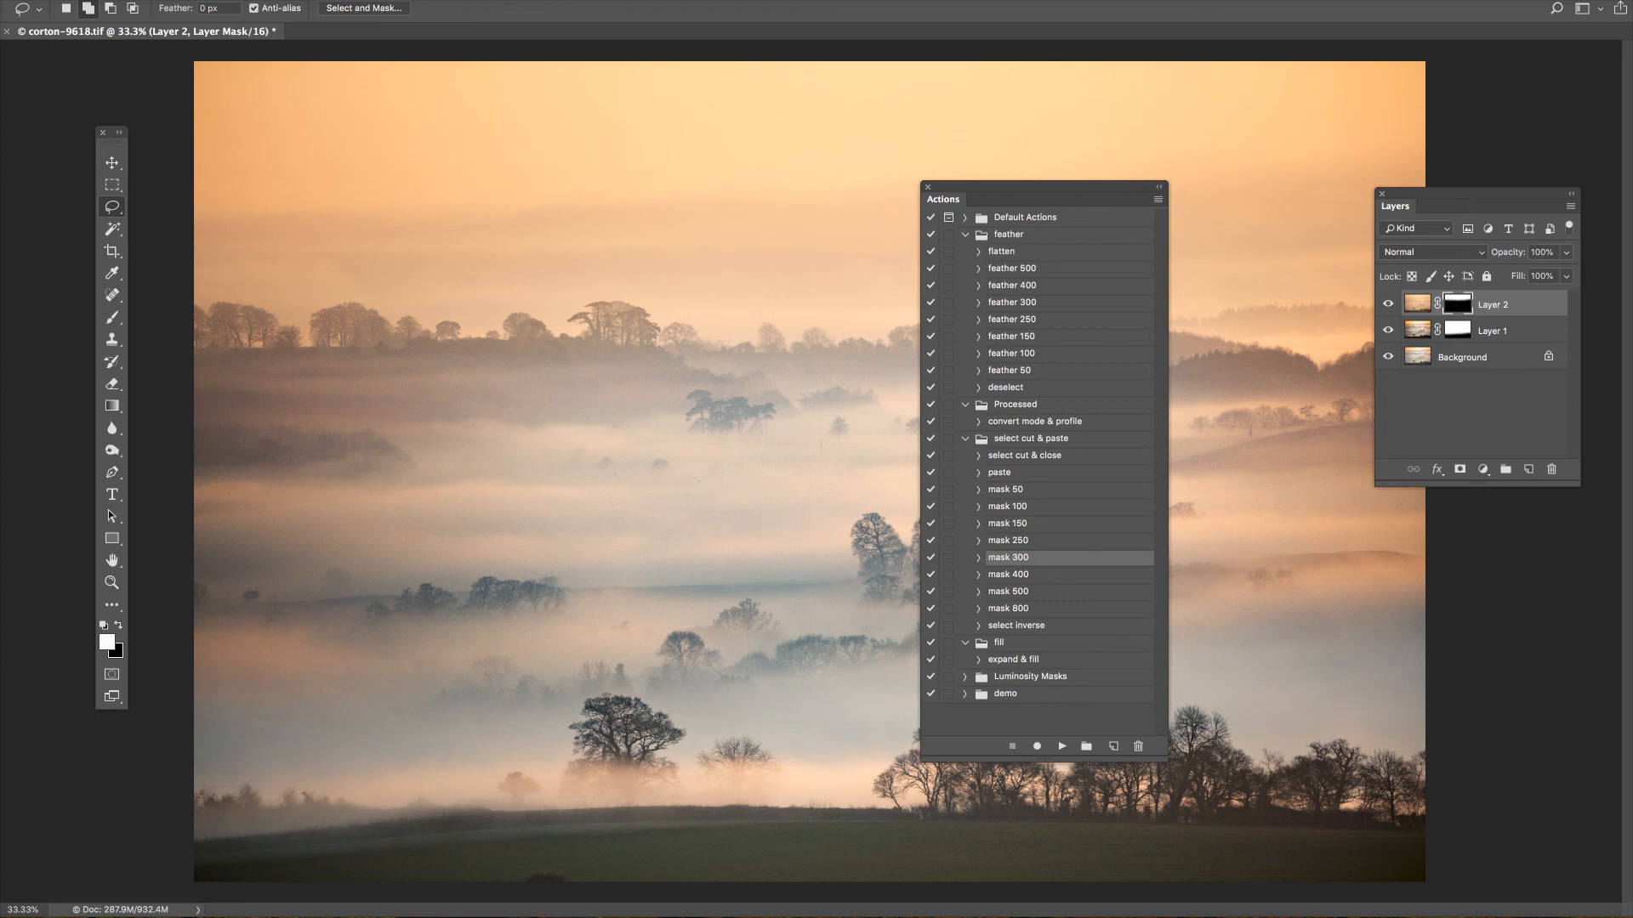
pyautogui.moveTo(1482, 206); pyautogui.dragTo(1632, 211)
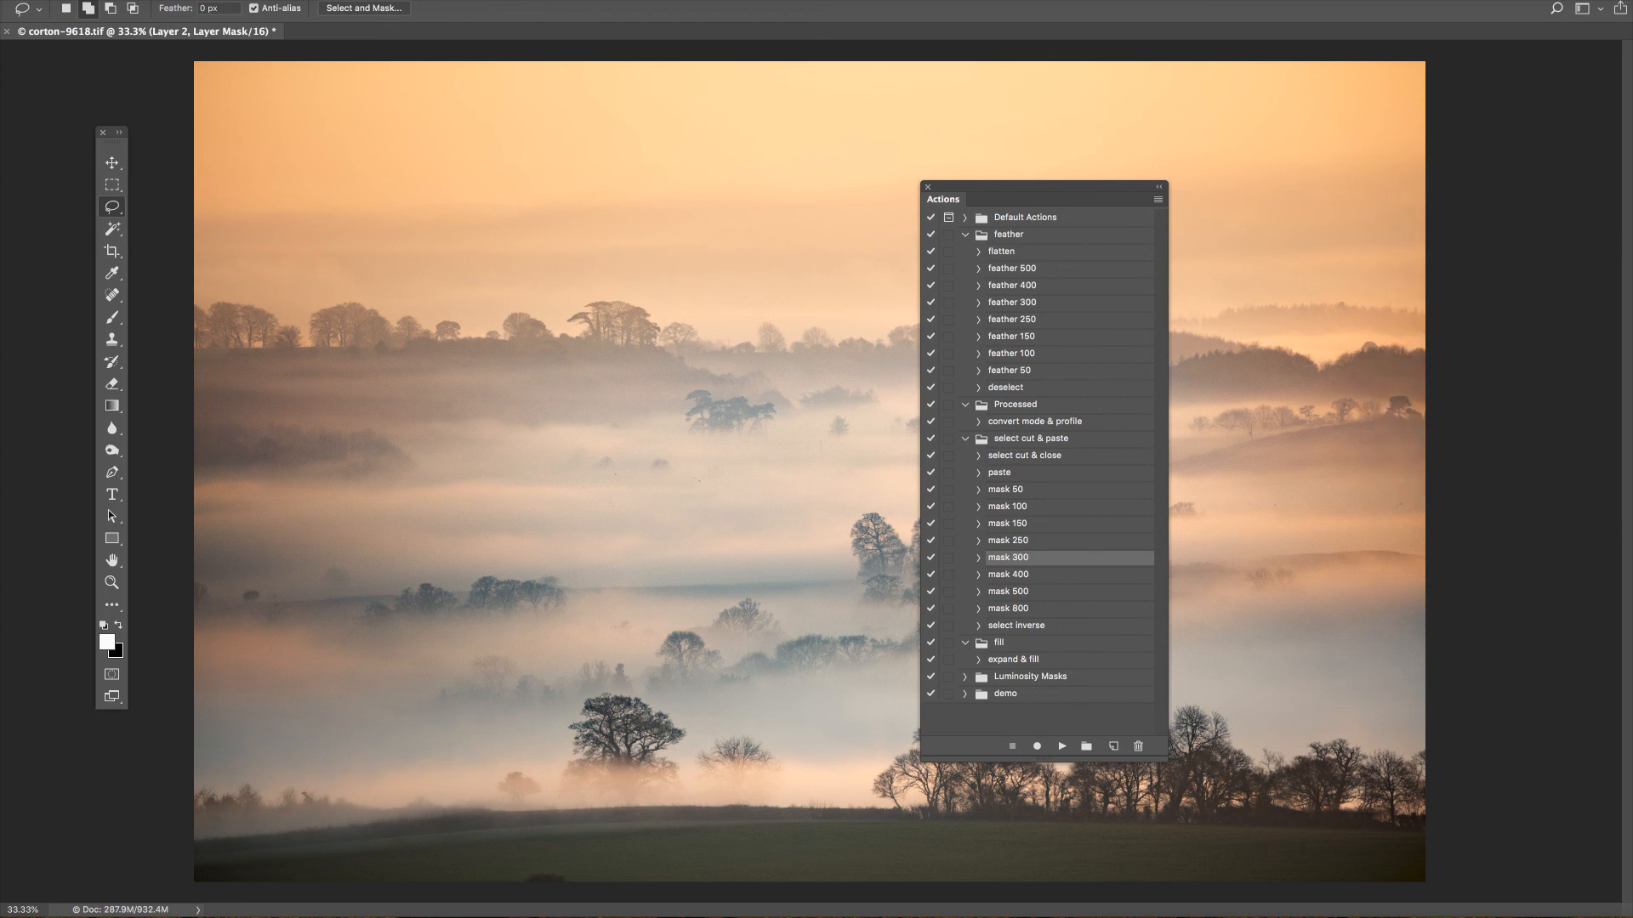
# Make Layer 1's image active rather than its mask and open a Curves adjustment for it.
pyautogui.moveTo(1055, 197); pyautogui.dragTo(1632, 204)
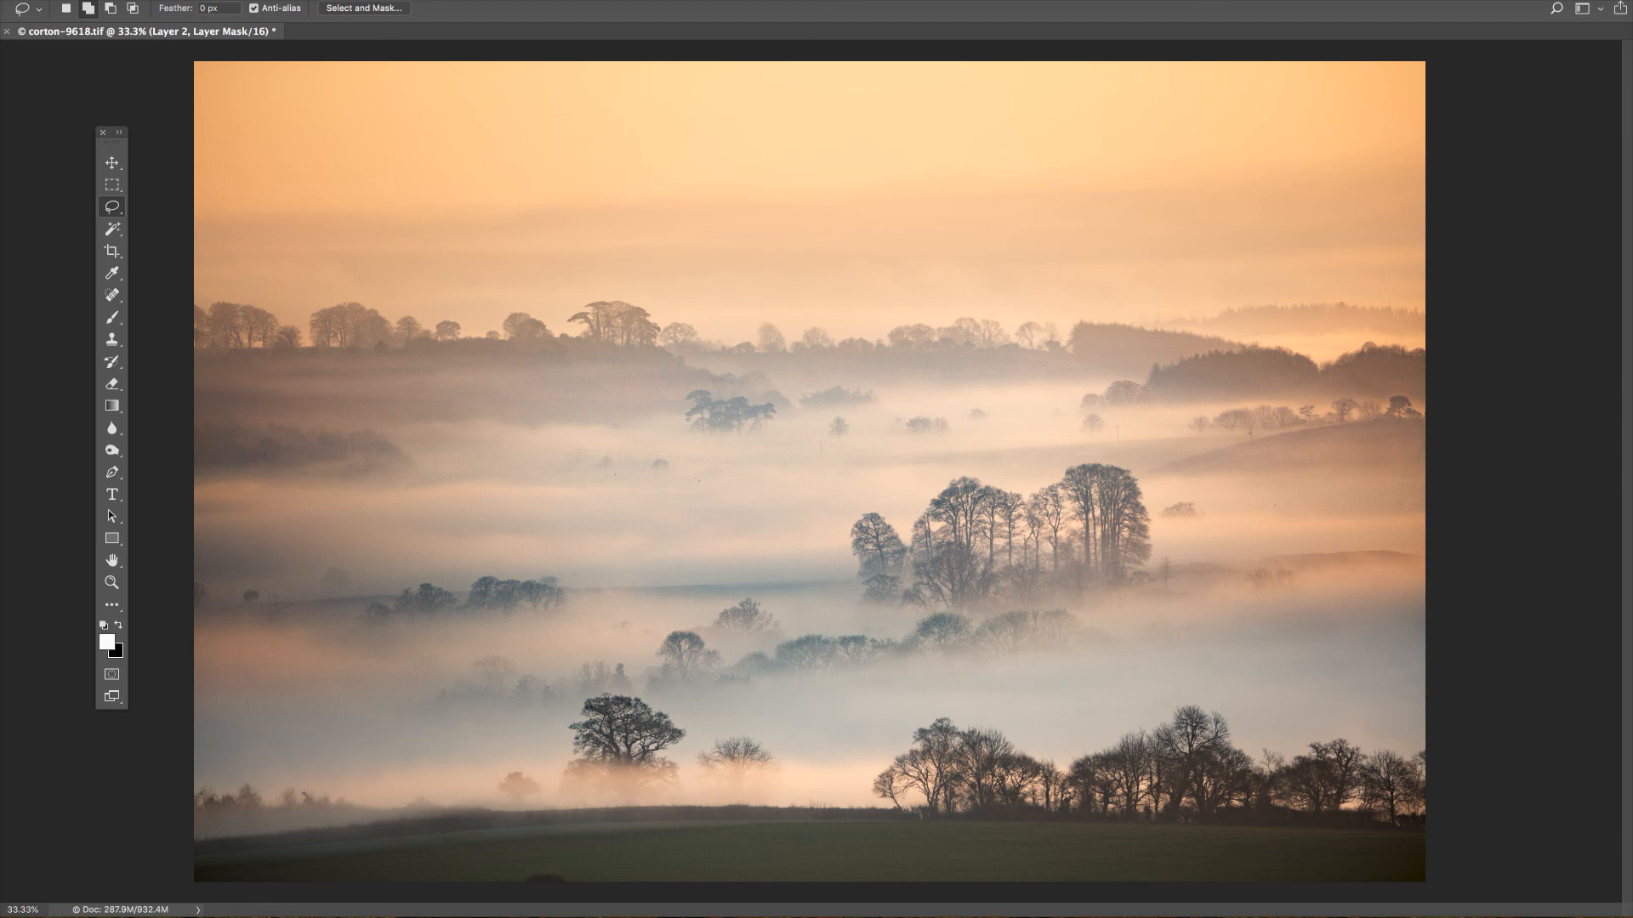
pyautogui.moveTo(1632, 260); pyautogui.dragTo(1492, 214)
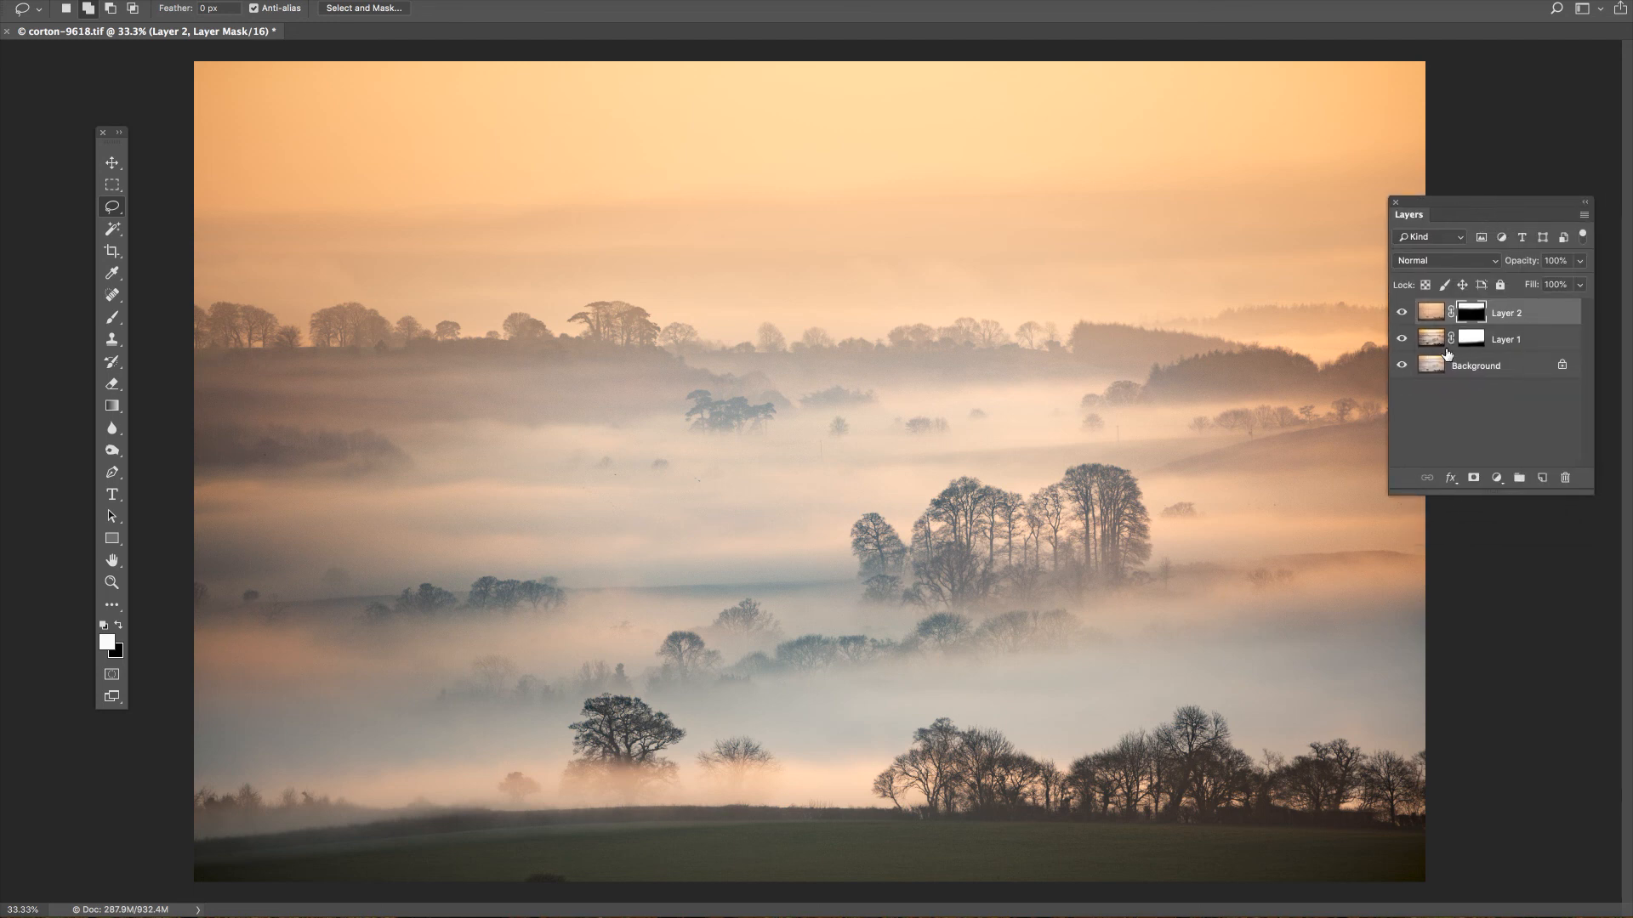
pyautogui.click(1432, 339)
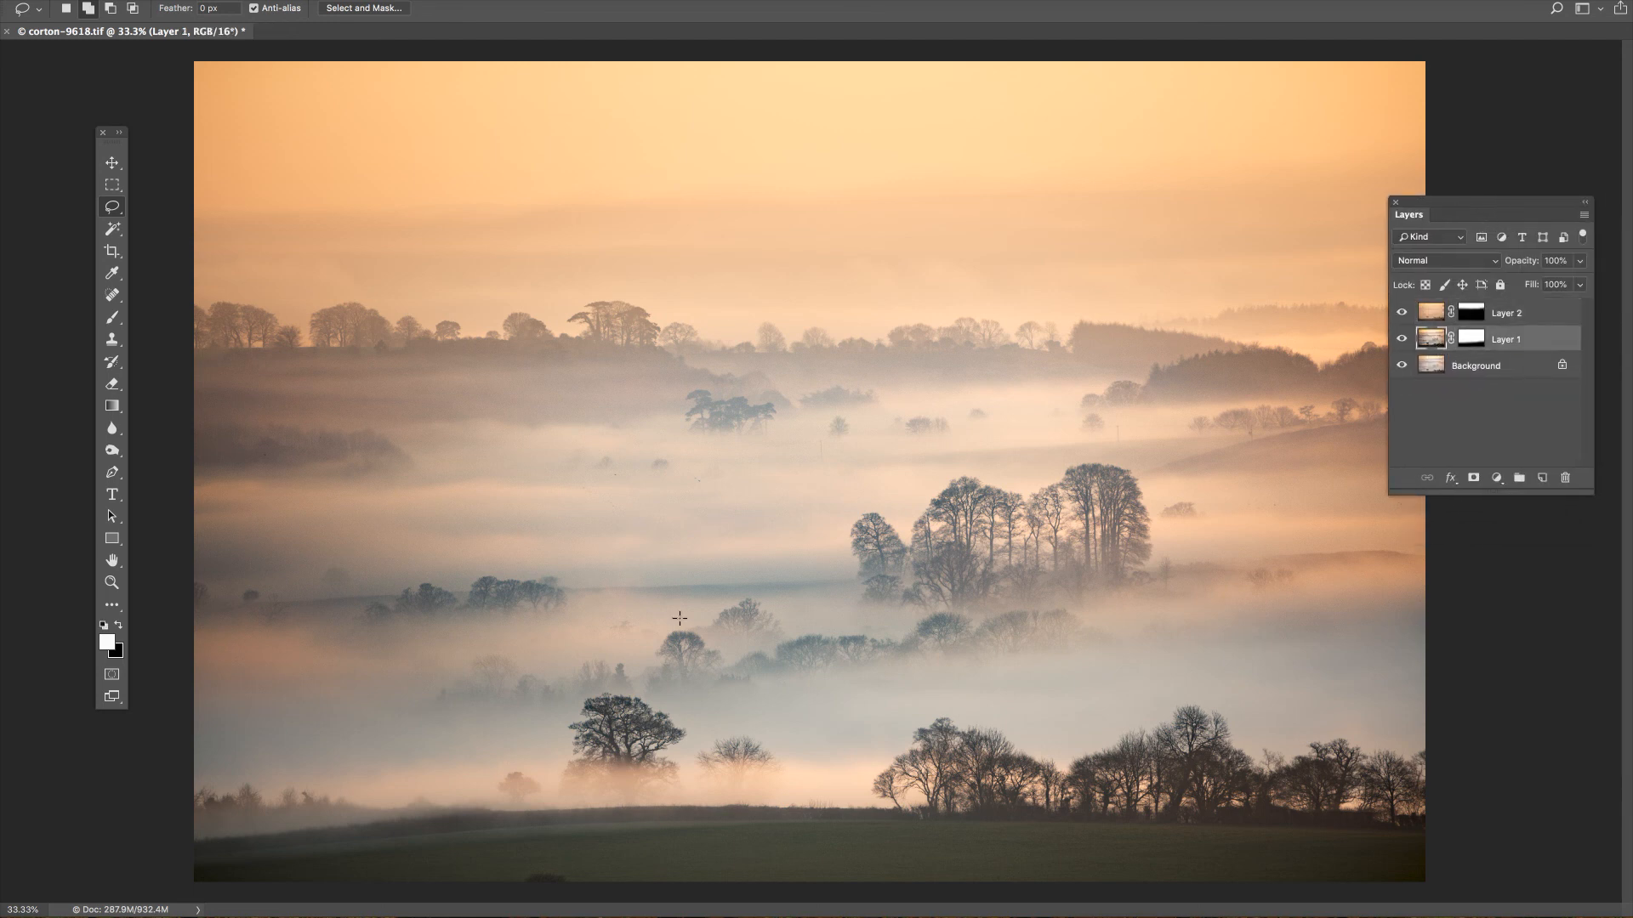
pyautogui.click(0, 0)
pyautogui.moveTo(0, 0)
pyautogui.click(432, 288)
pyautogui.press('i')
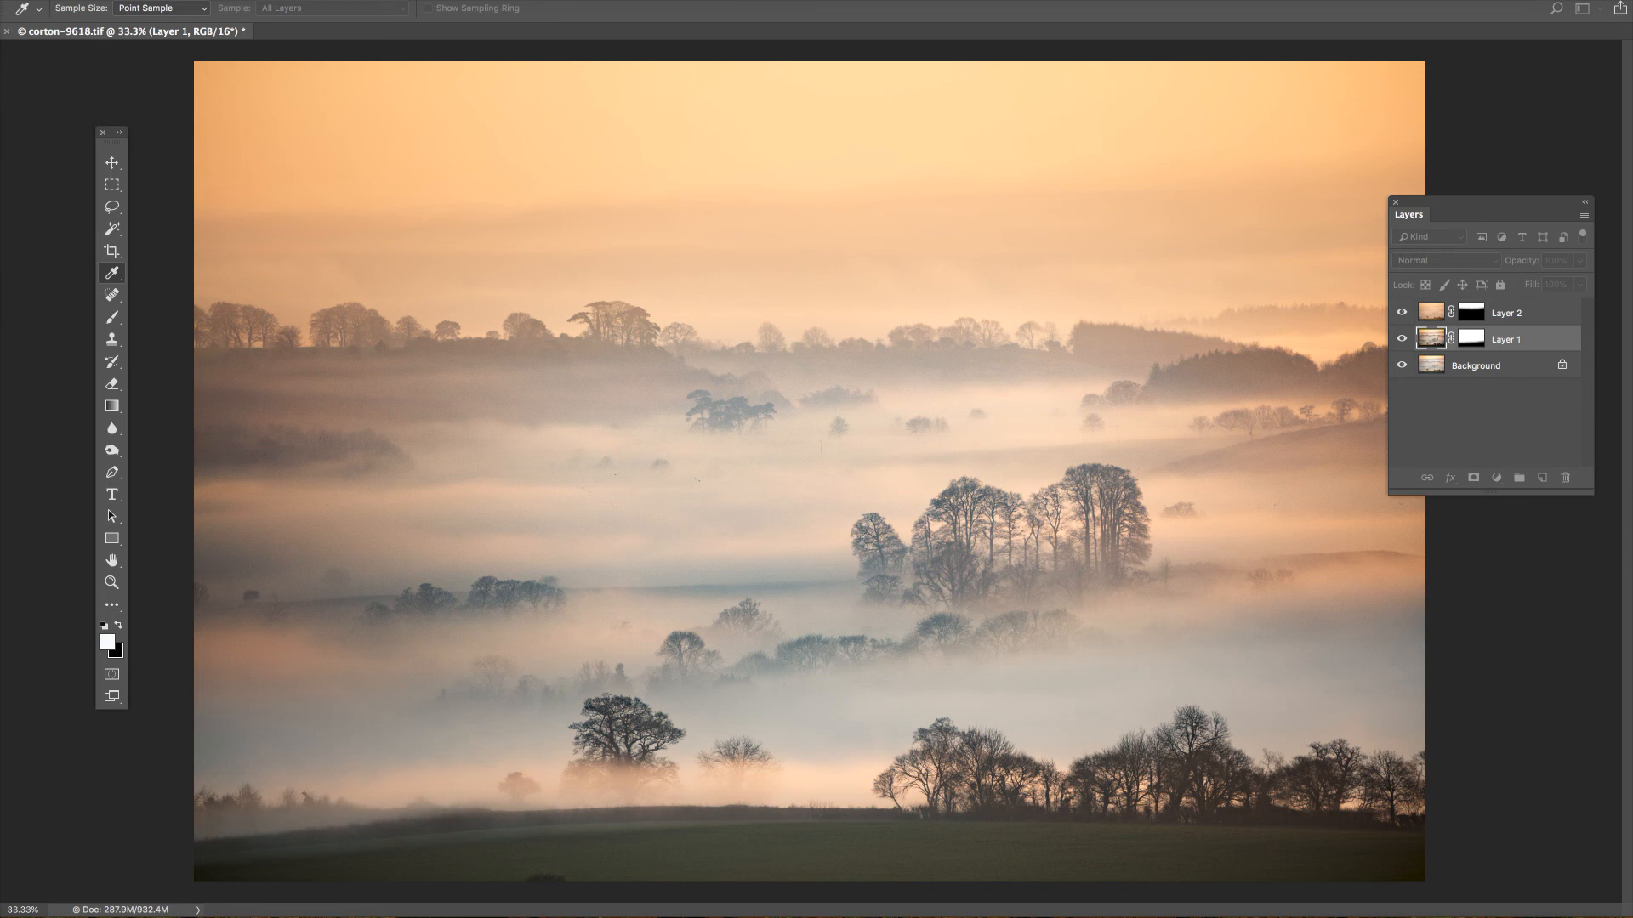
pyautogui.hotkey('ctrl', 'm')
pyautogui.moveTo(1601, 438); pyautogui.dragTo(432, 12)
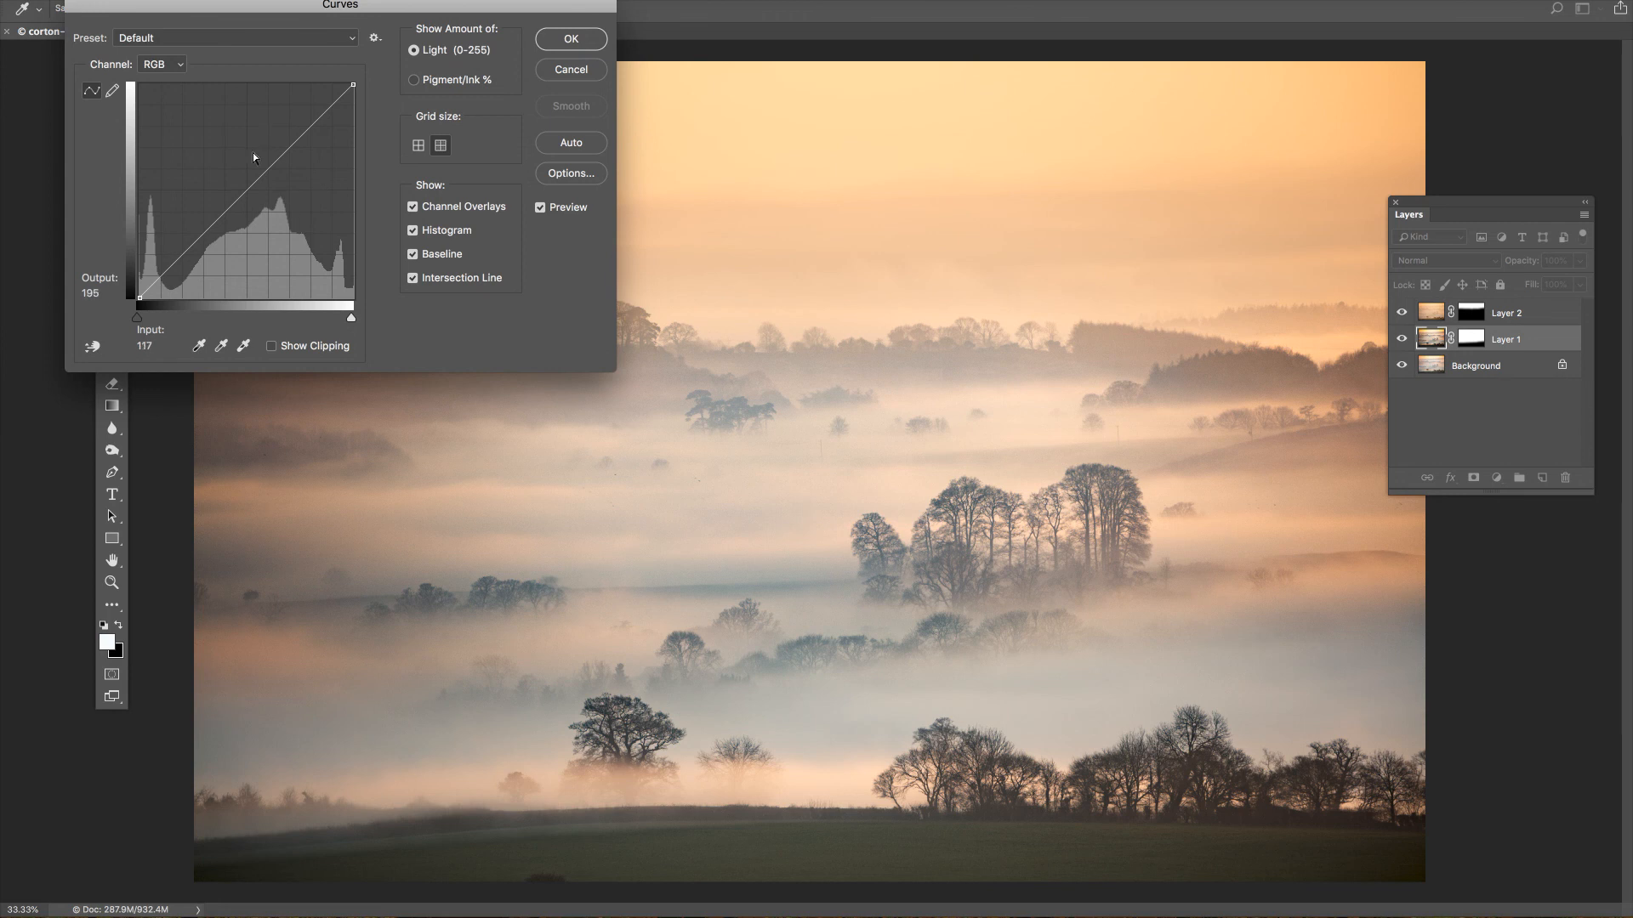
# Apply a gentle S-curve to Layer 1, lifting the highlights from input 196 to output 205 and lowering the shadows near input 63 to about 46.
pyautogui.click(304, 127)
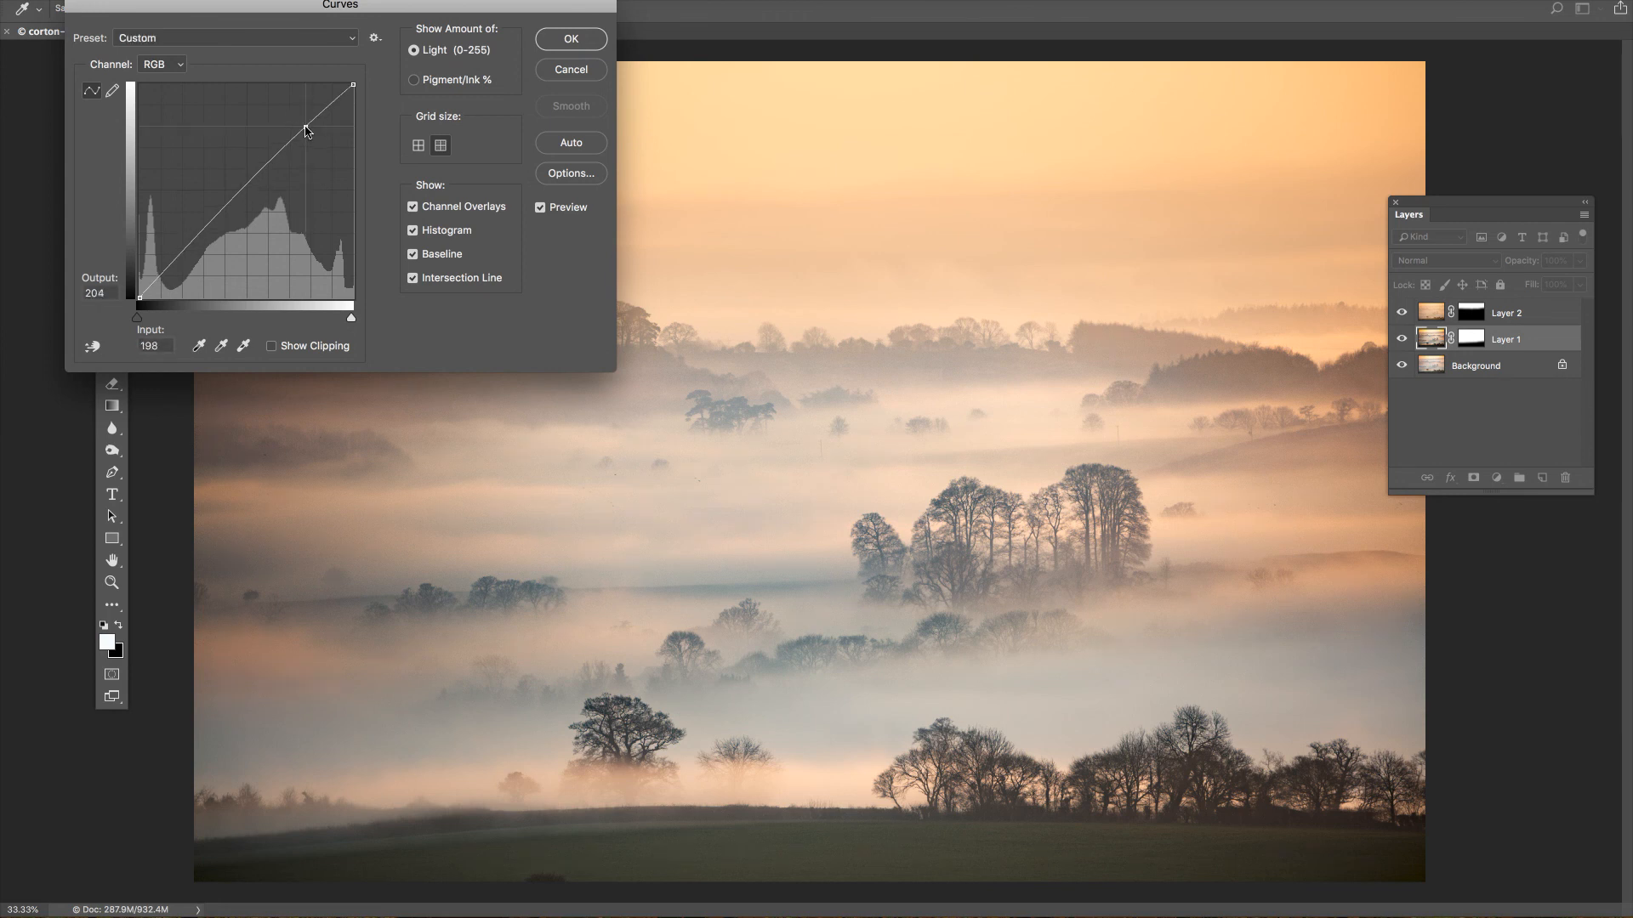
pyautogui.moveTo(304, 127); pyautogui.dragTo(303, 126)
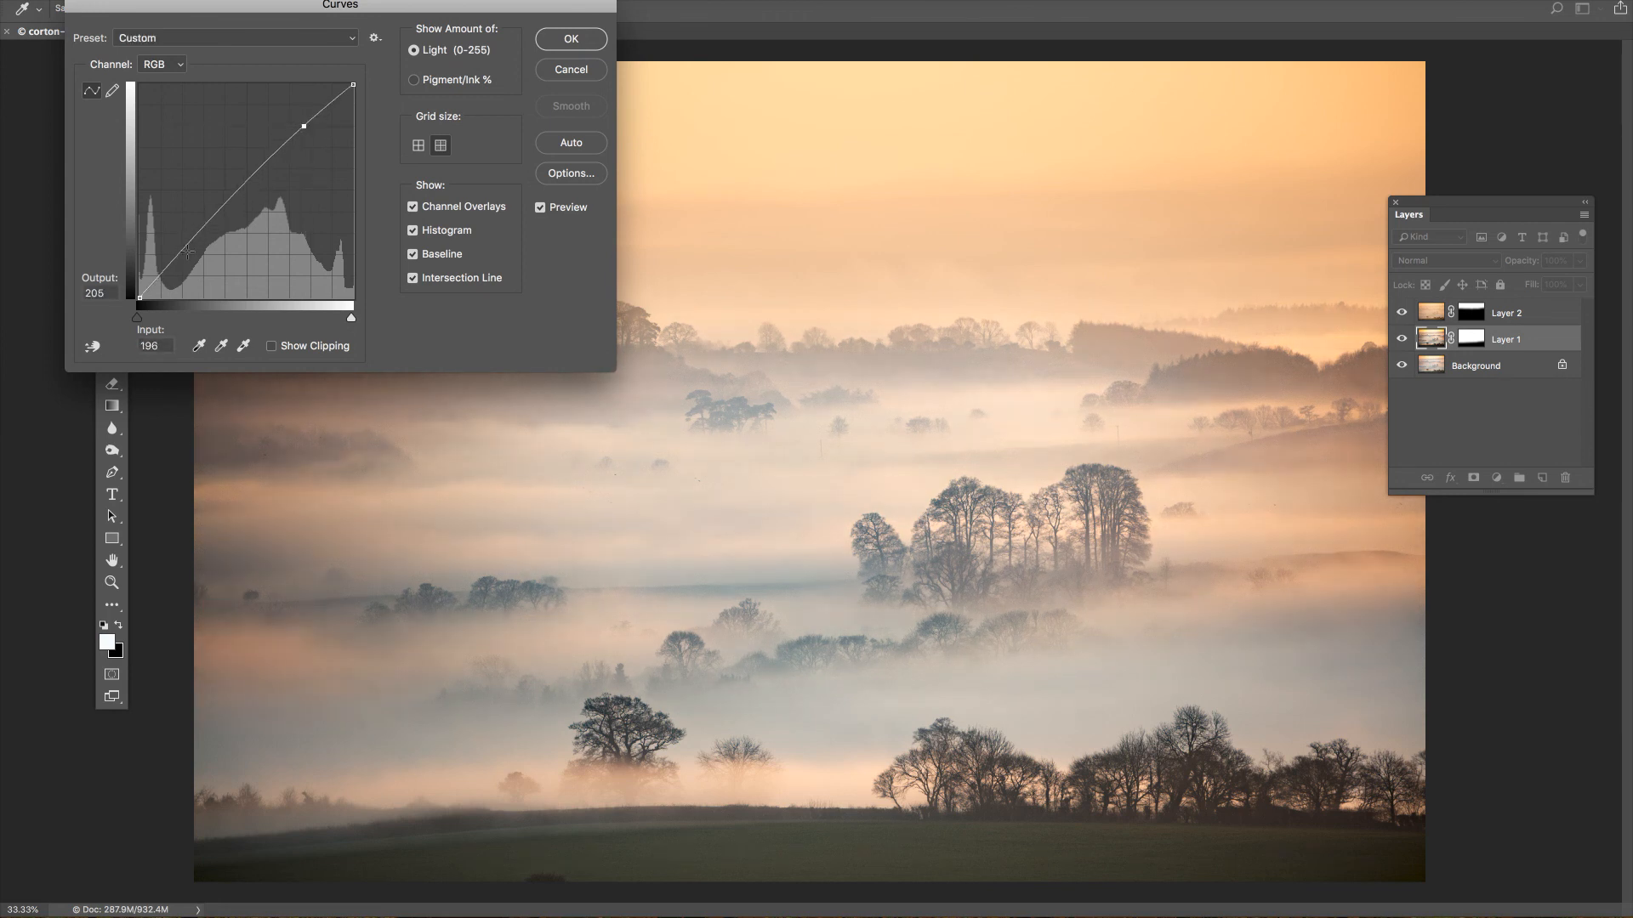
pyautogui.moveTo(181, 252); pyautogui.dragTo(192, 260)
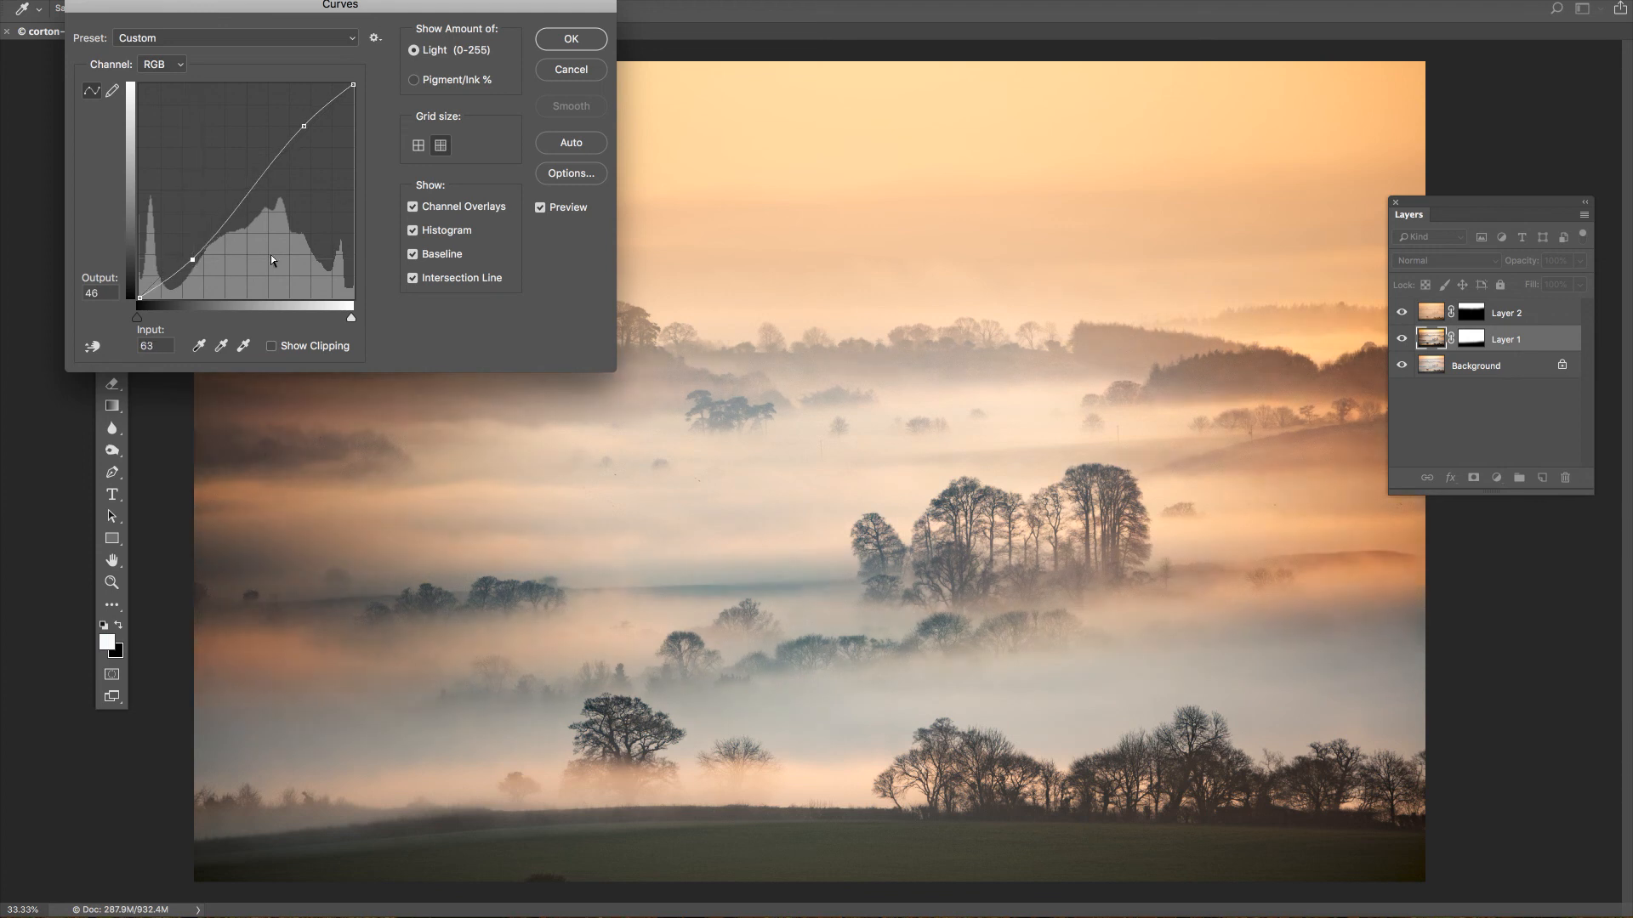
pyautogui.click(540, 209)
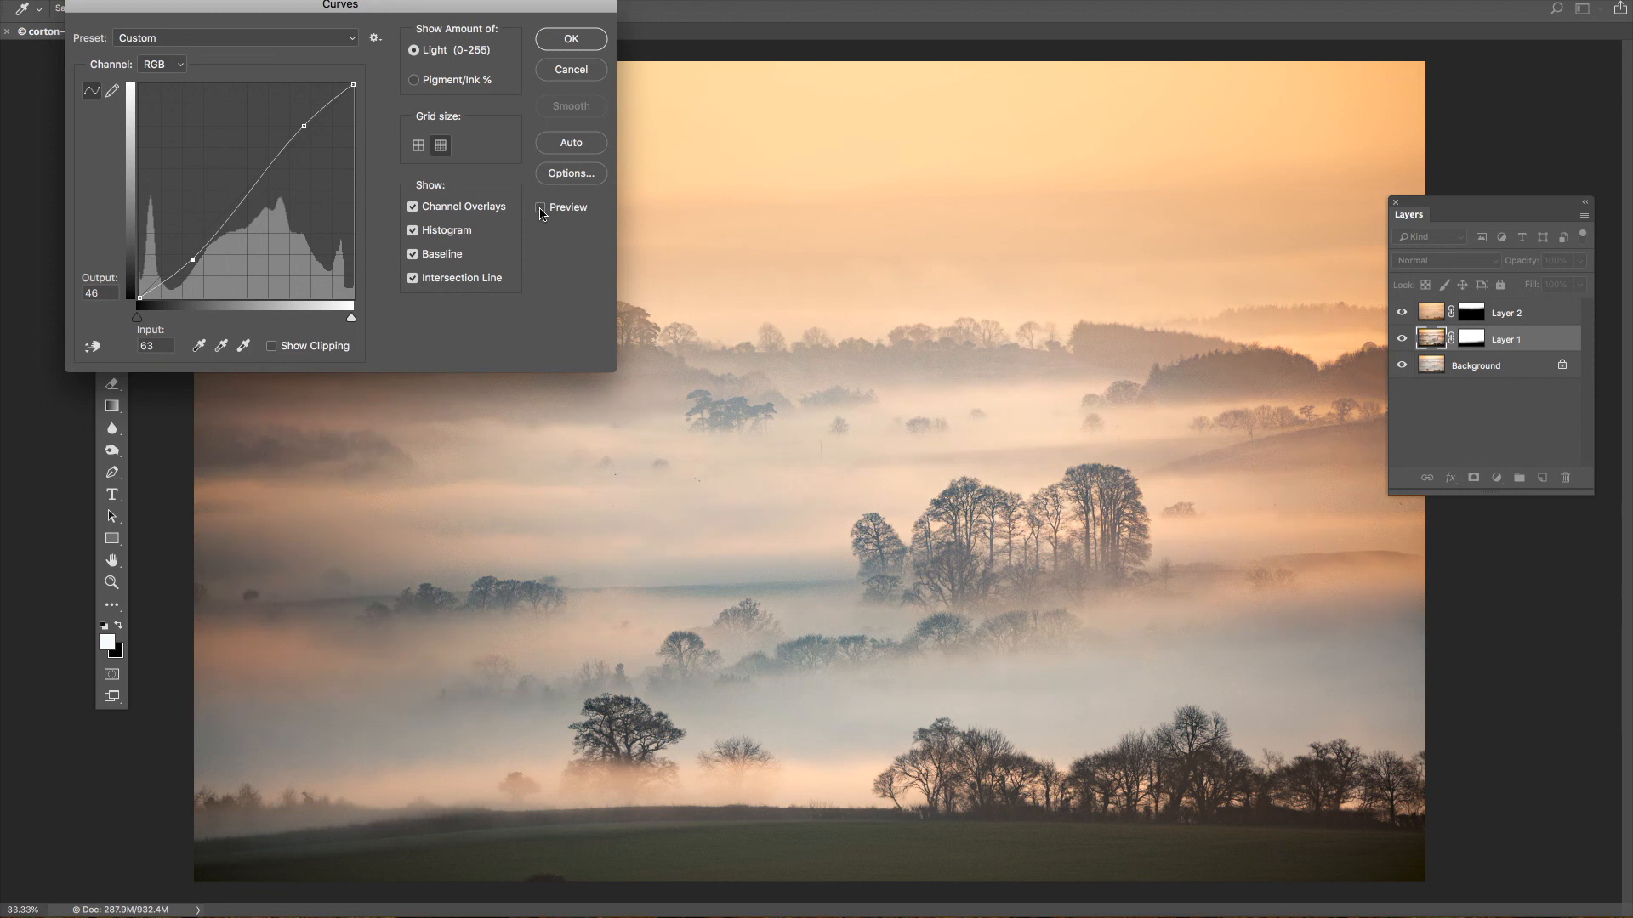
pyautogui.click(541, 209)
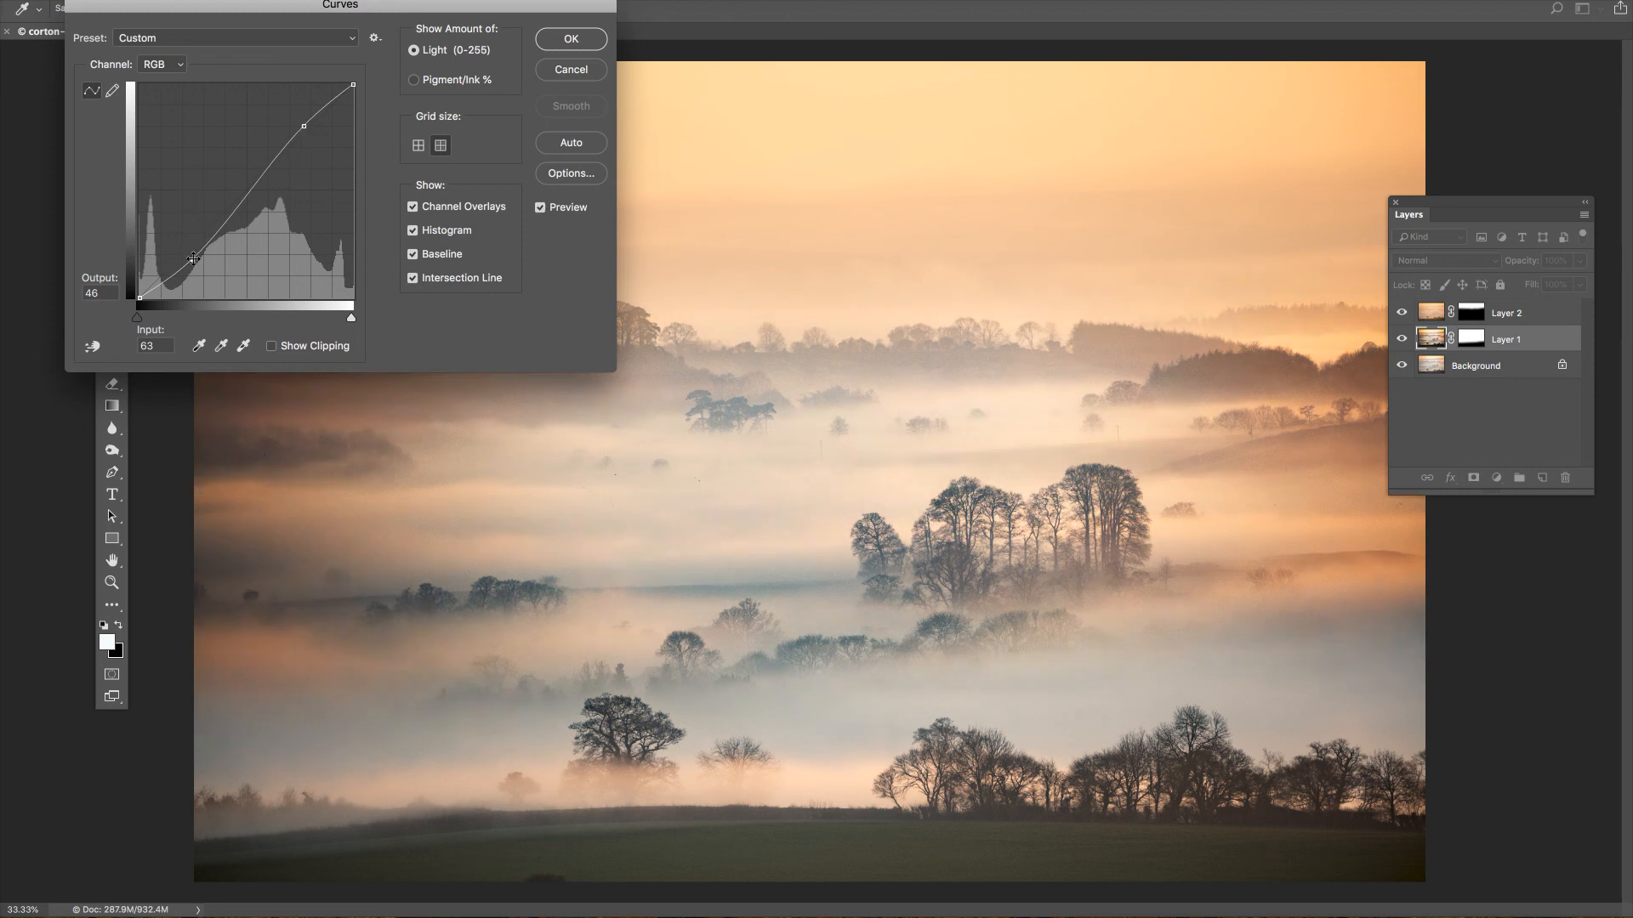
pyautogui.moveTo(192, 259); pyautogui.dragTo(190, 257)
pyautogui.click(571, 40)
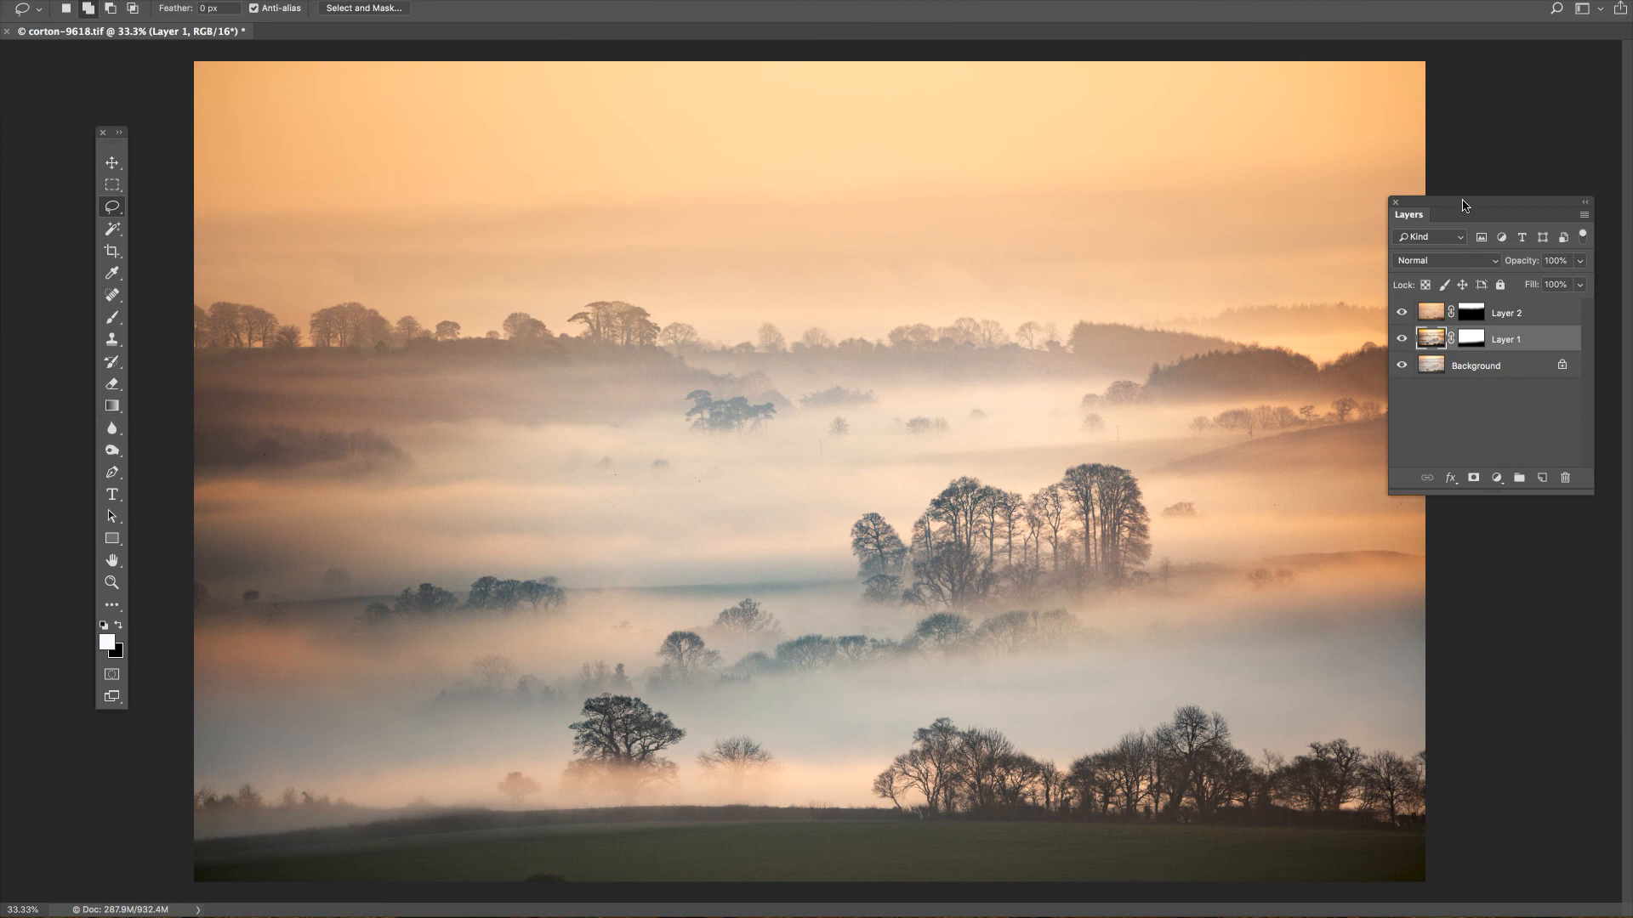
# Put the Layers panel away and flatten the image into a single background layer.
pyautogui.moveTo(1464, 205); pyautogui.dragTo(1630, 206)
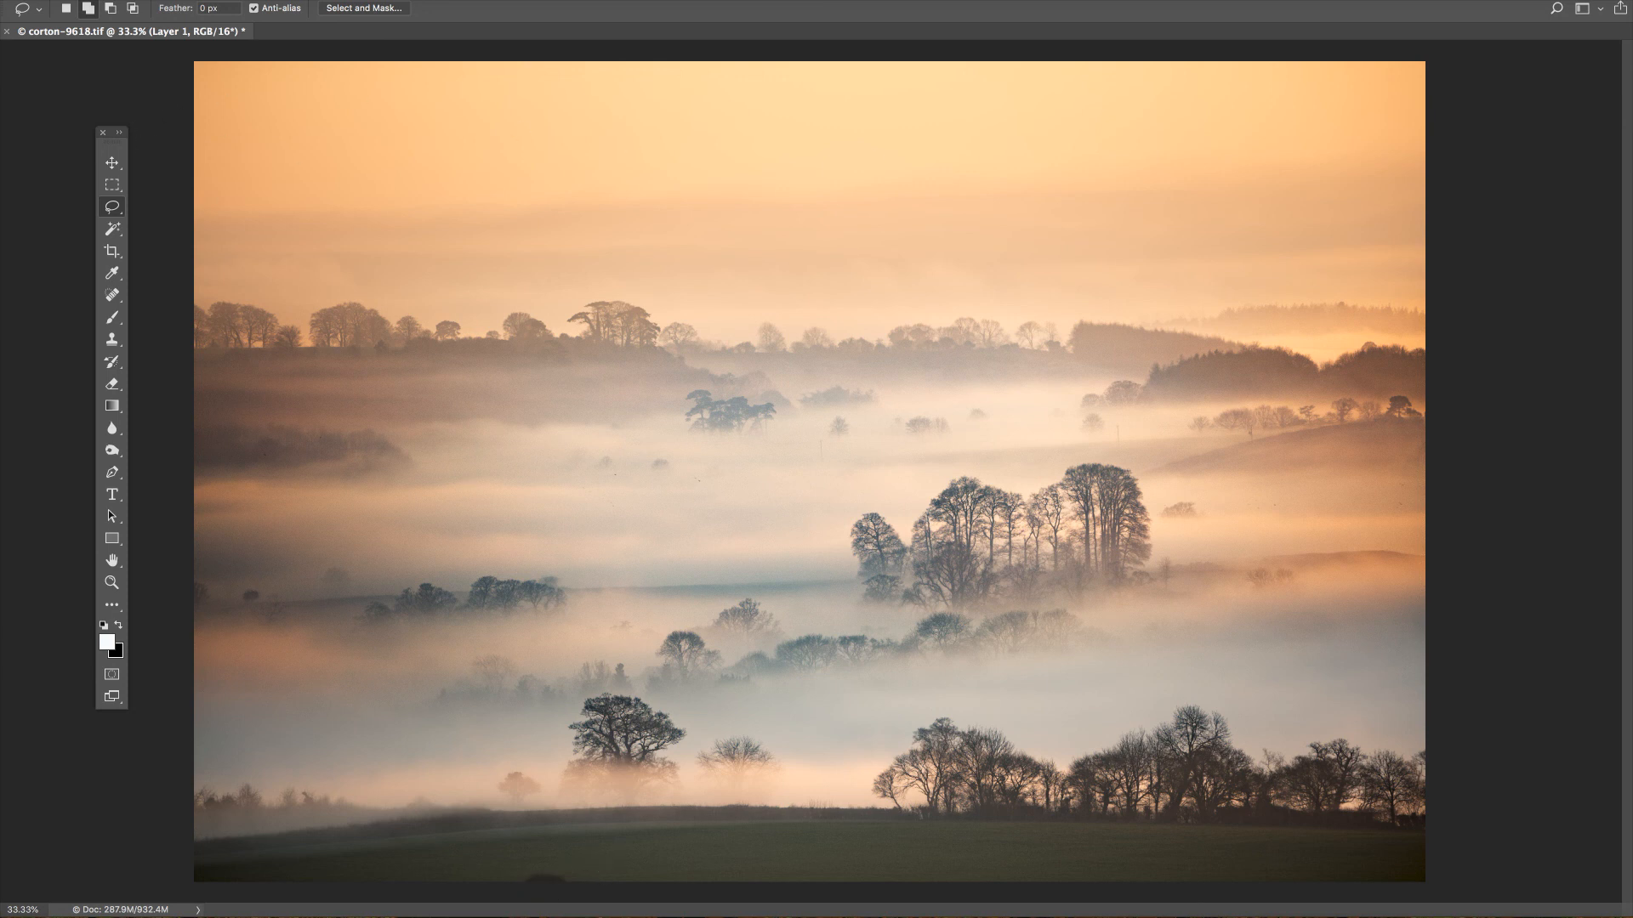
pyautogui.click(0, 0)
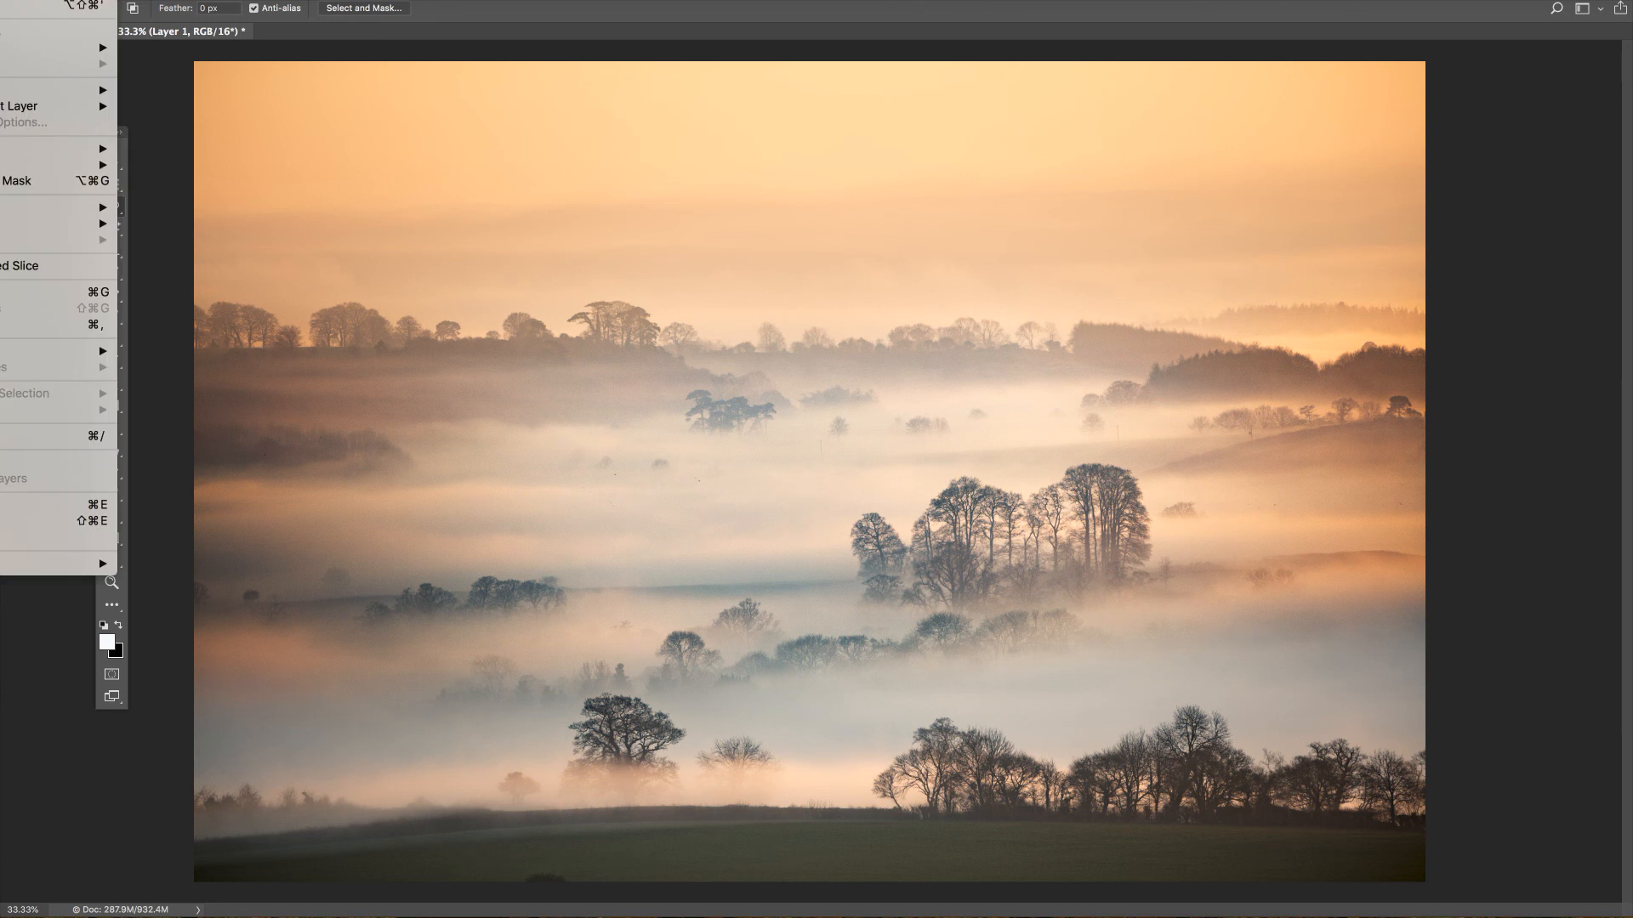
pyautogui.click(39, 539)
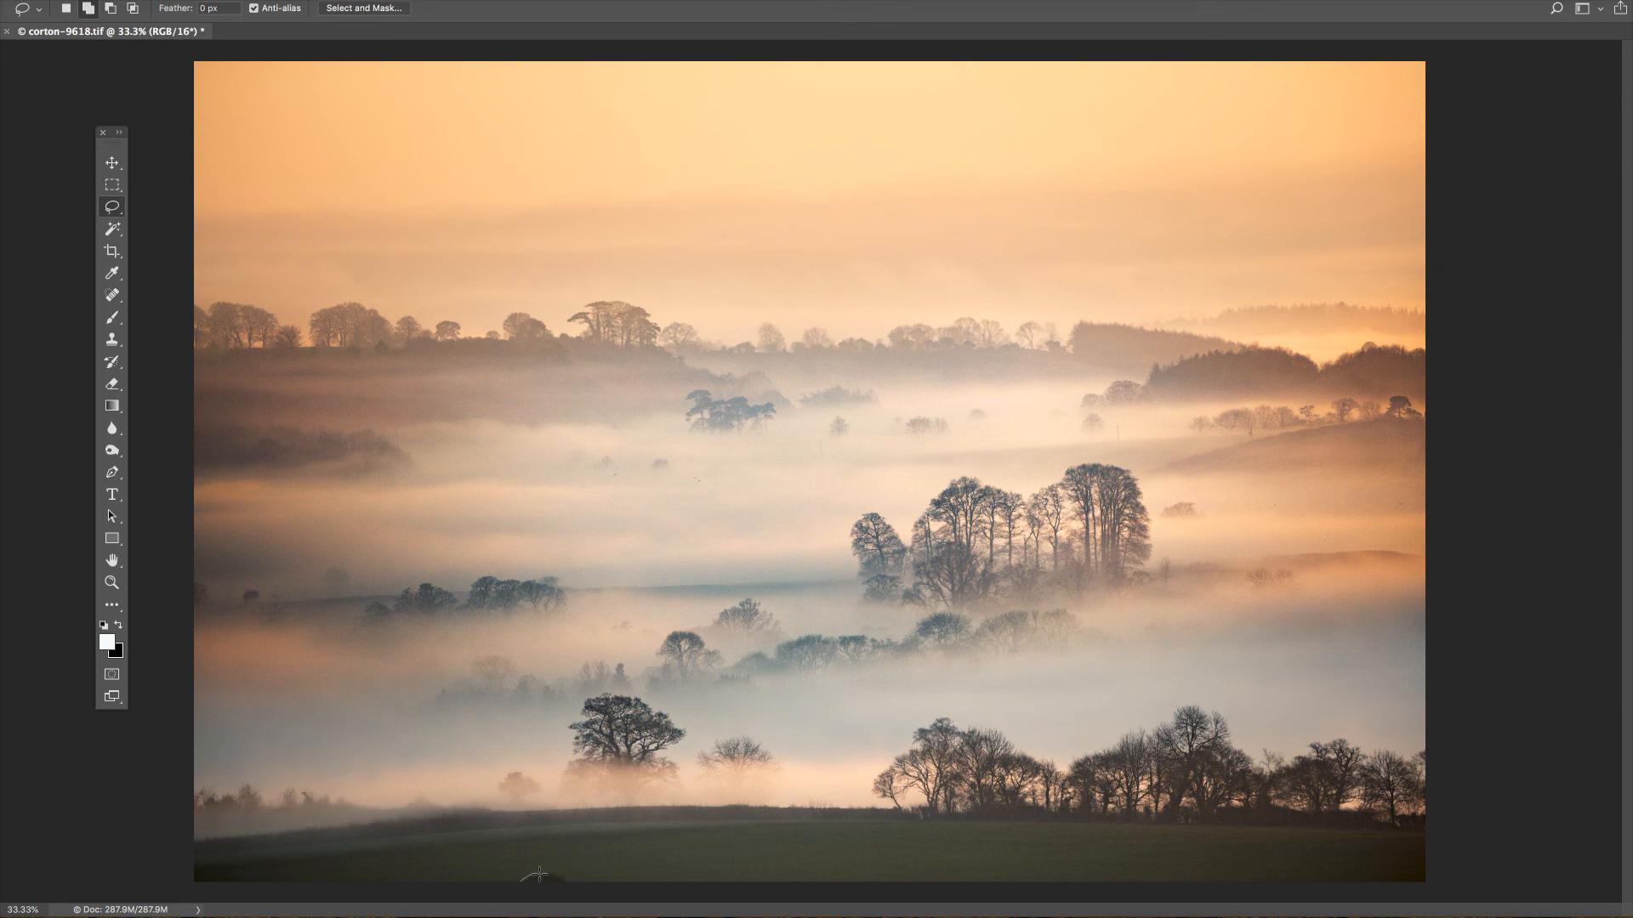
# Lasso the small dark bump at the bottom edge of the foreground field and remove it with the expand & fill action.
pyautogui.moveTo(566, 876)
pyautogui.mouseDown()
pyautogui.moveTo(579, 884)
pyautogui.moveTo(512, 889)
pyautogui.mouseUp()
pyautogui.hotkey('alt', 'F9')
pyautogui.moveTo(1419, 215); pyautogui.dragTo(1464, 113)
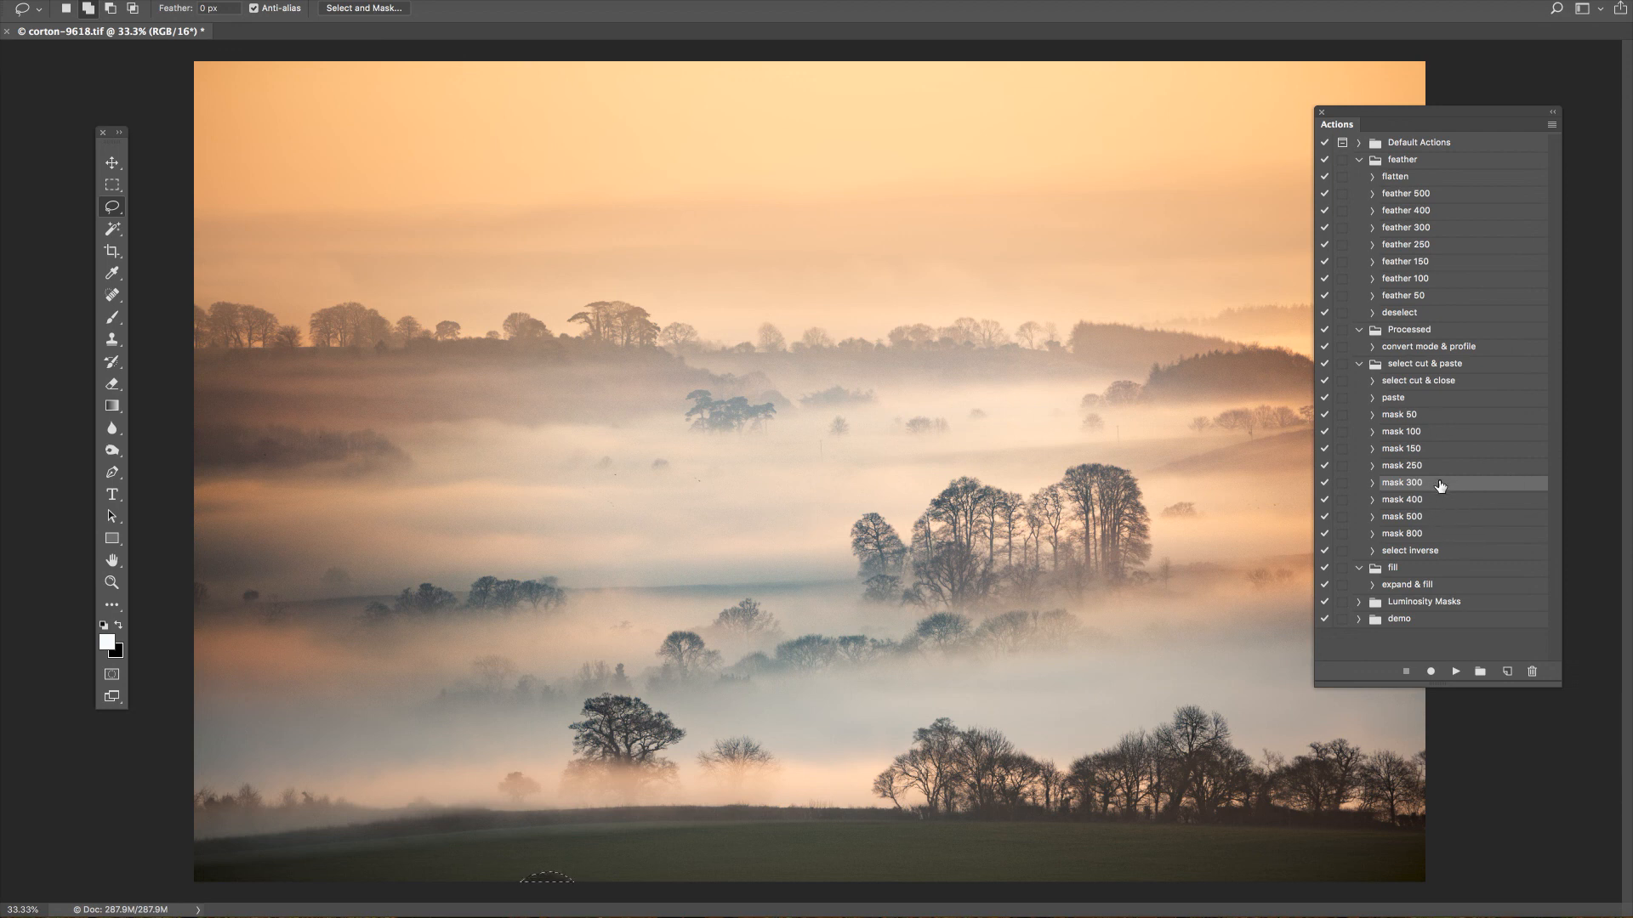
pyautogui.click(1417, 585)
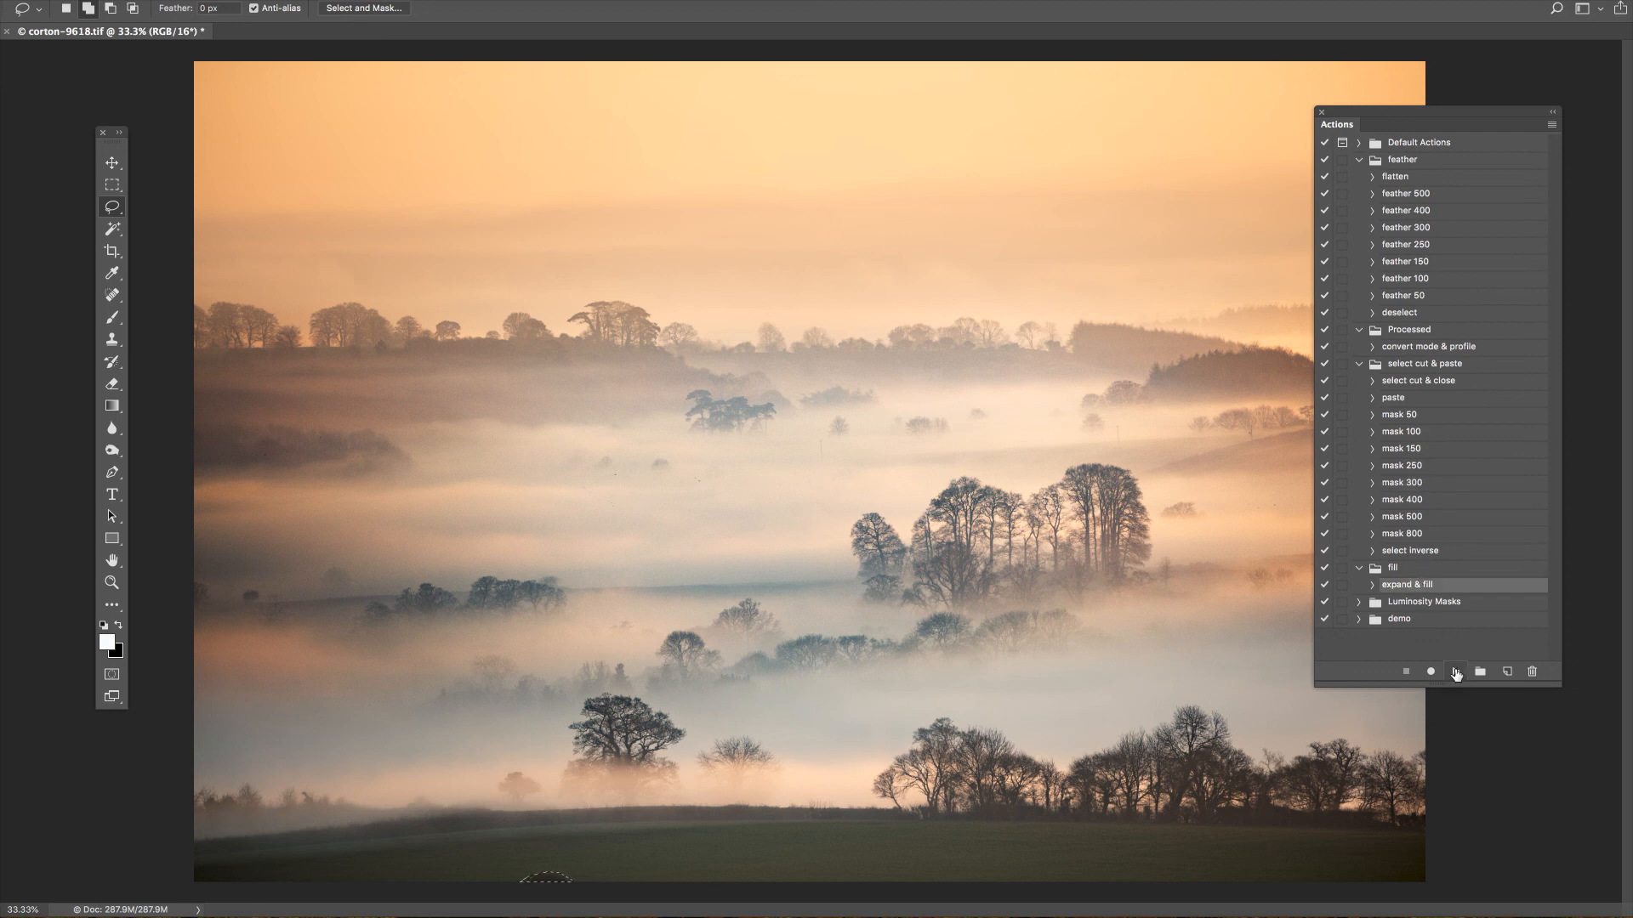
pyautogui.click(1454, 671)
pyautogui.click(1321, 112)
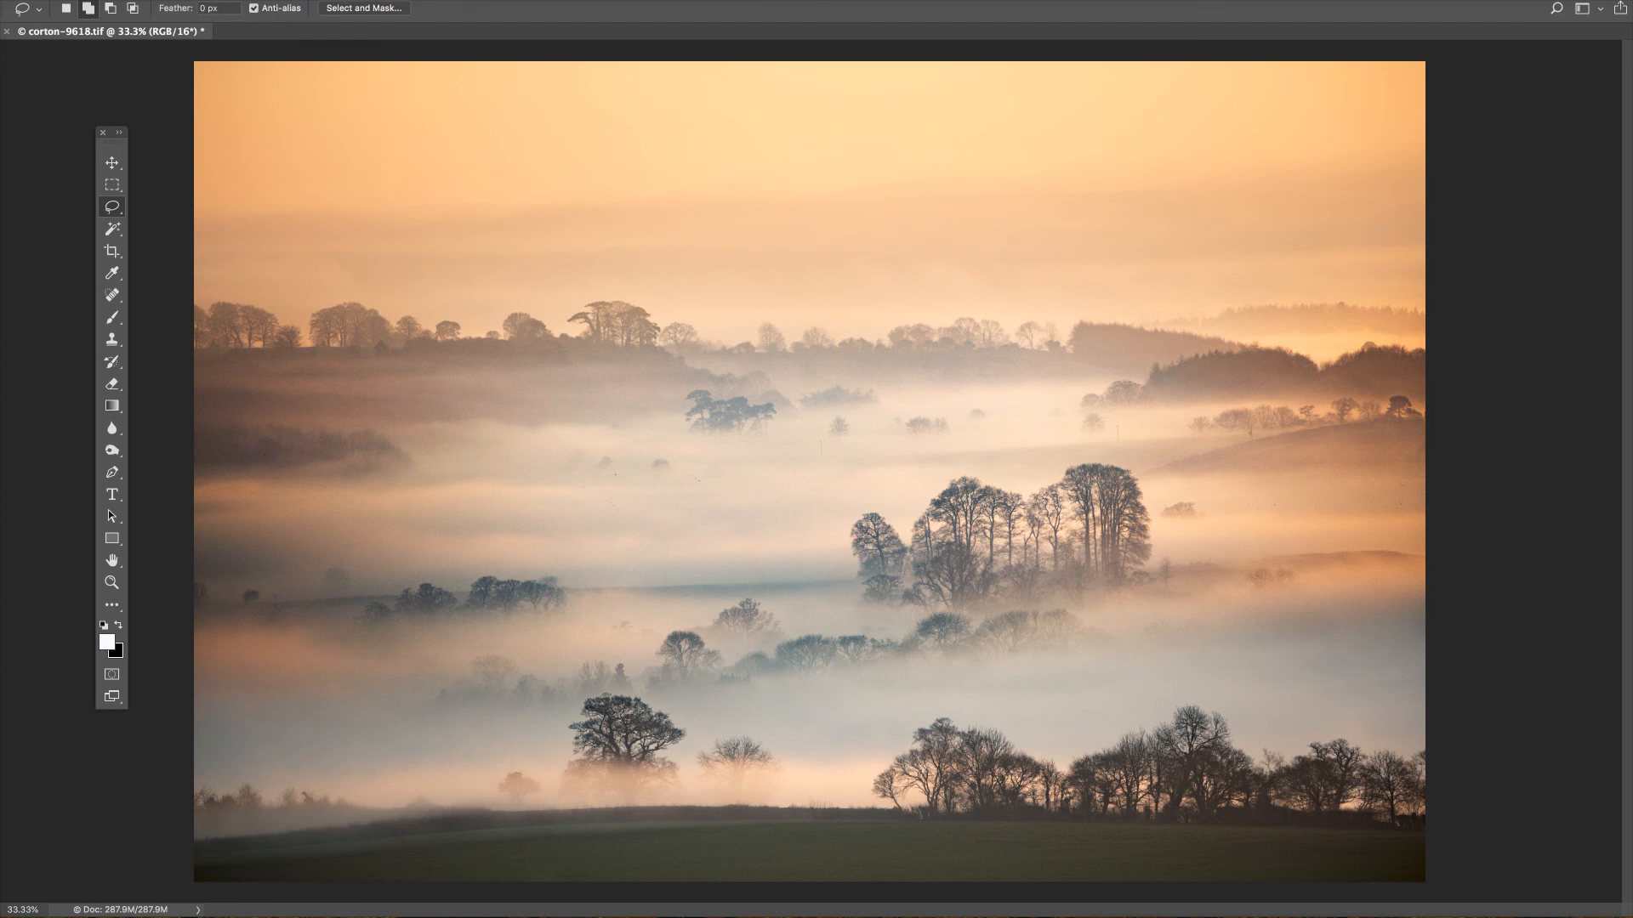